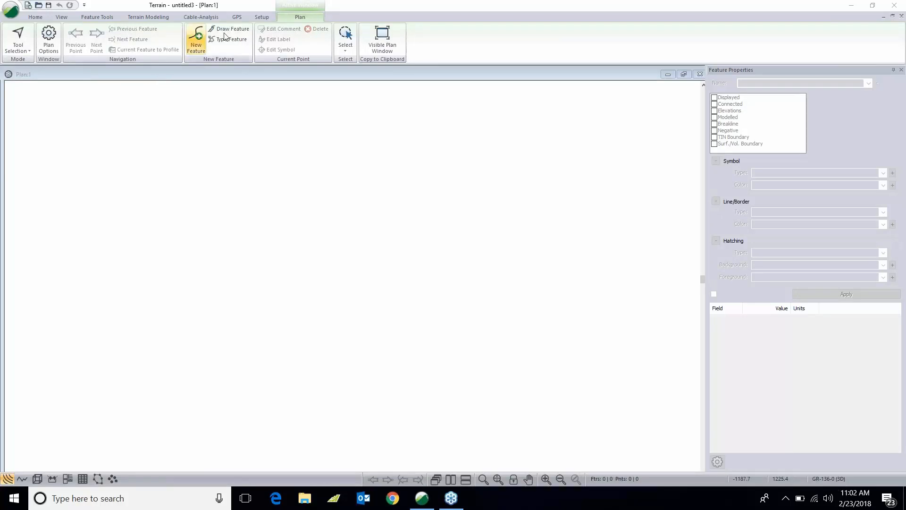
- Select the New county rd import format in the terrain setup and open its import options
left_click(261, 17)
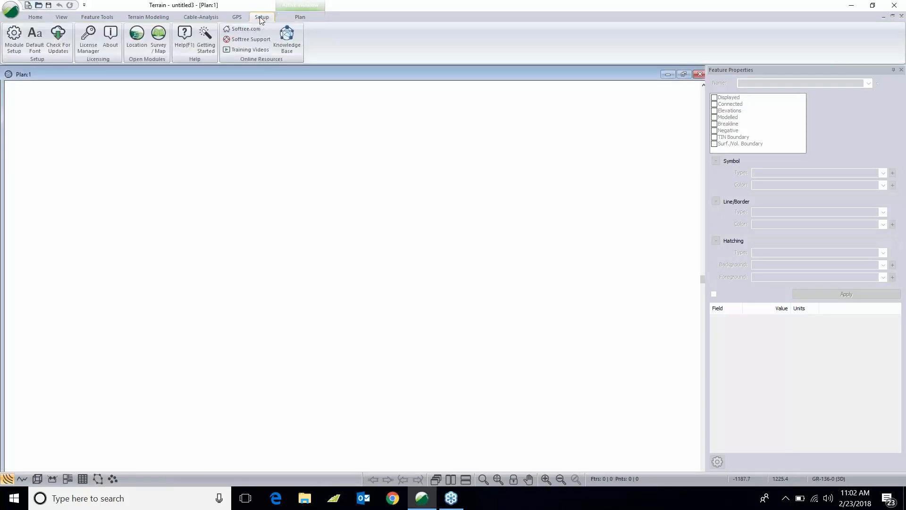
left_click(14, 38)
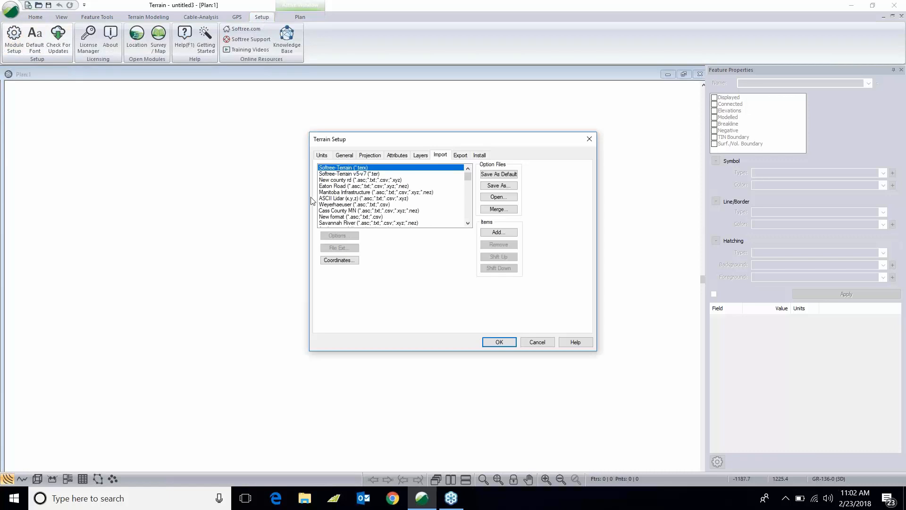
left_click(355, 181)
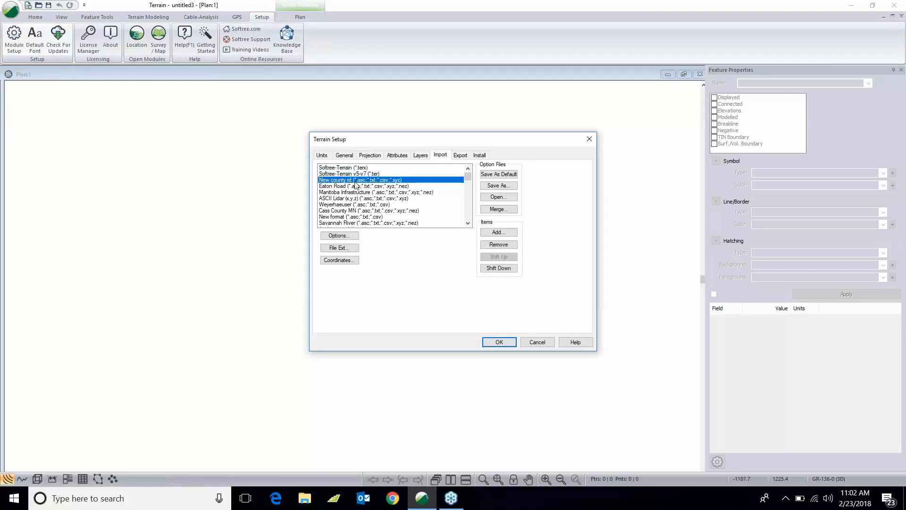
left_click(339, 235)
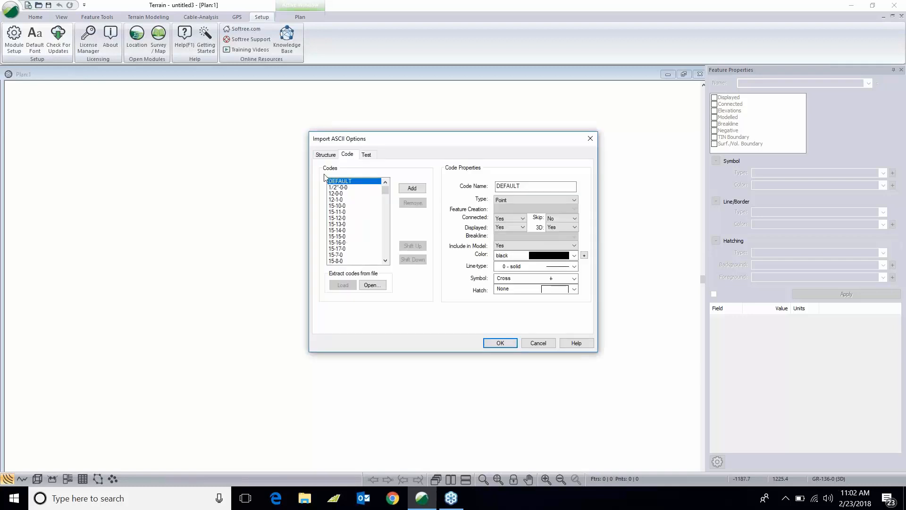
- Review the import format's column assignments and the code definitions such as TRR* and cl
left_click(325, 155)
left_click(351, 284)
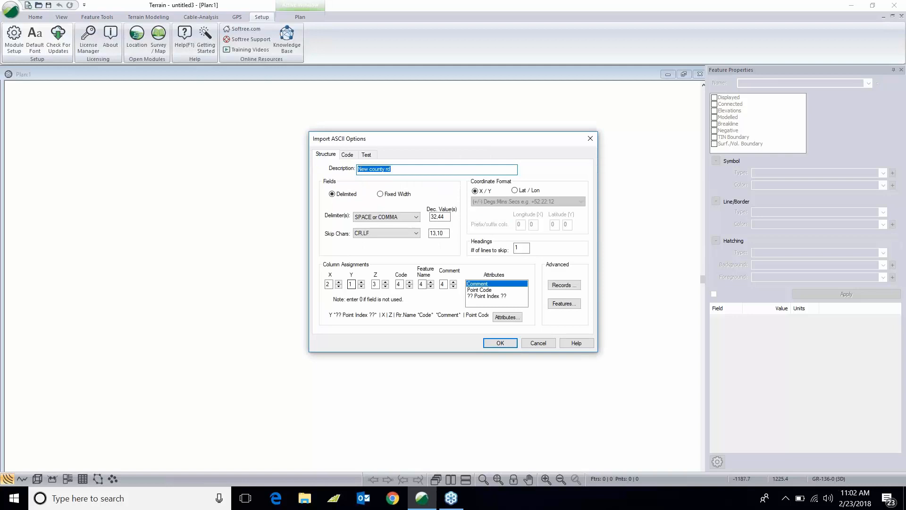
left_click(332, 282)
left_click(375, 283)
left_click(348, 155)
left_click_drag(383, 194, 378, 253)
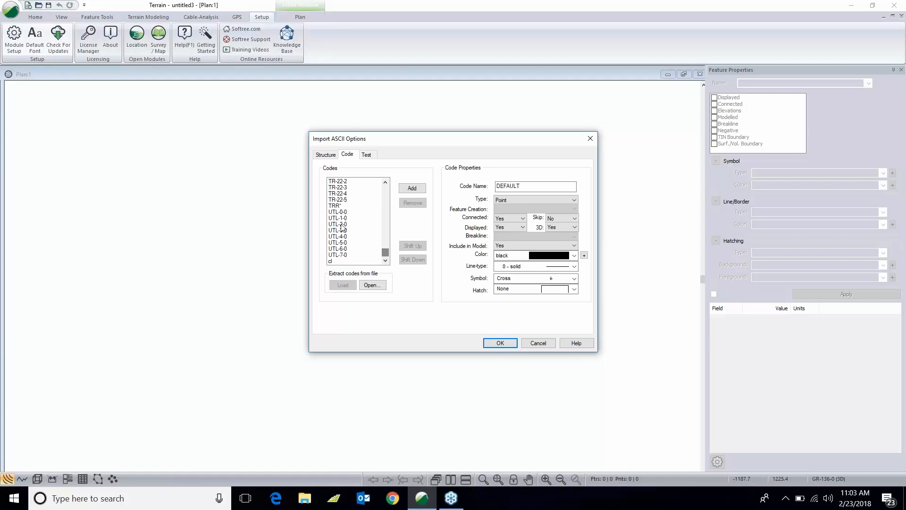
left_click(338, 206)
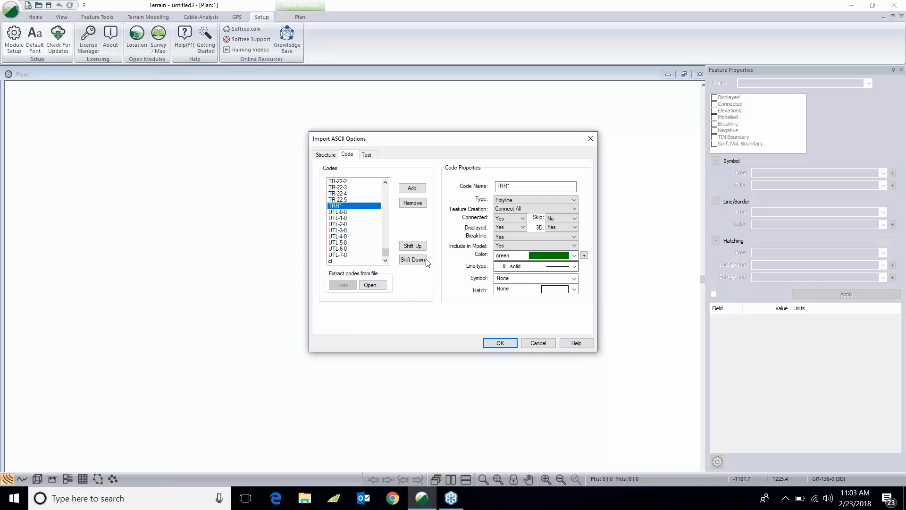
left_click(348, 262)
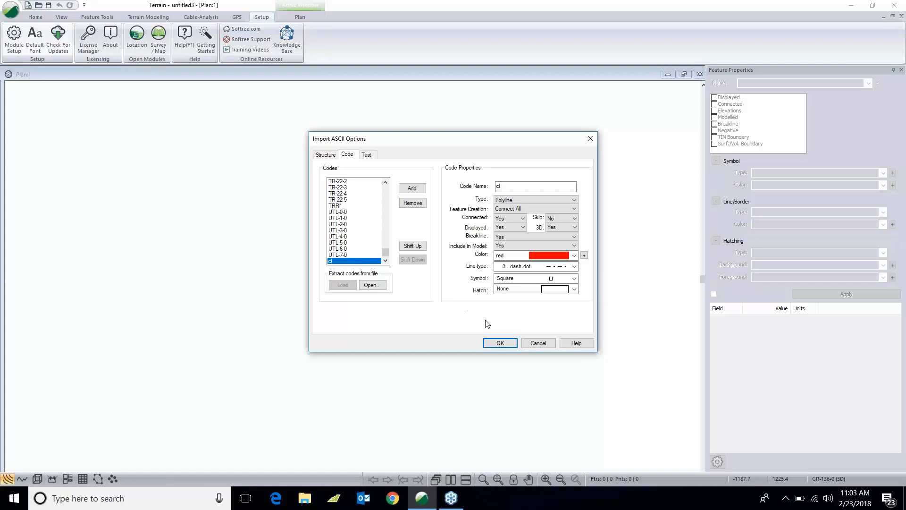
left_click(500, 343)
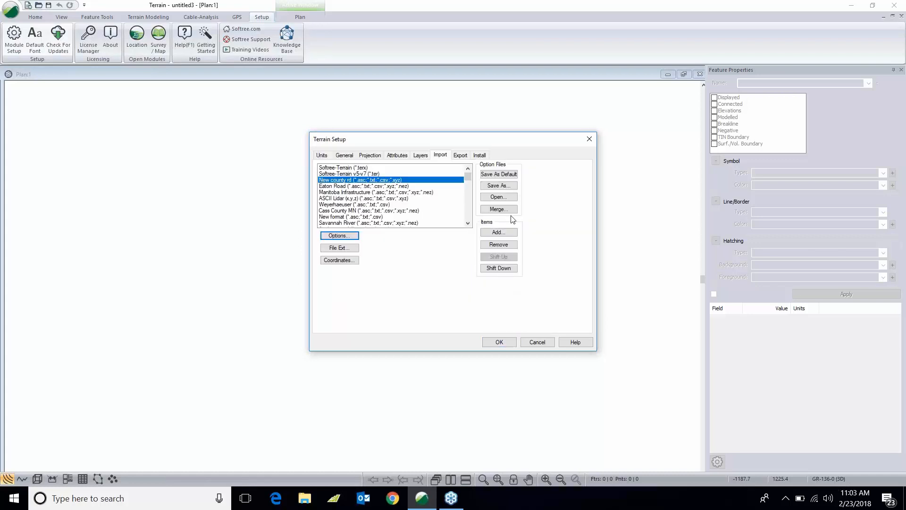
- Save the import settings as the default and close the terrain setup
left_click(497, 175)
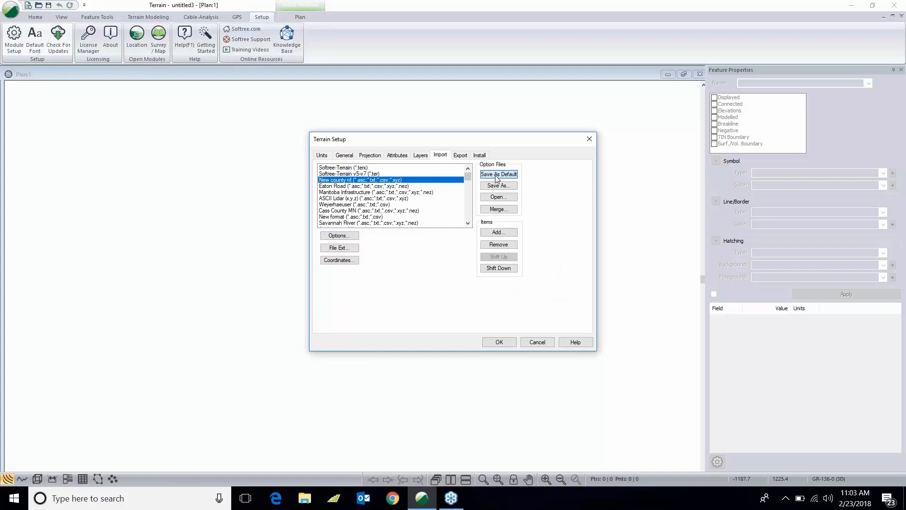
left_click(499, 342)
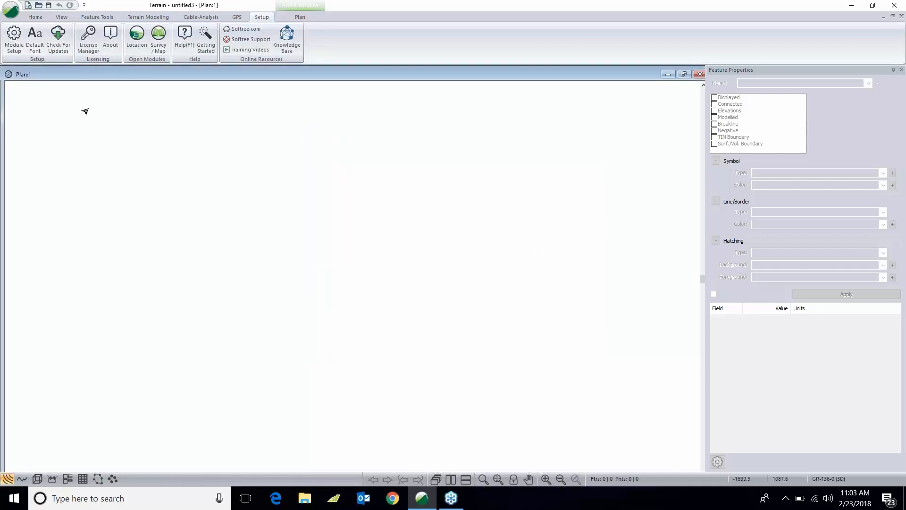
- Import the survey file County Rd.asc with the New county rd options, continuing without coordinate conversion
left_click(38, 6)
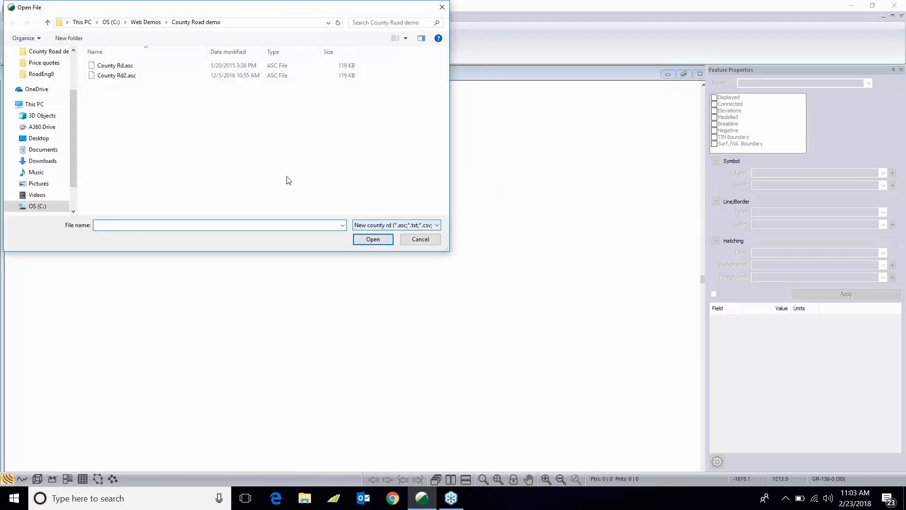
left_click(137, 66)
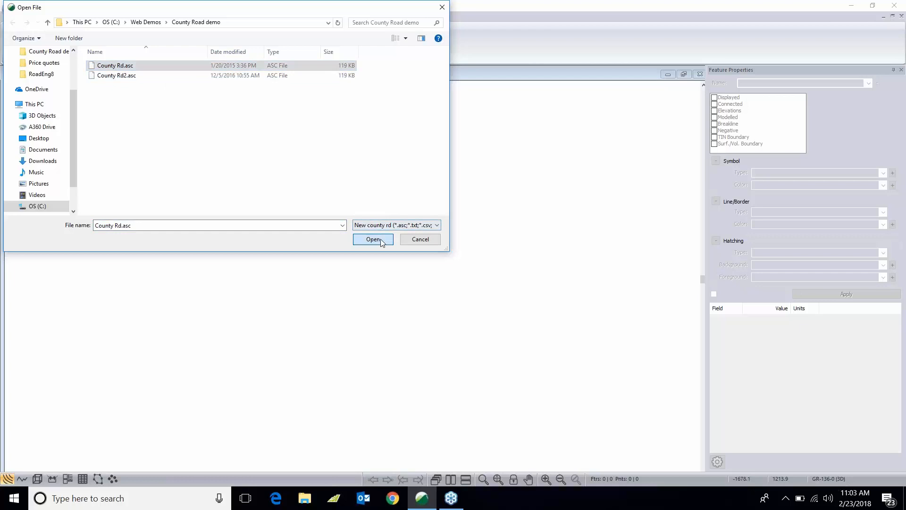
left_click(381, 241)
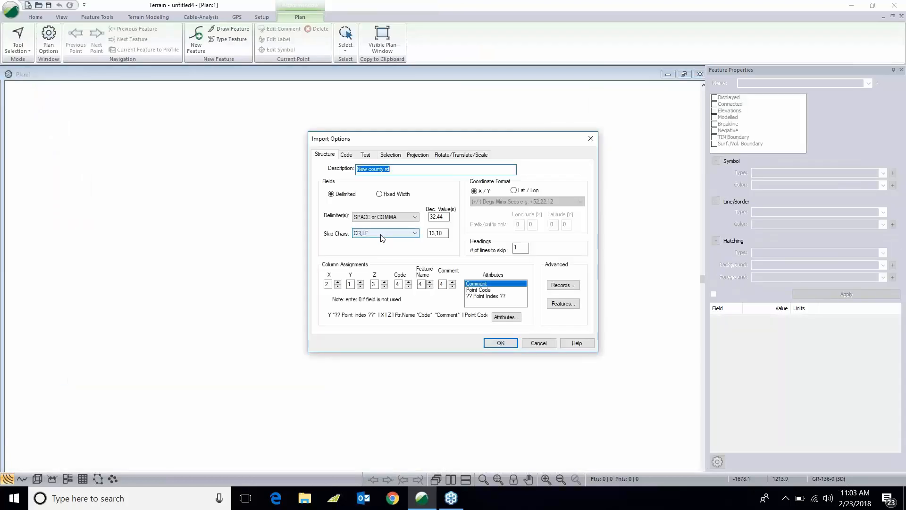
left_click(500, 343)
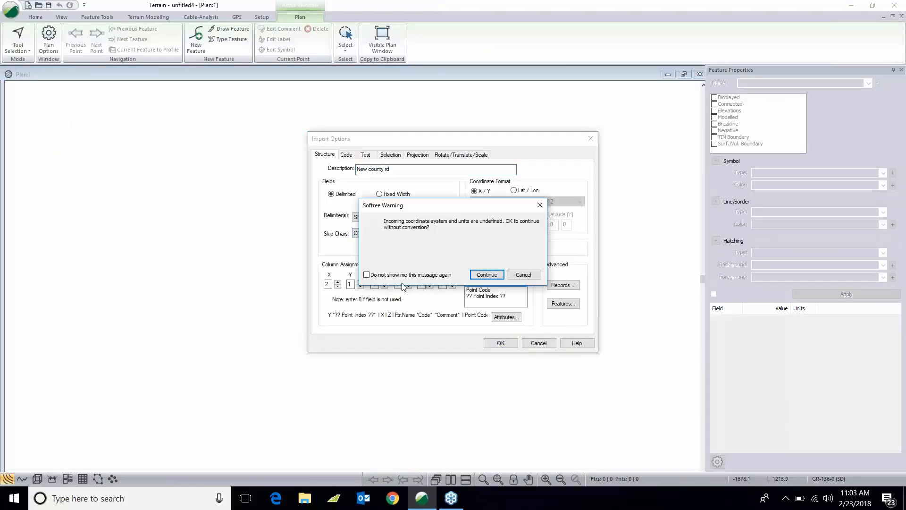
left_click(484, 276)
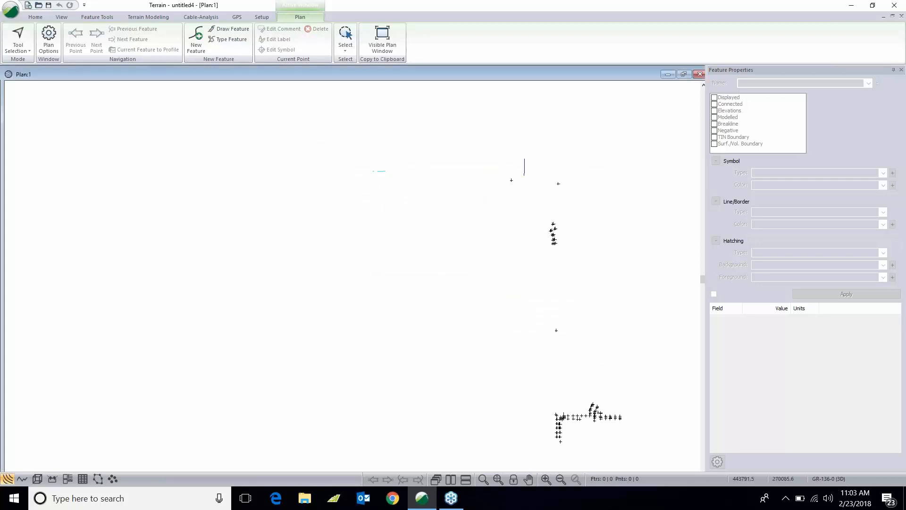
- Examine the imported survey points and features along the road
middle_click_drag(552, 266, 475, 261)
scroll(475, 262, "up", 5)
scroll(475, 262, "up", 1)
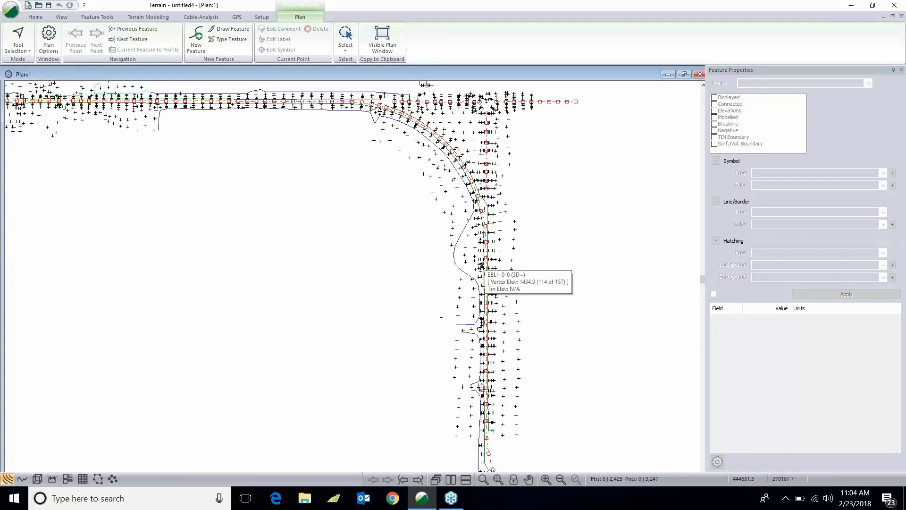
middle_click_drag(491, 305, 494, 239)
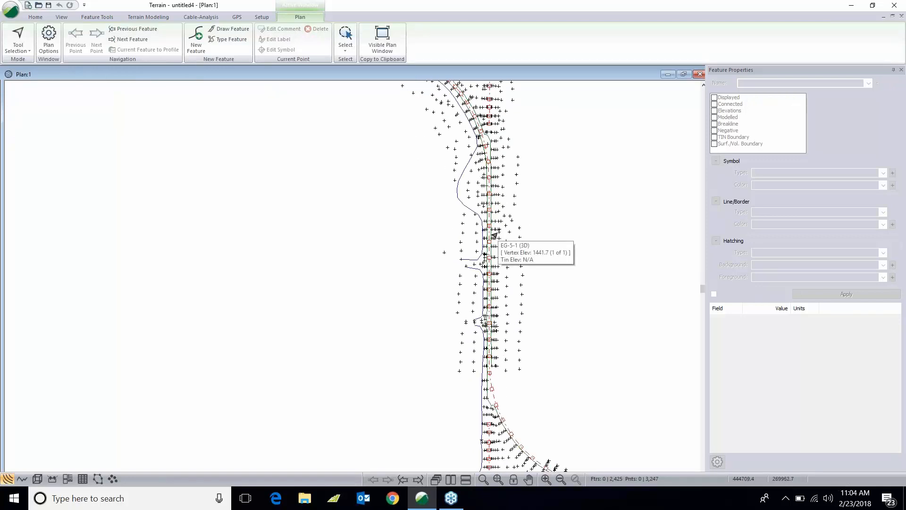
middle_click_drag(521, 400, 495, 305)
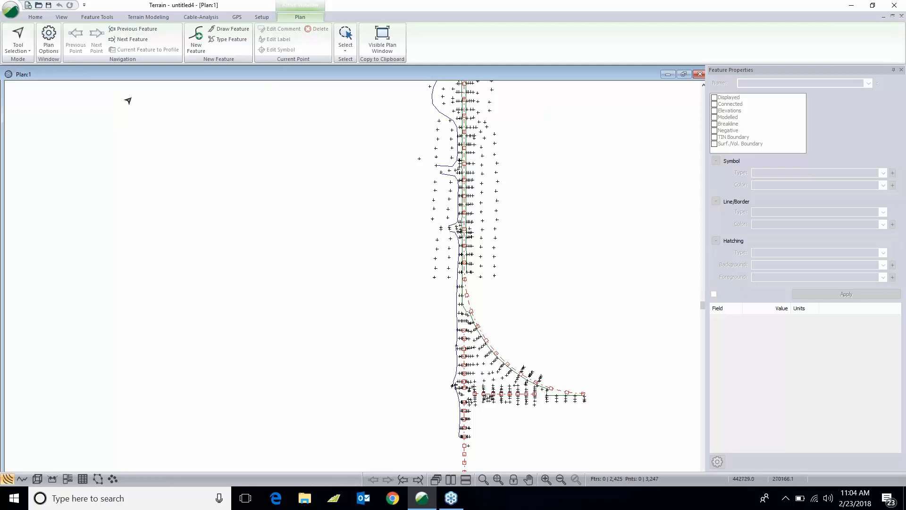
- Start TIN generation and set the maximum triangle side length to 400
left_click(160, 16)
left_click(18, 41)
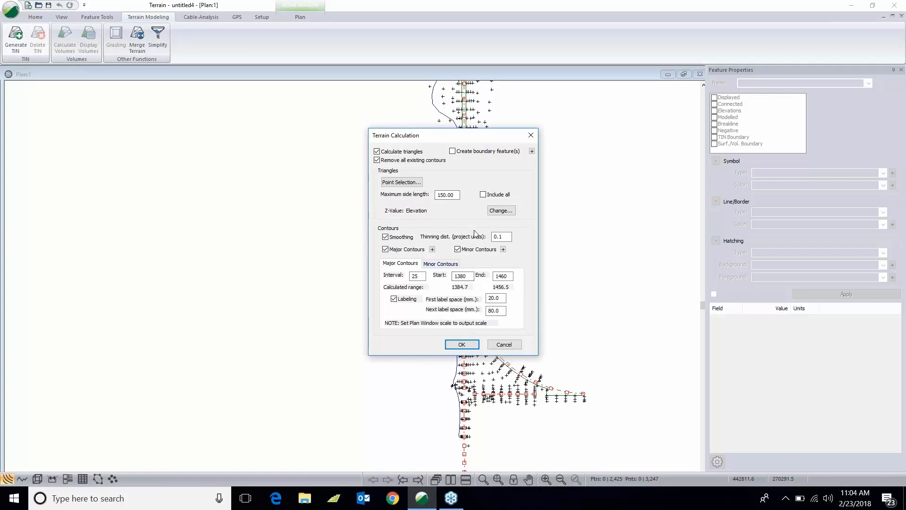
double_click(446, 195)
type("4")
- Set the minor contour interval to 2 and the major contour interval to 10, then generate the terrain
left_click(440, 262)
left_click_drag(420, 275, 367, 263)
type("22")
key("BackSpace")
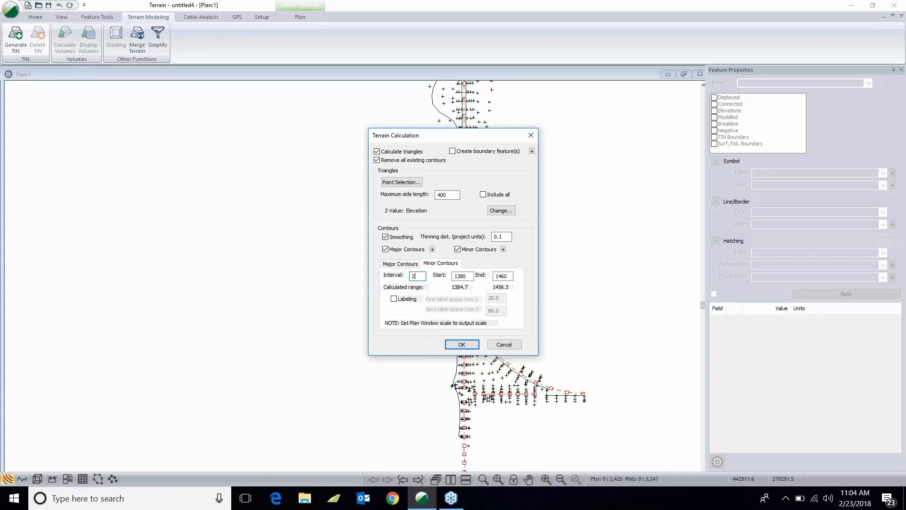
left_click(400, 263)
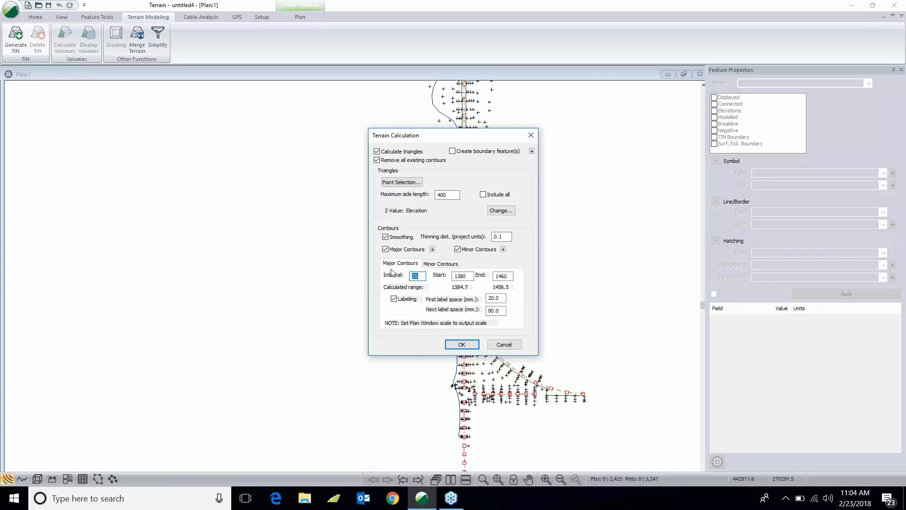
type("10")
left_click(440, 263)
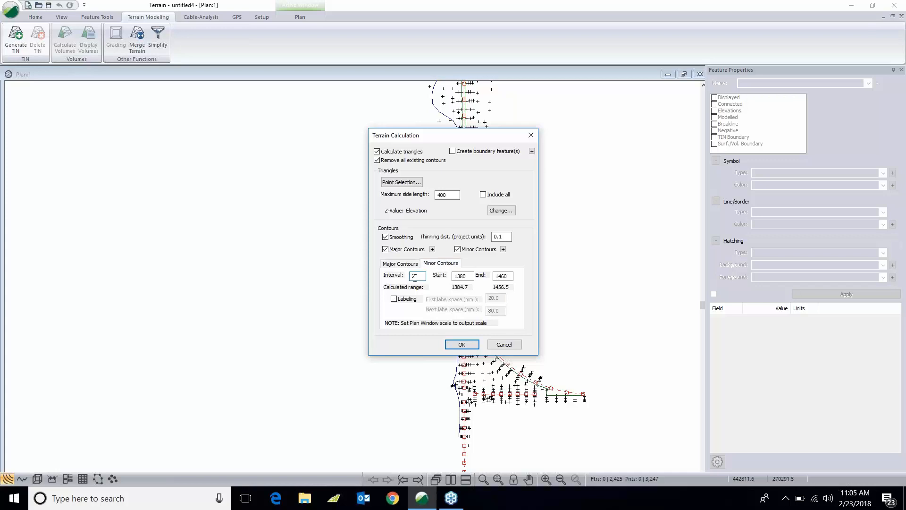
left_click(400, 264)
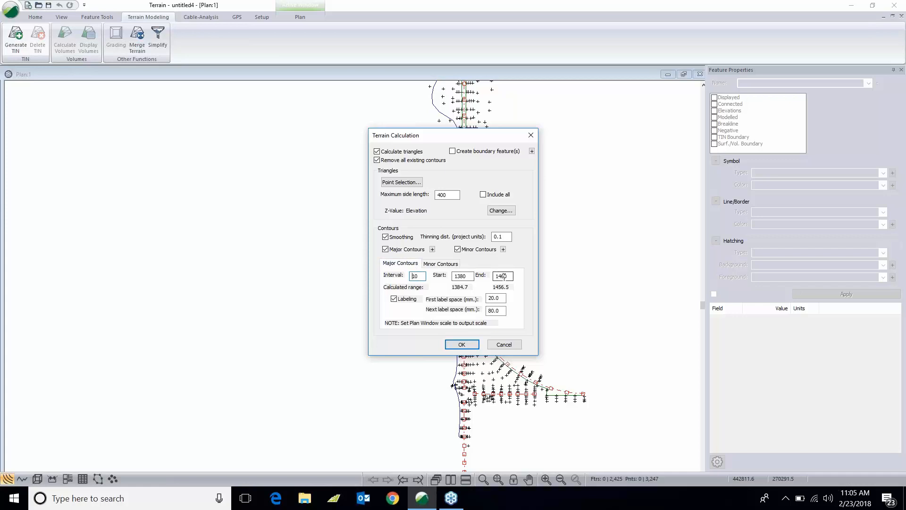
left_click(462, 344)
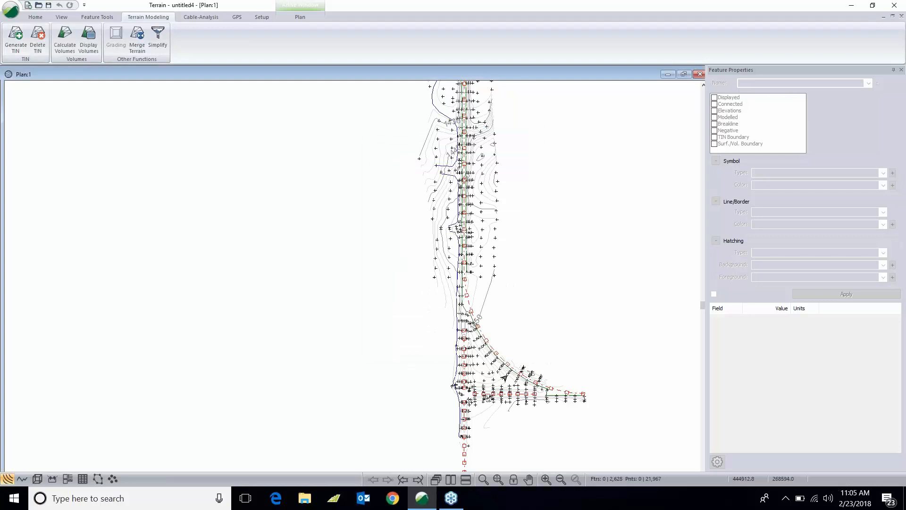
- Open the terrain model in a 3D view and inspect it from several angles
scroll(466, 338, "up", 1)
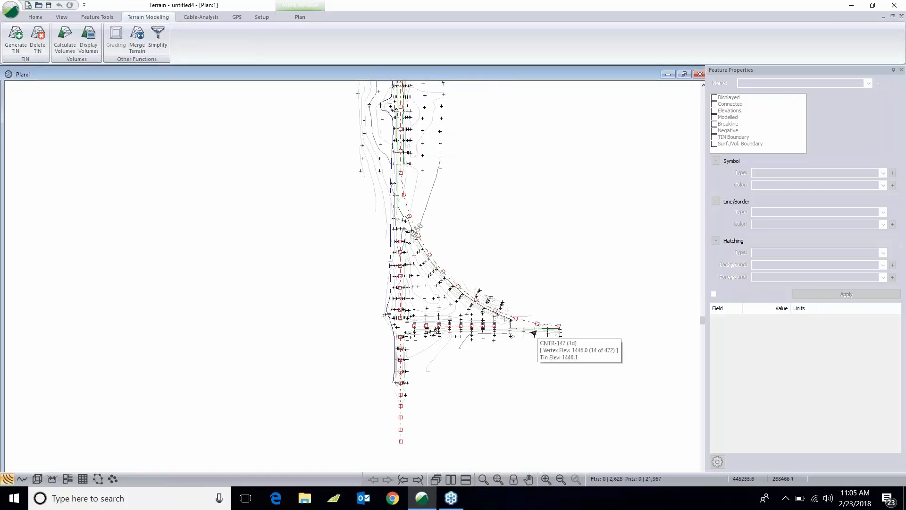
left_click(397, 236)
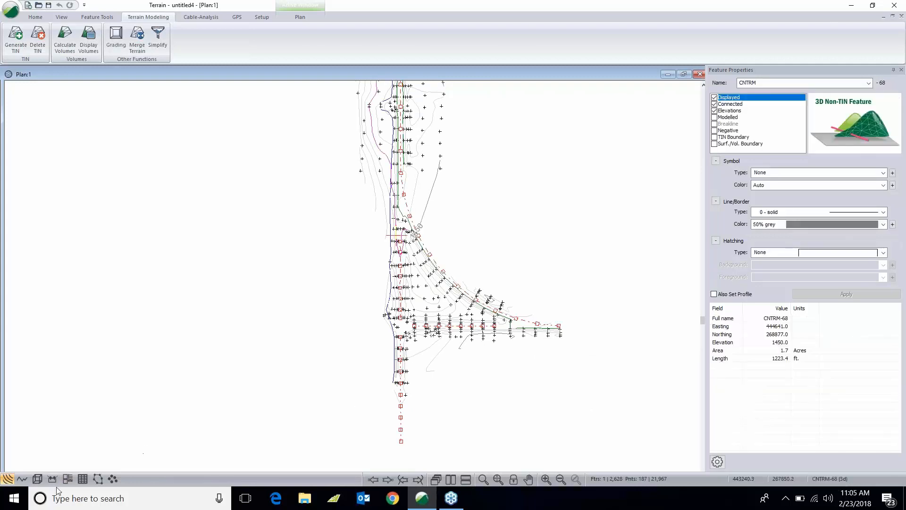
left_click(36, 479)
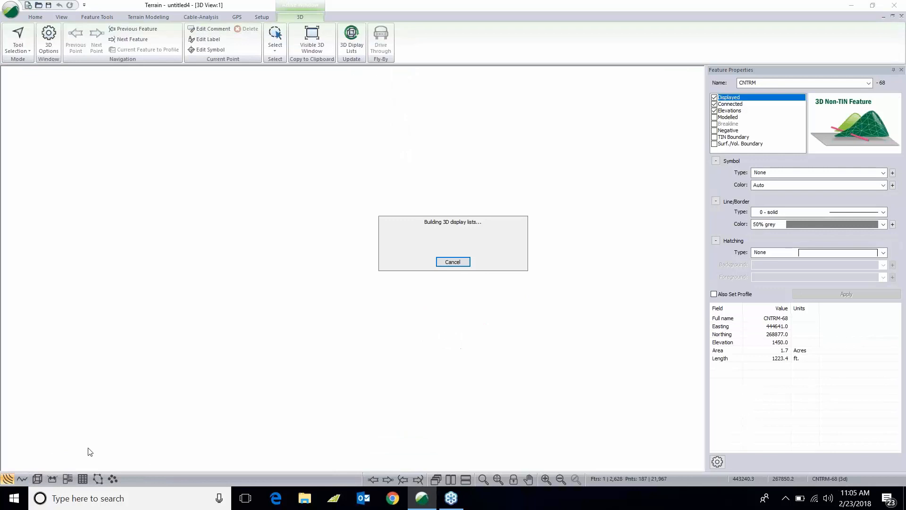
left_click_drag(523, 255, 538, 368)
middle_click_drag(610, 368, 473, 324)
scroll(473, 324, "up", 4)
scroll(472, 325, "up", 4)
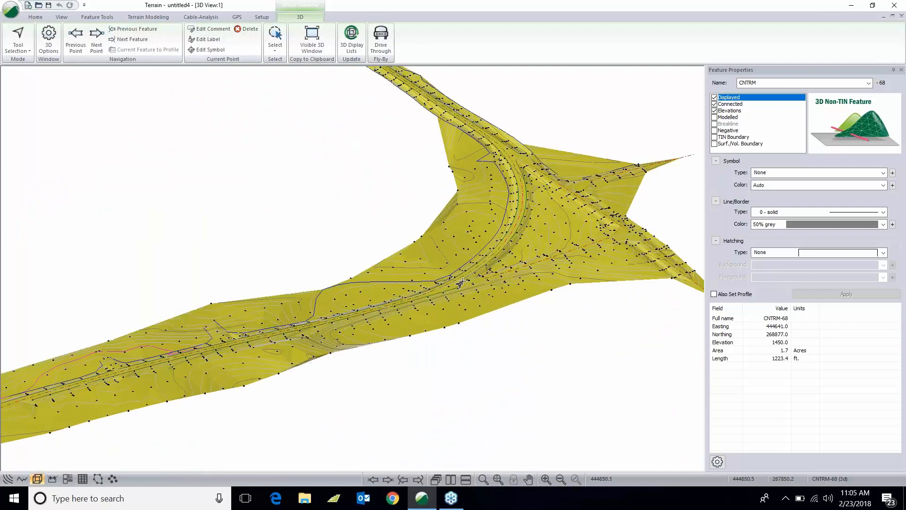
left_click_drag(473, 293, 445, 296)
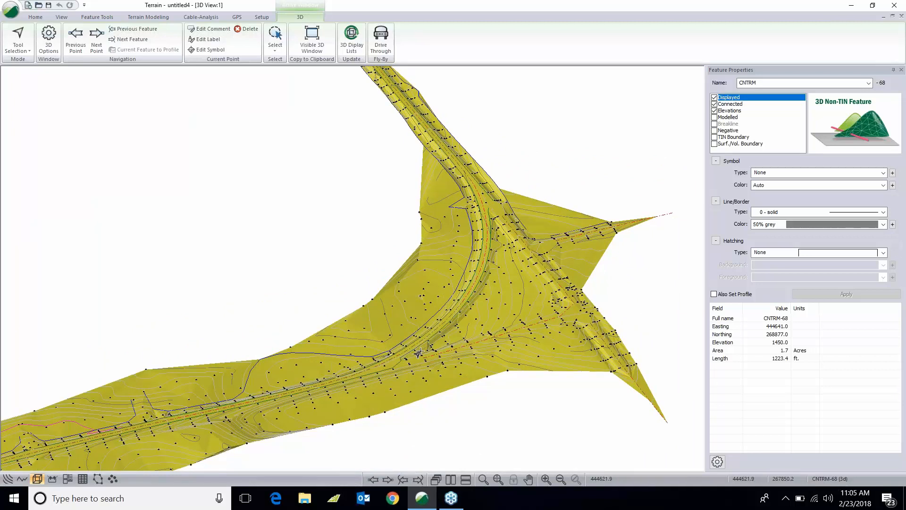
left_click_drag(411, 368, 351, 331)
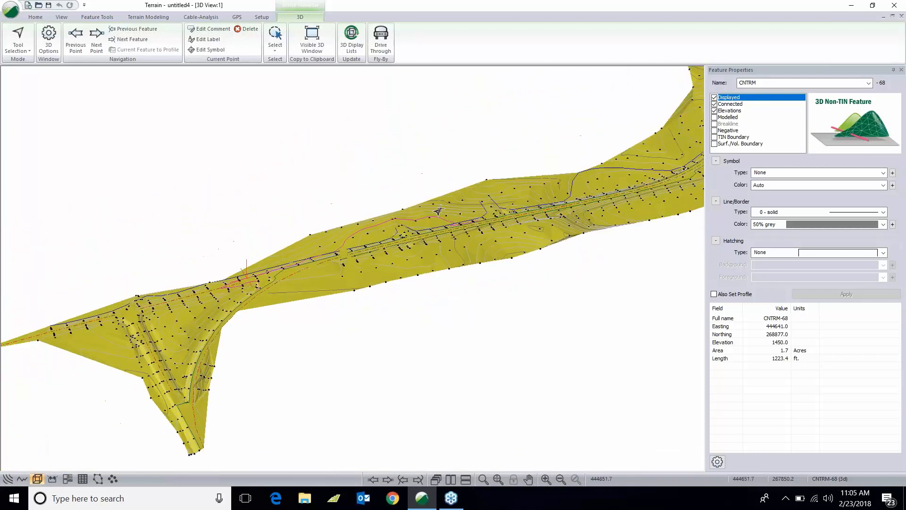
- Return to the plan view window and maximize it
left_click(852, 6)
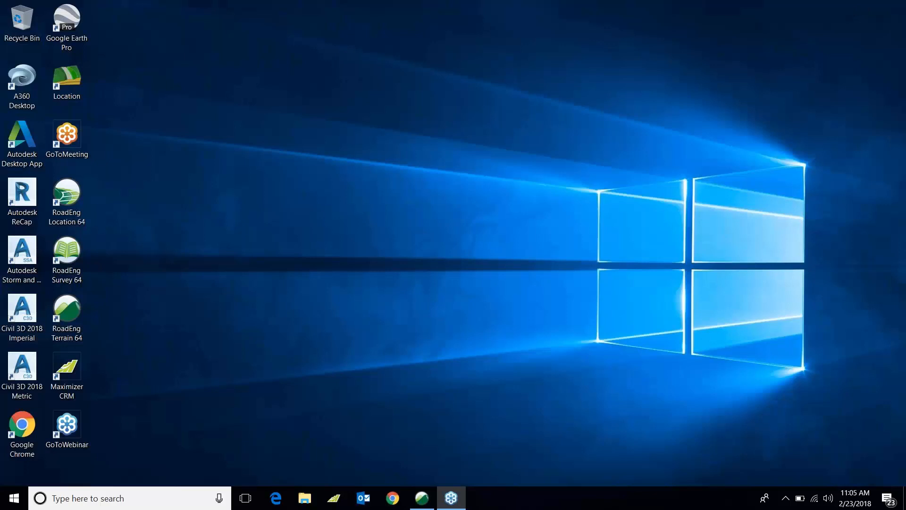
left_click(432, 504)
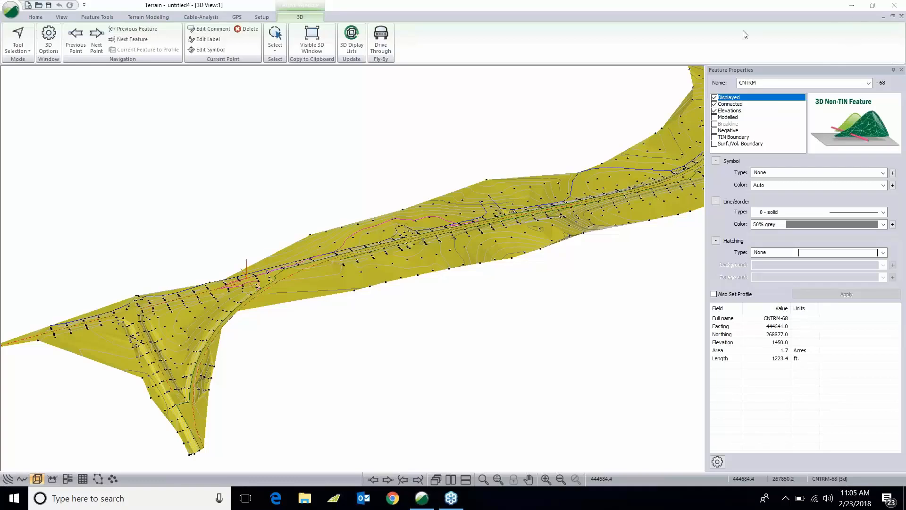
left_click(883, 16)
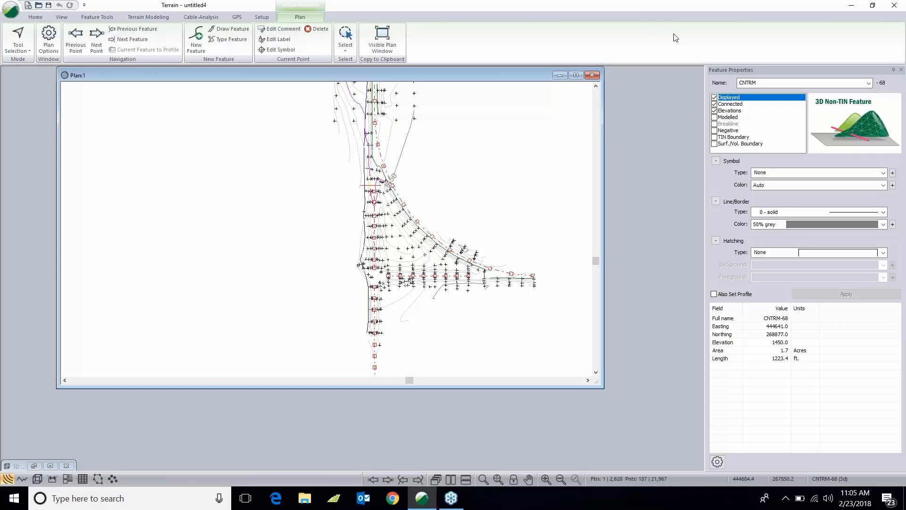
double_click(457, 77)
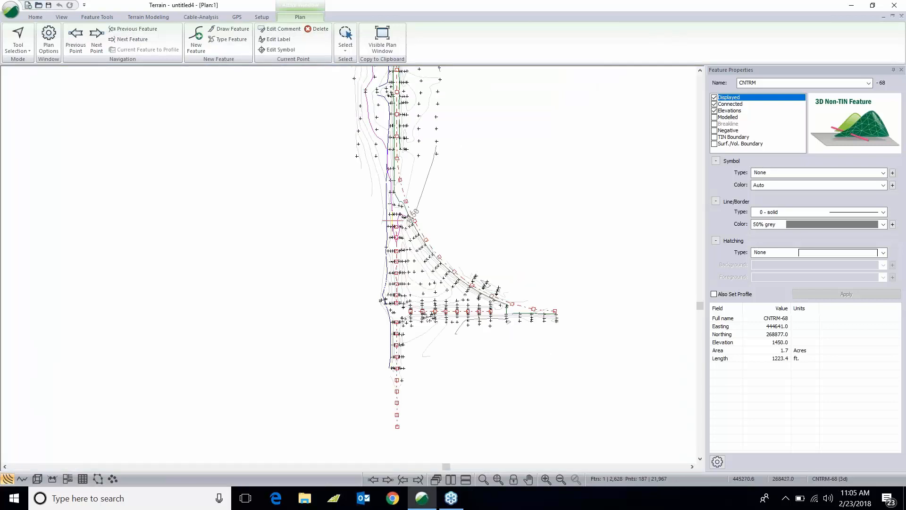
- Zoom into the road intersection and select several features to inspect their properties
scroll(525, 326, "up", 2)
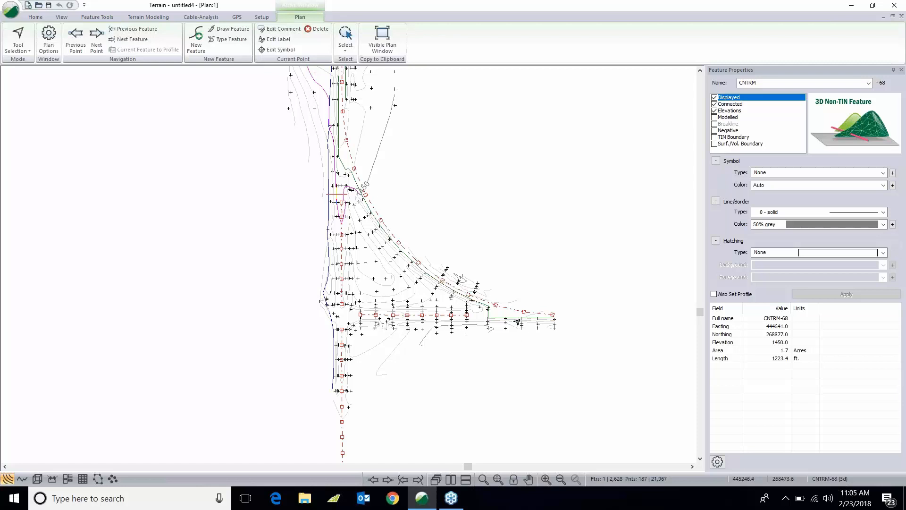
left_click(517, 322)
scroll(514, 317, "up", 4)
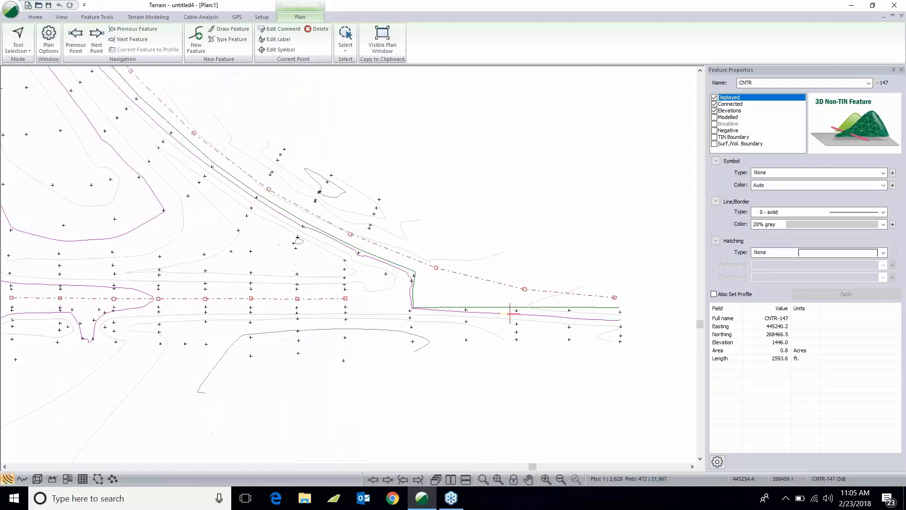
left_click(569, 307)
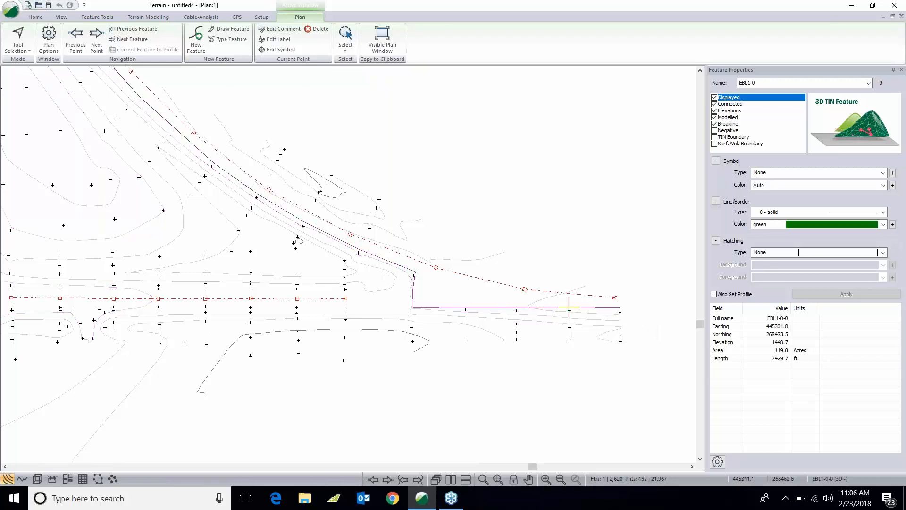
scroll(570, 317, "up", 3)
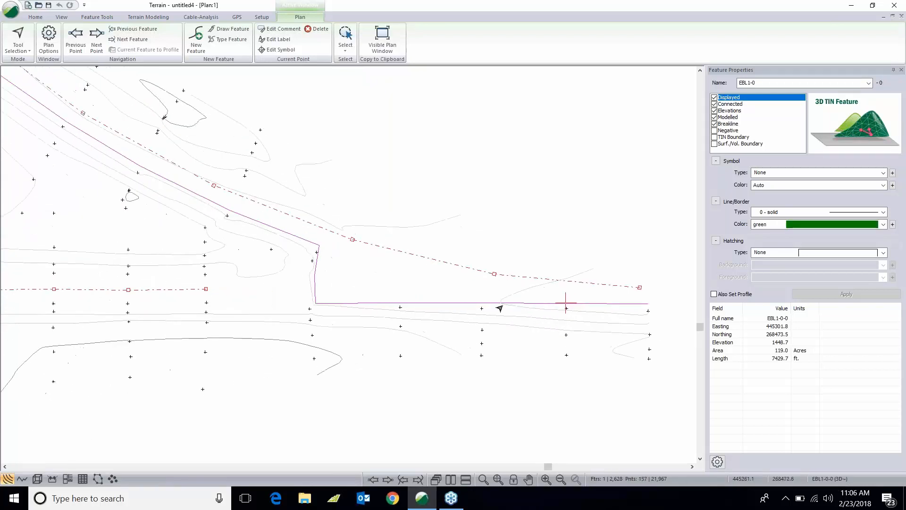
left_click(500, 307)
- Save the terrain model as county rd in the County Road demo folder
left_click(49, 6)
left_click(115, 66)
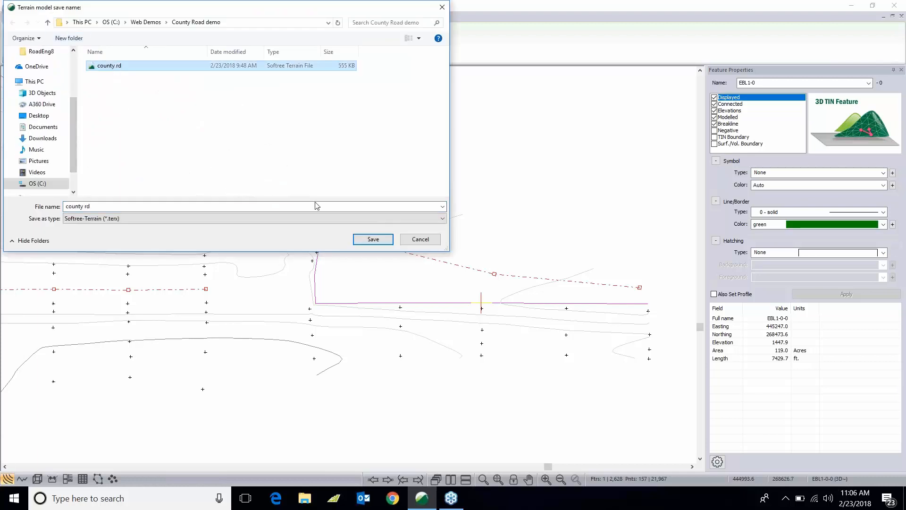
left_click(373, 239)
left_click(479, 249)
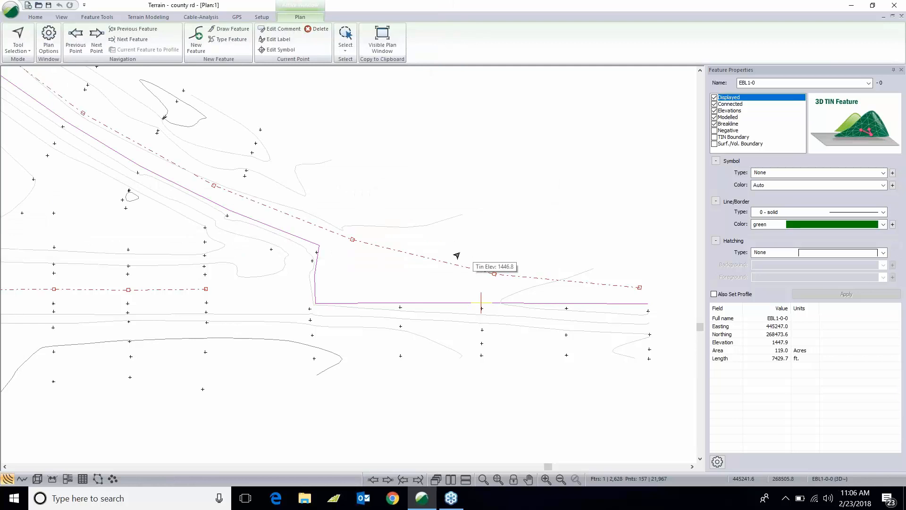
- Open the Location module and start a new design document
left_click(263, 17)
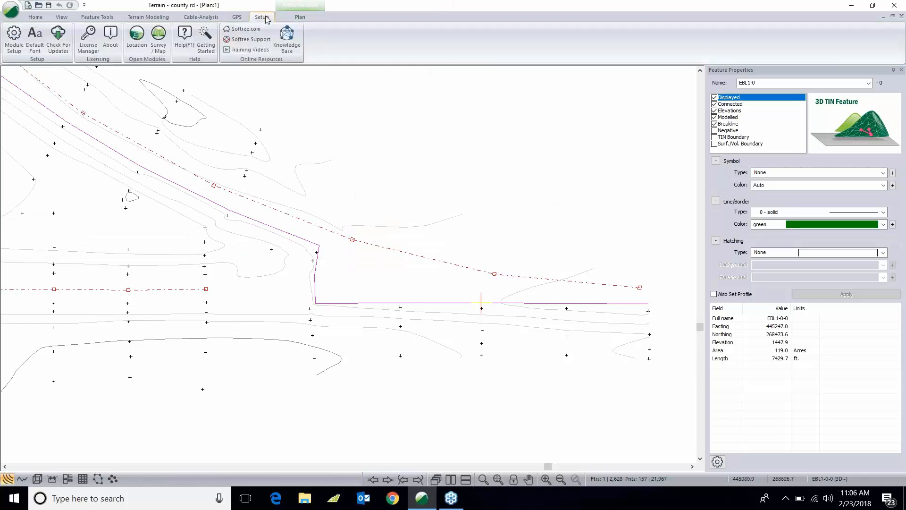
left_click(137, 40)
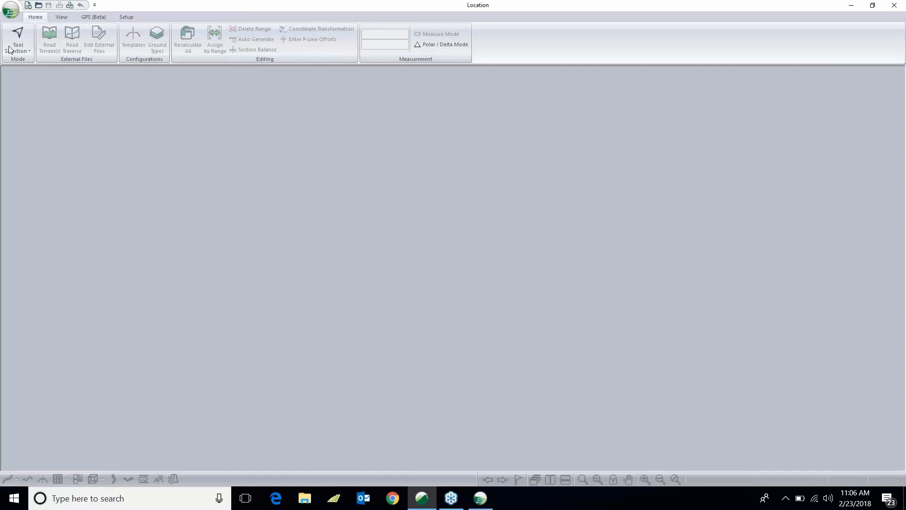
left_click(28, 5)
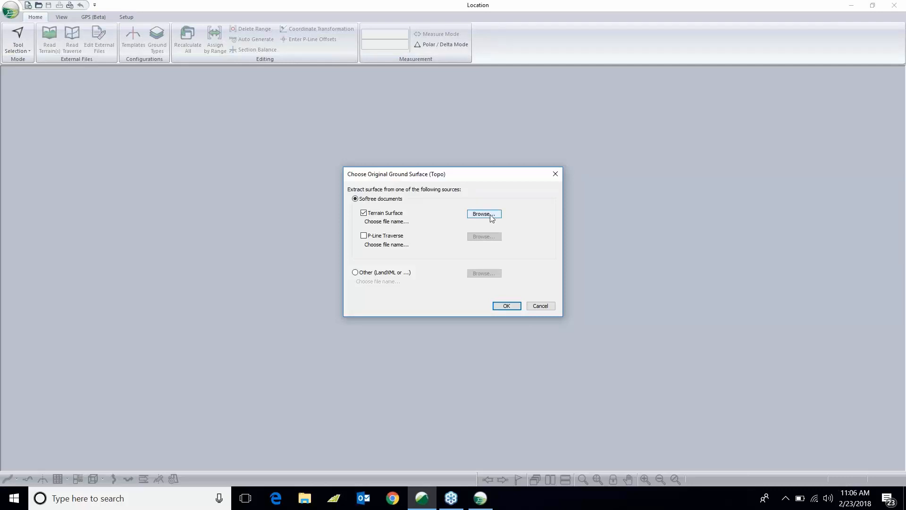
- Choose county rd.terx from C:\Web Demos\County Road demo as the original ground terrain surface
left_click(490, 215)
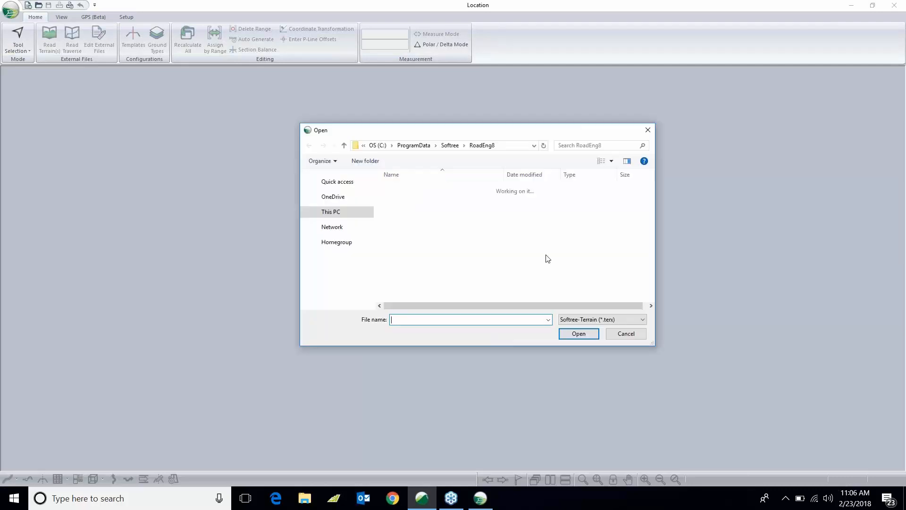
left_click(334, 306)
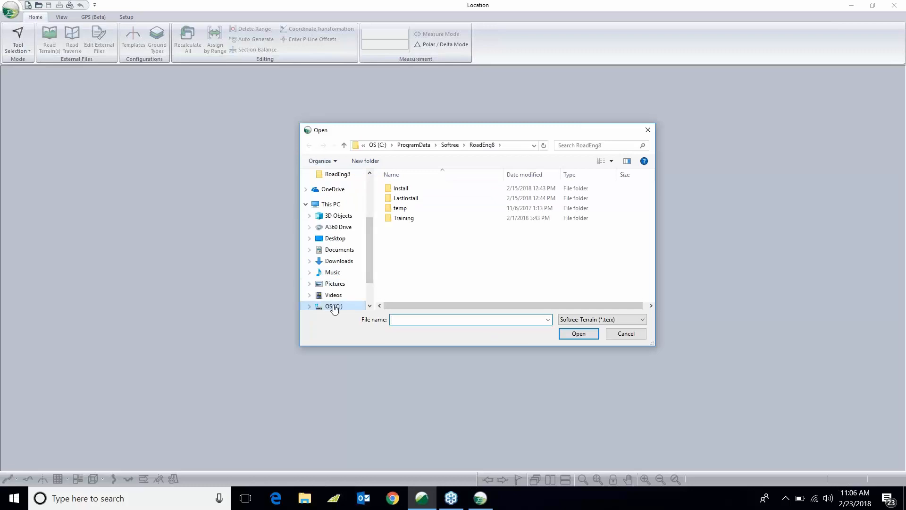
left_click_drag(652, 210, 651, 268)
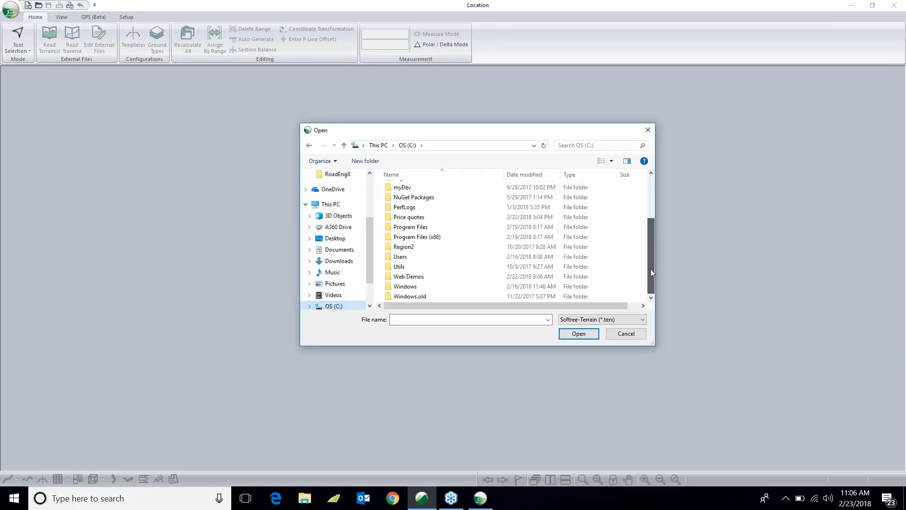
left_click(403, 276)
double_click(403, 276)
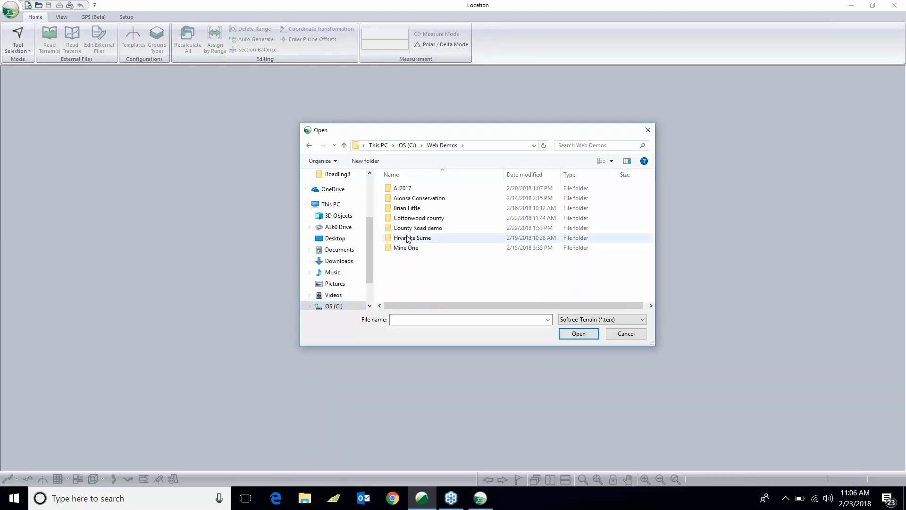
double_click(412, 228)
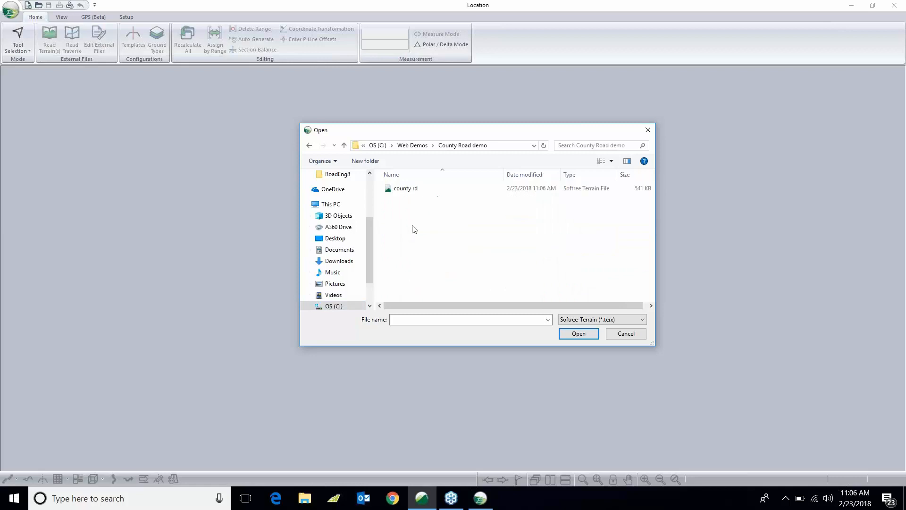
left_click(397, 189)
left_click(585, 334)
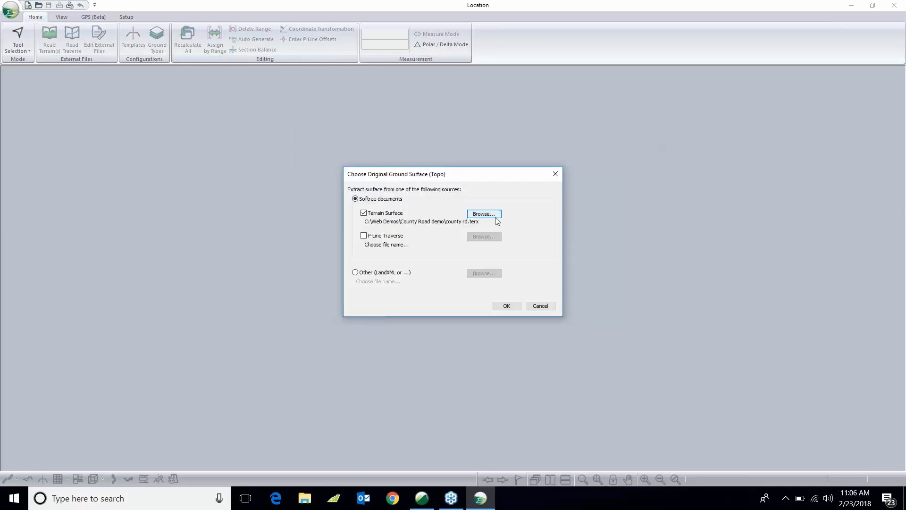
left_click(504, 305)
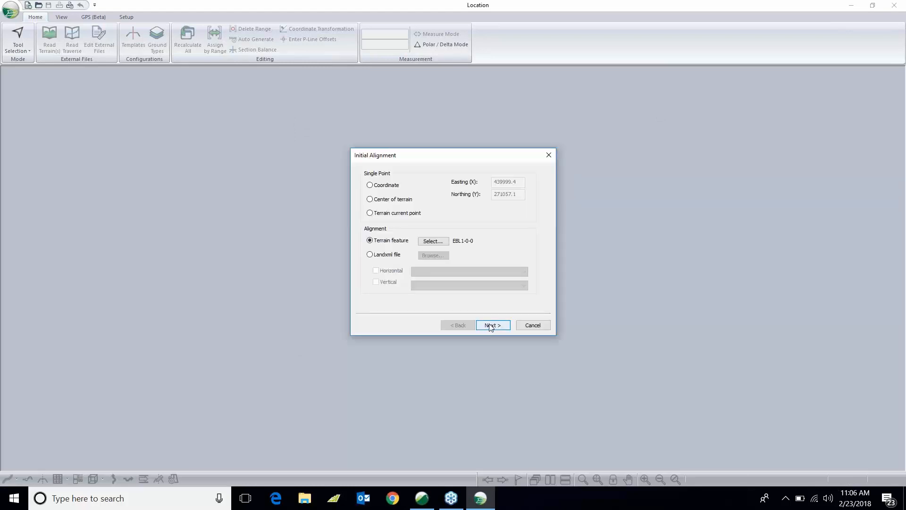
- Set the initial alignment to start from the terrain current point
left_click(370, 213)
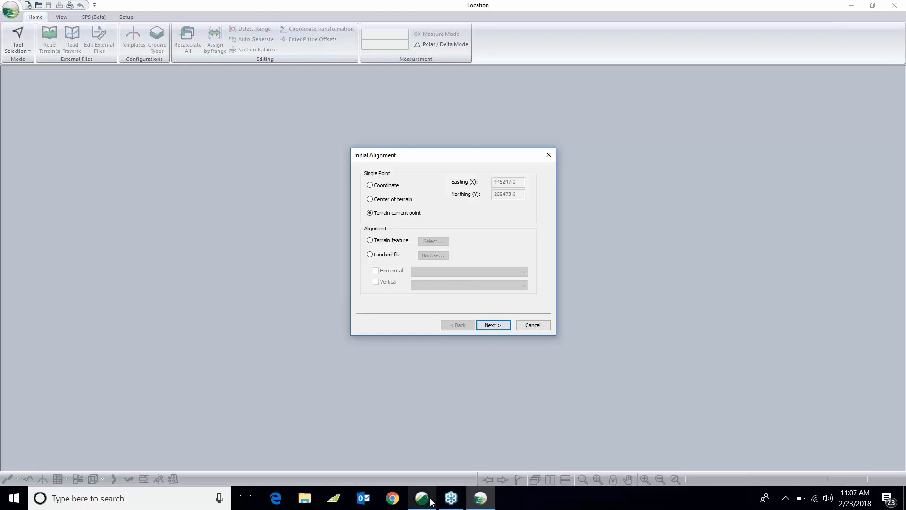
left_click(492, 325)
left_click(496, 331)
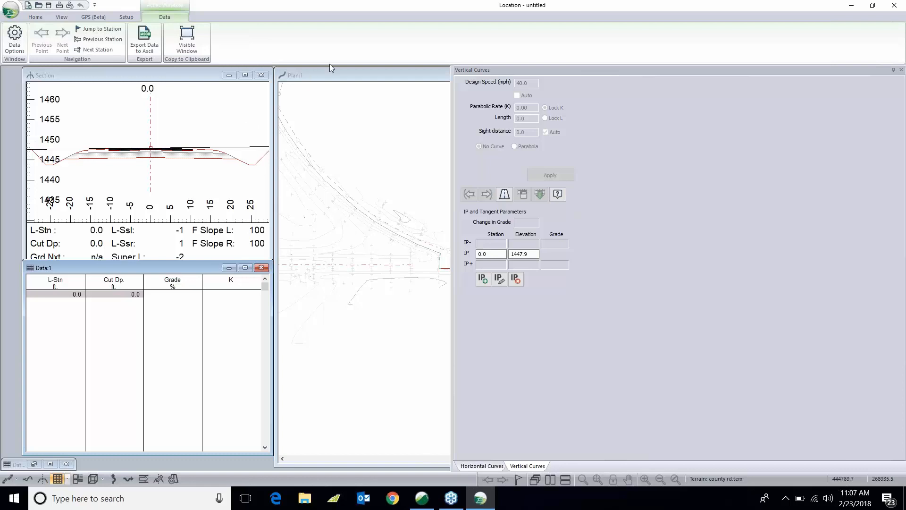
- Apply the Output Section.dlt window layout
left_click(61, 17)
left_click(381, 30)
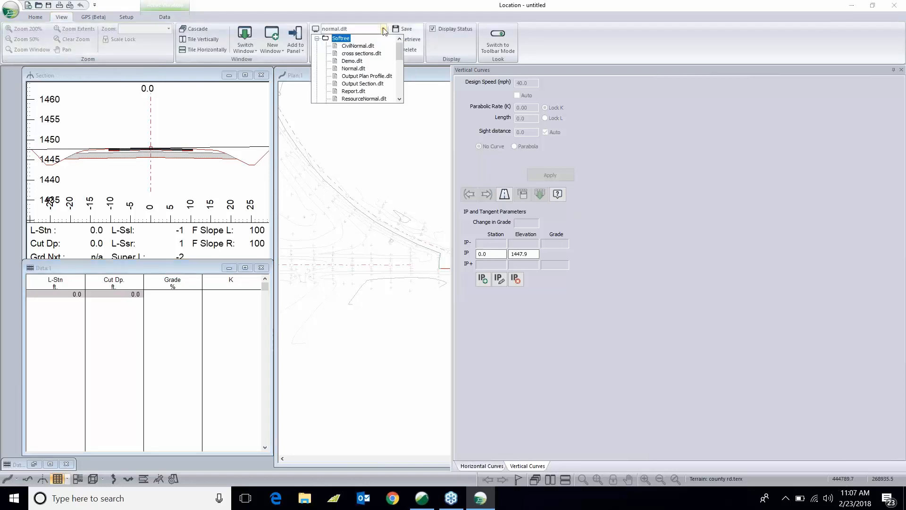
left_click_drag(400, 50, 401, 76)
left_click(360, 84)
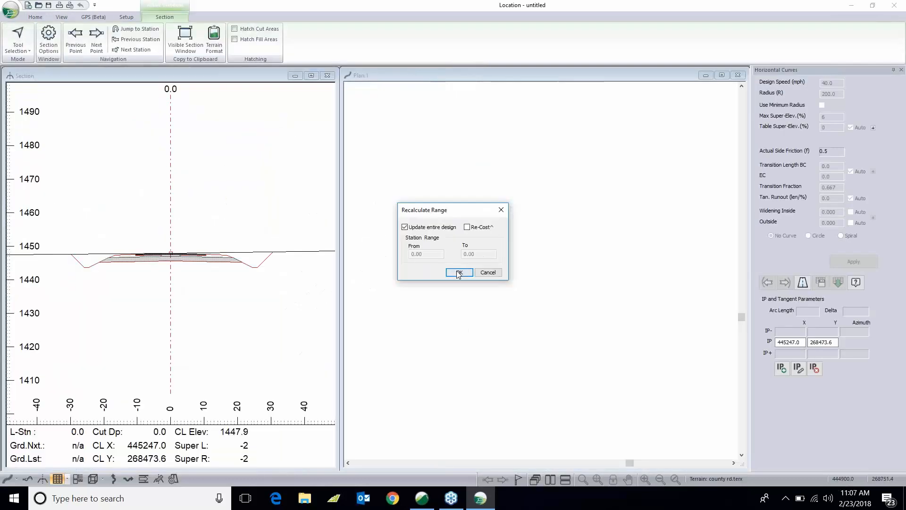
left_click(459, 269)
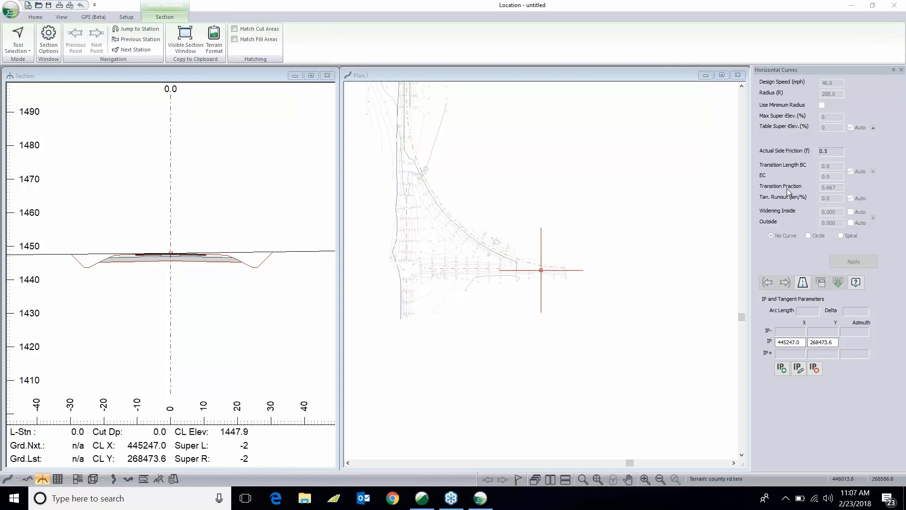
- Open the Template Editor and reposition its window over the workspace
left_click(574, 288)
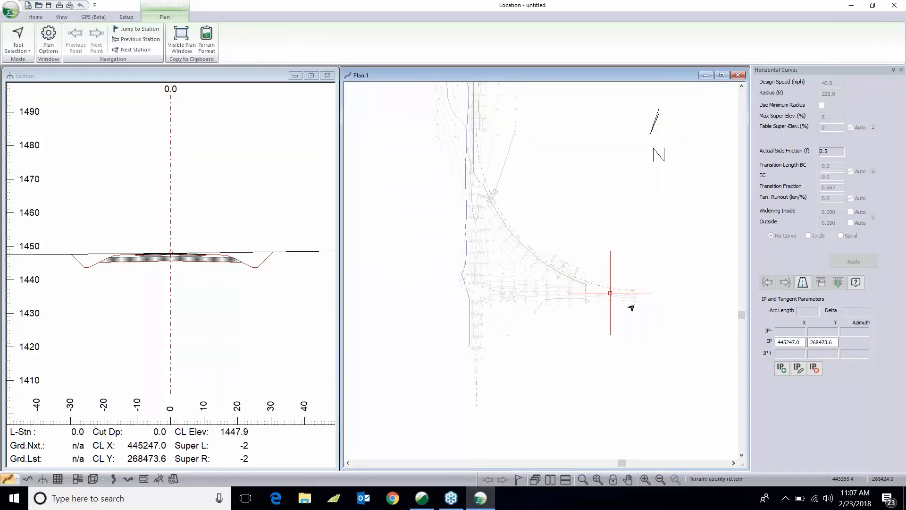
mouse_move(631, 307)
mouse_move(375, 194)
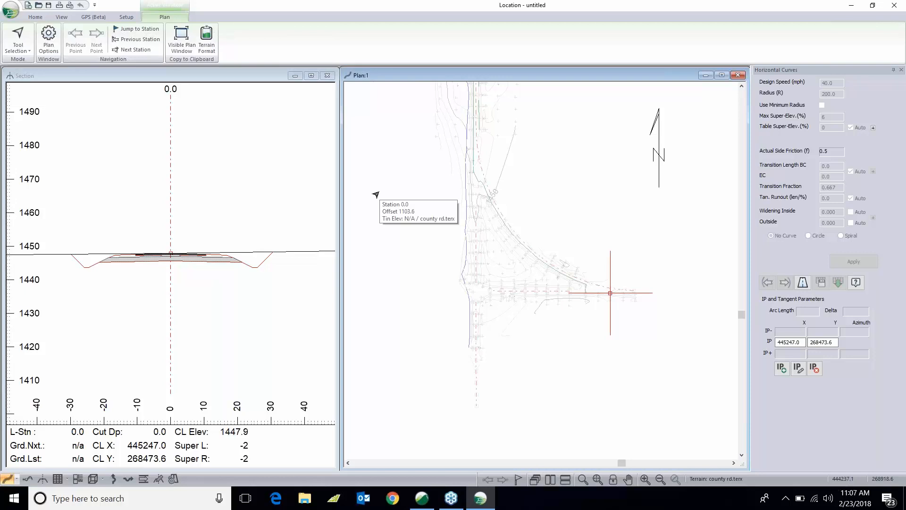
left_click(32, 17)
left_click(133, 38)
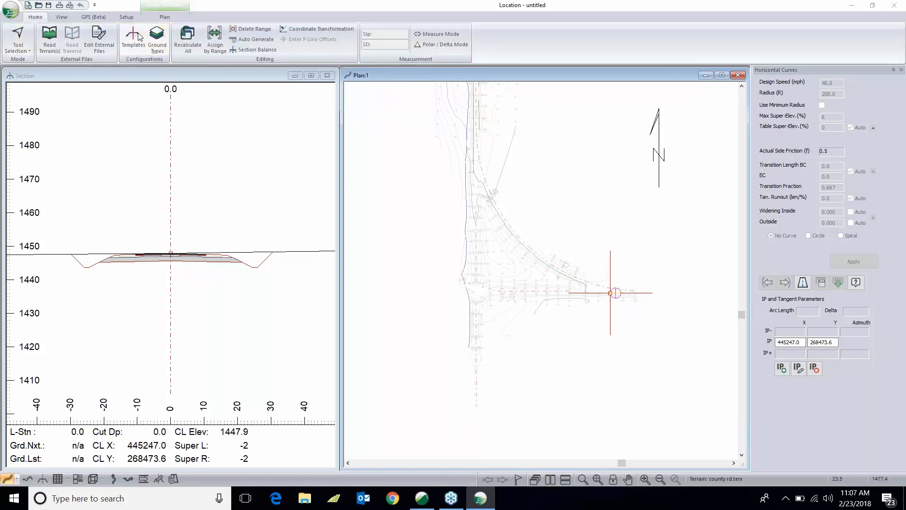
left_click_drag(427, 86, 499, 101)
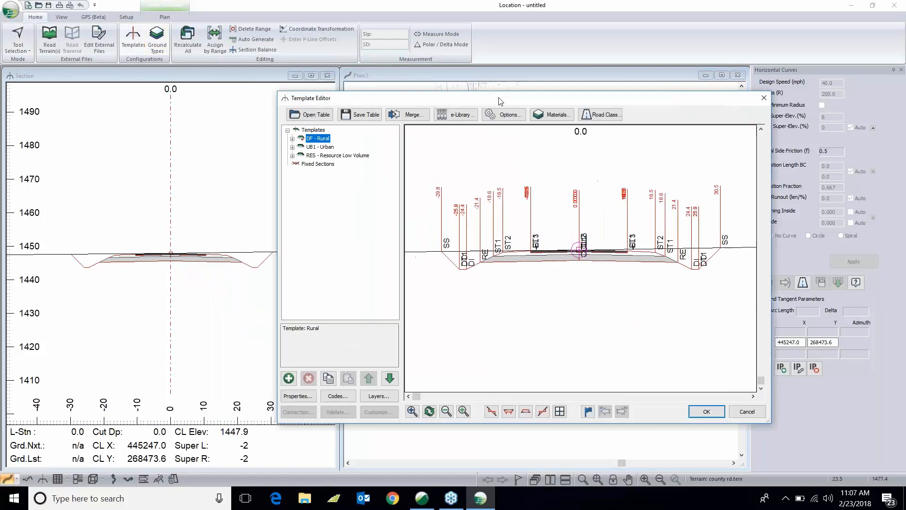
mouse_move(459, 260)
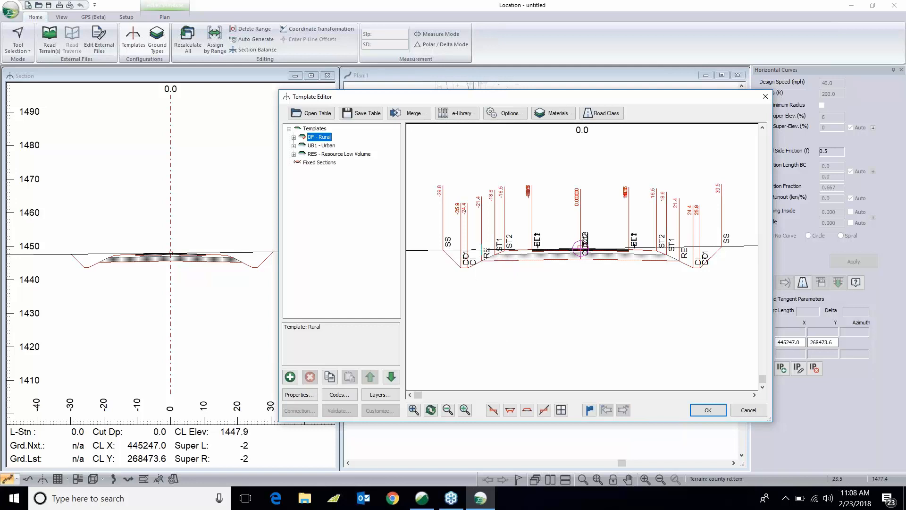
mouse_move(481, 251)
- Open the CivilEnglish.tpl template table
left_click(325, 114)
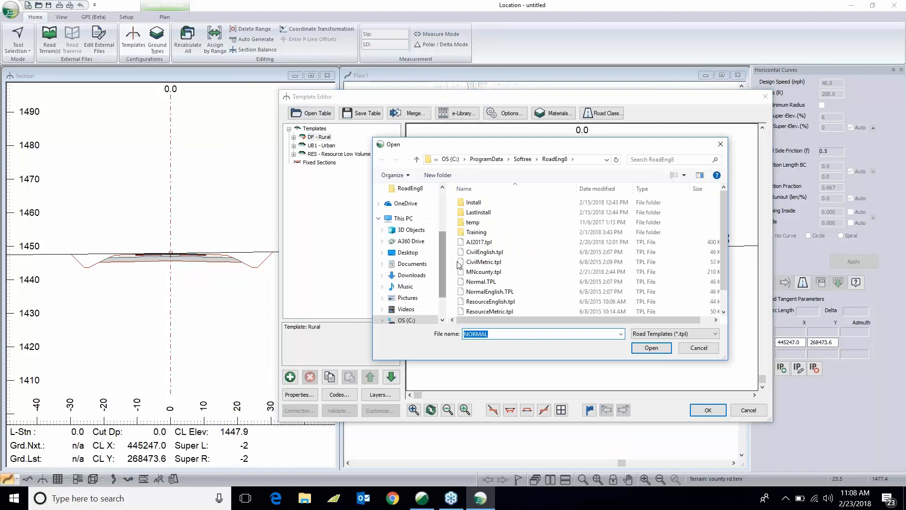
left_click(484, 252)
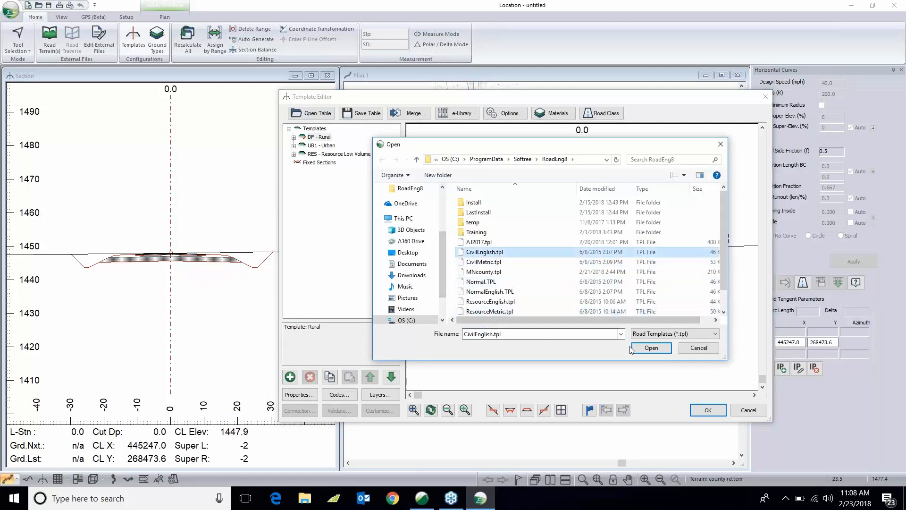
left_click(651, 348)
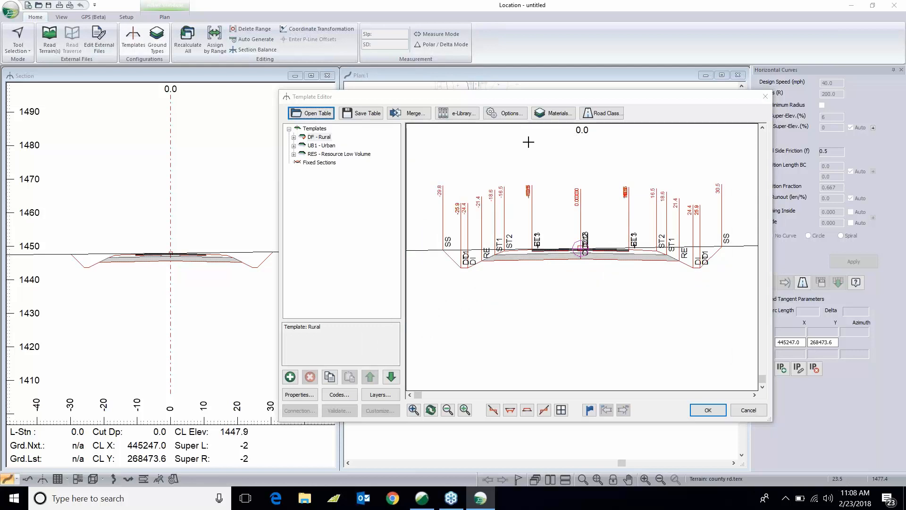
- Turn off label display for the template material surfaces in the template display options
left_click(513, 114)
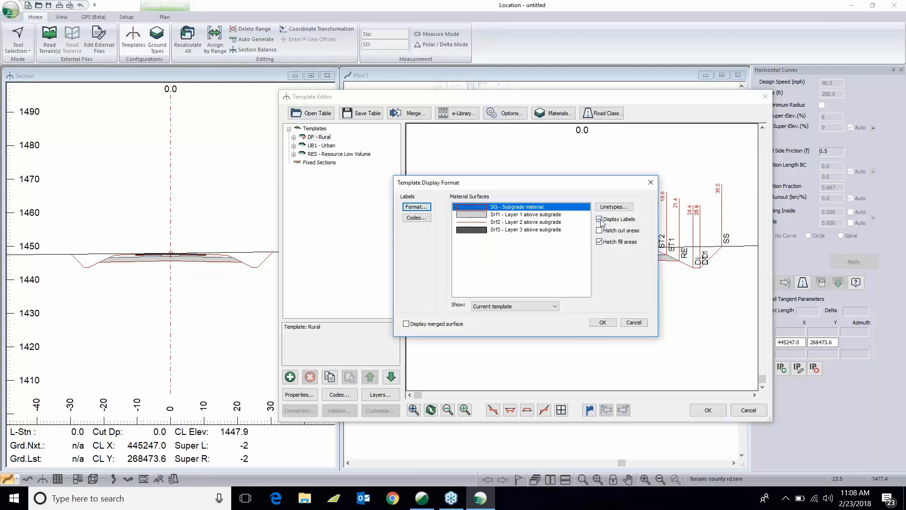
left_click(502, 215)
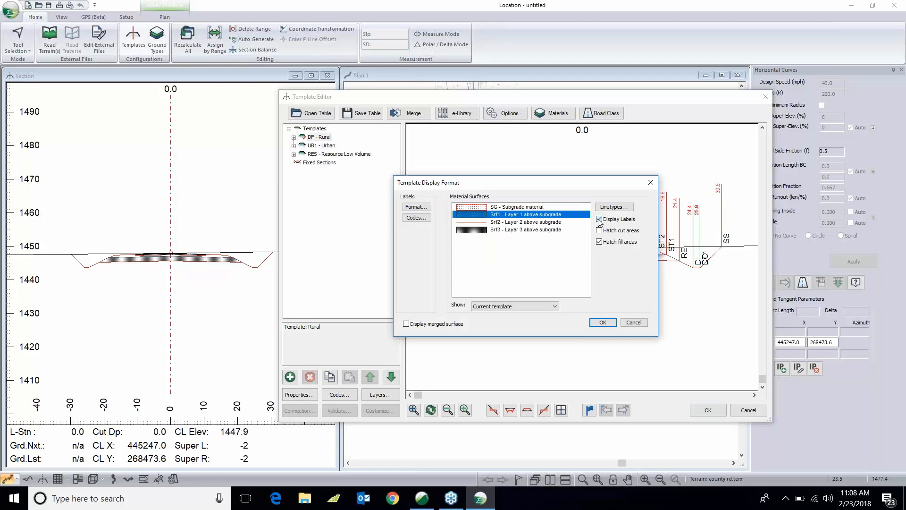
left_click(536, 224)
left_click(599, 219)
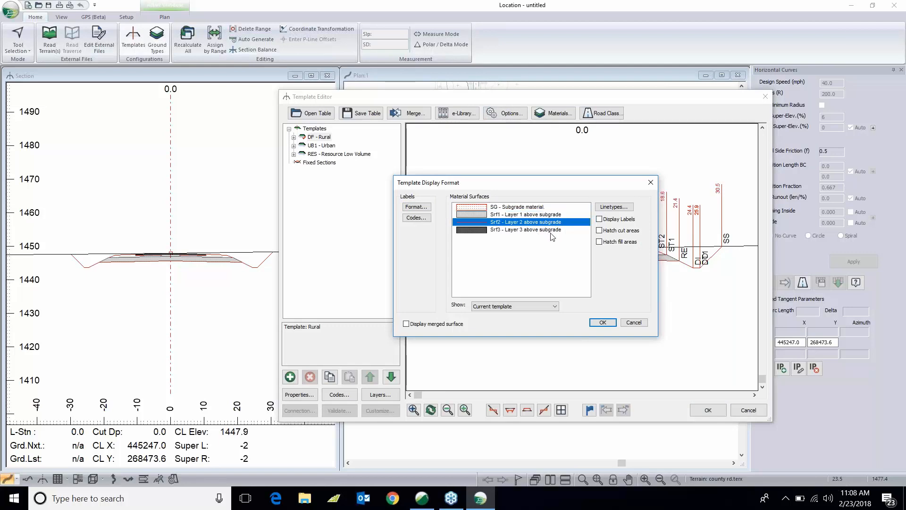
left_click(551, 230)
left_click(603, 323)
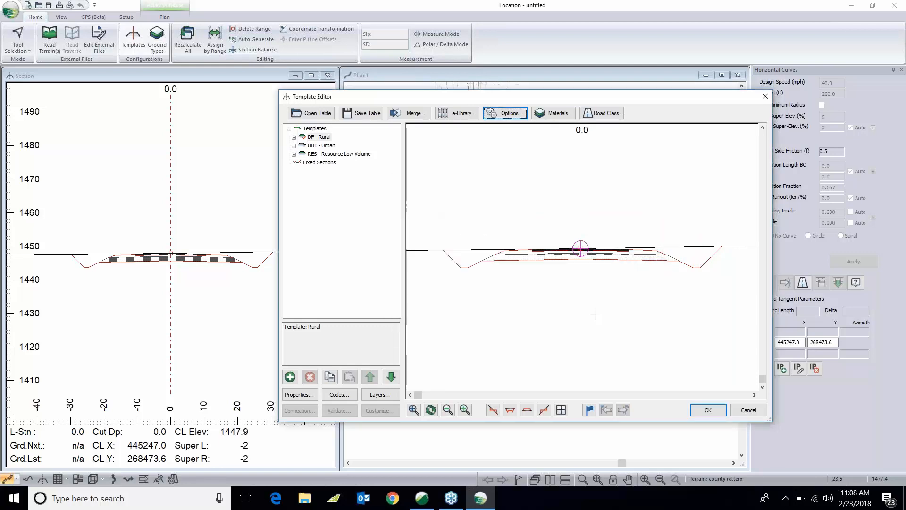
- Expand the DF - Rural template and select its Rural and Ditch components to inspect them
middle_click_drag(519, 266, 527, 267)
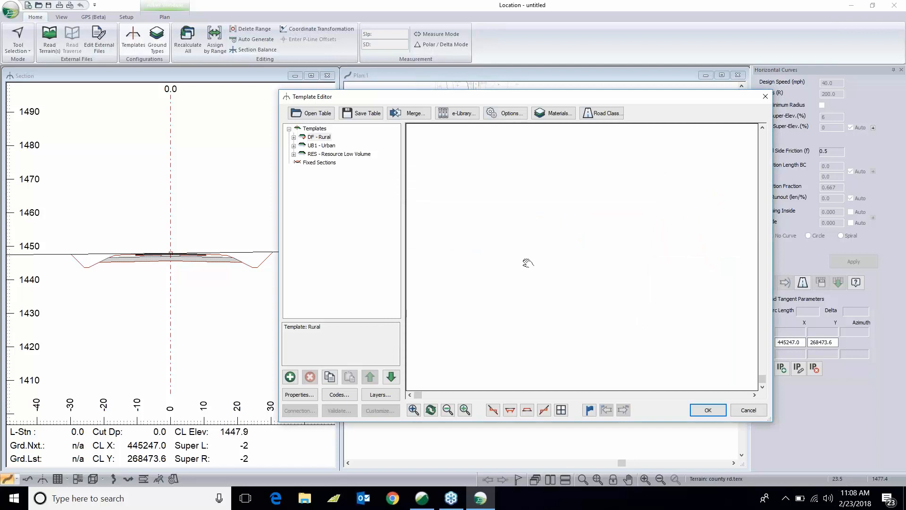
left_click(323, 139)
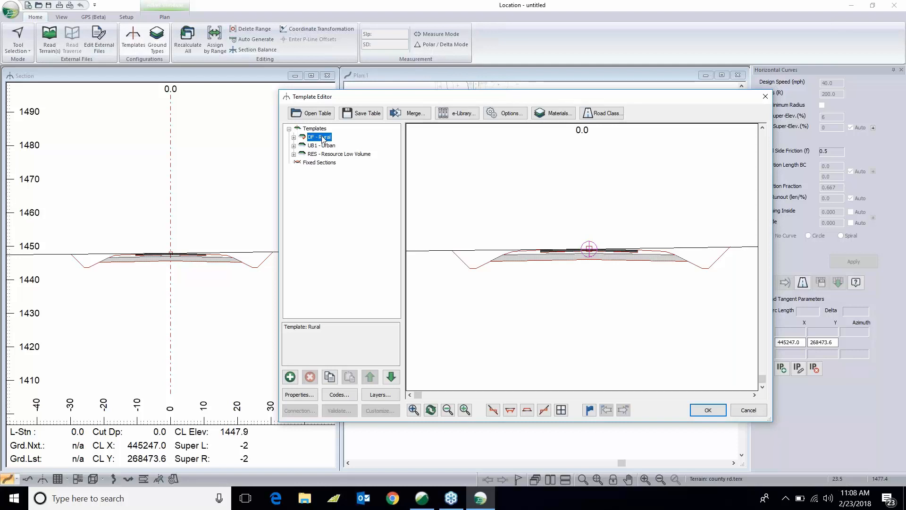
double_click(324, 138)
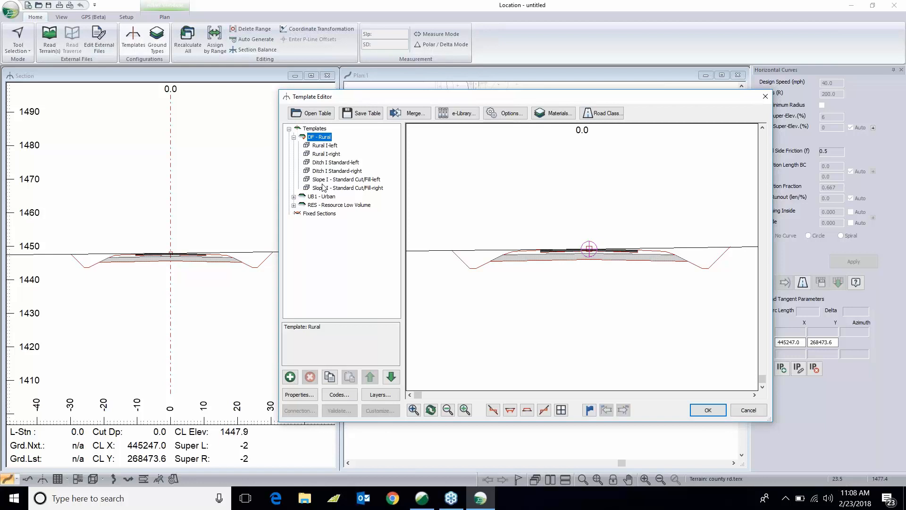
left_click(328, 148)
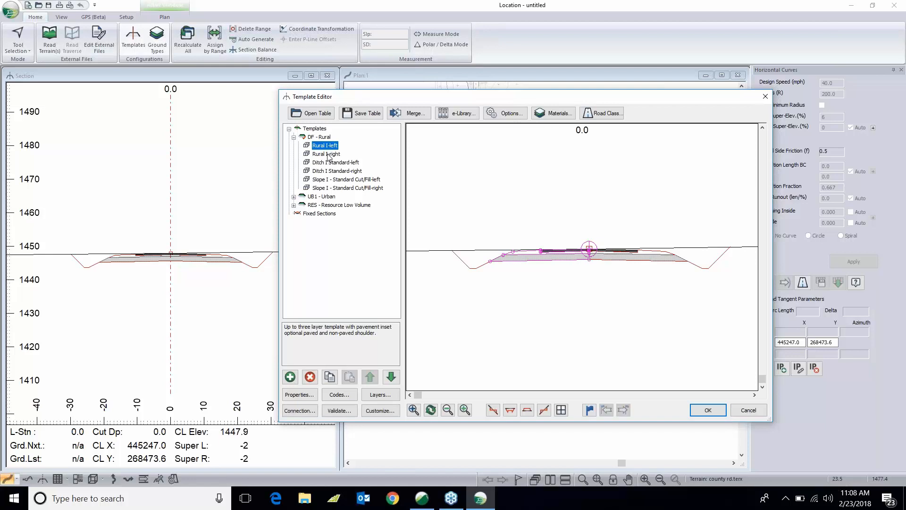
left_click(328, 154)
left_click(333, 163)
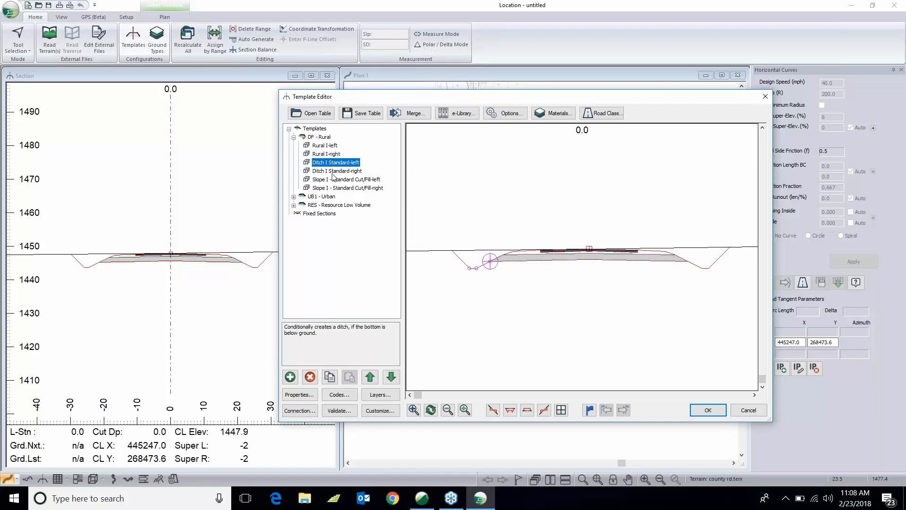
- Select the Ditch right and both Slope components of the DF - Rural template to inspect them
left_click(335, 171)
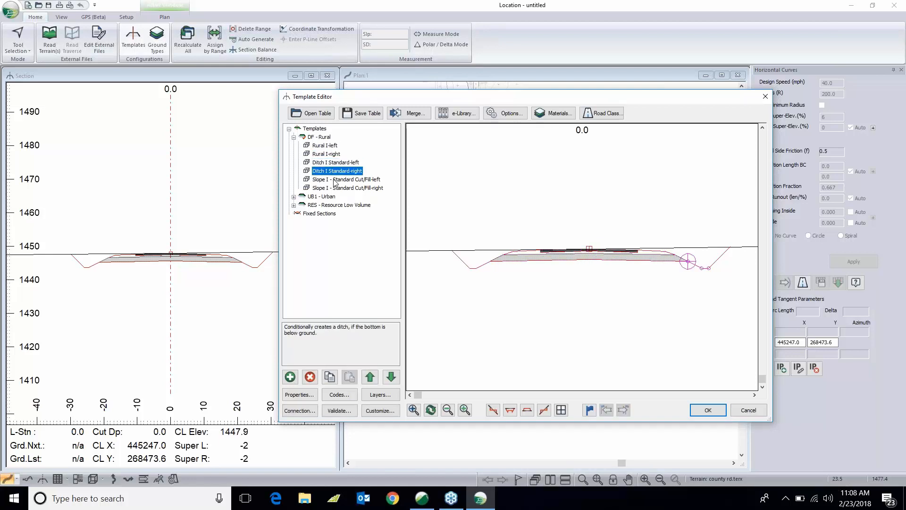
left_click(335, 180)
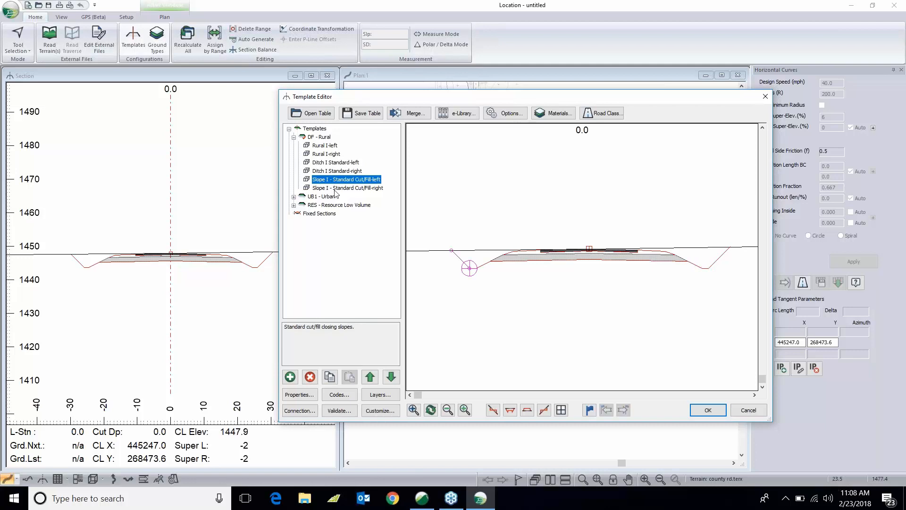
left_click(335, 189)
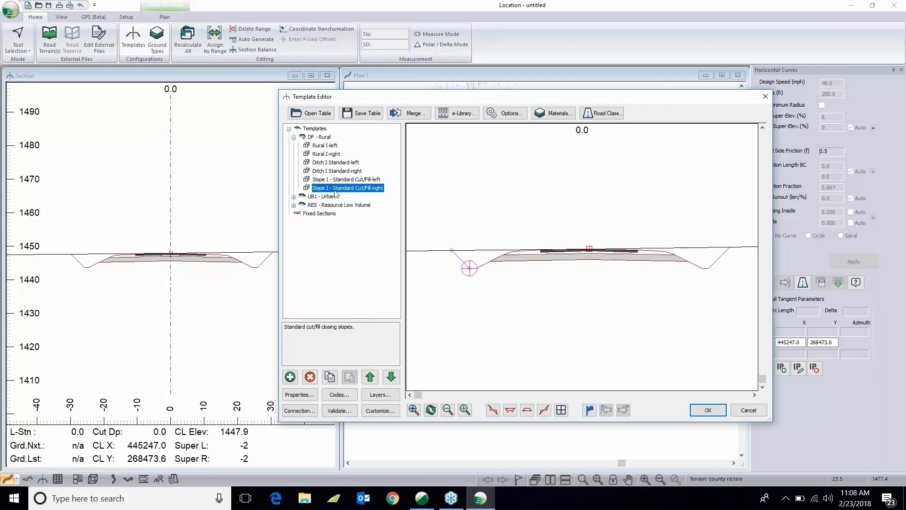
- Open the Rural I-left component's properties to review its parameters, then close them
left_click(329, 146)
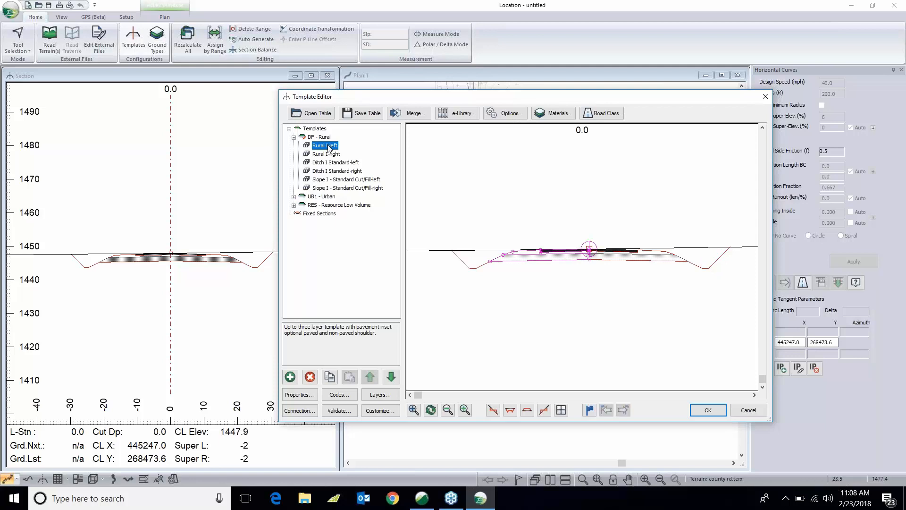
double_click(329, 146)
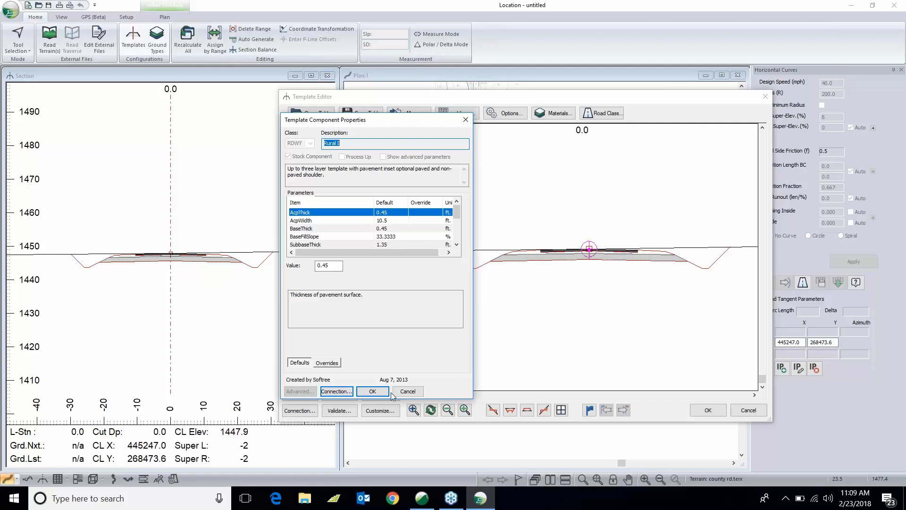
left_click(403, 391)
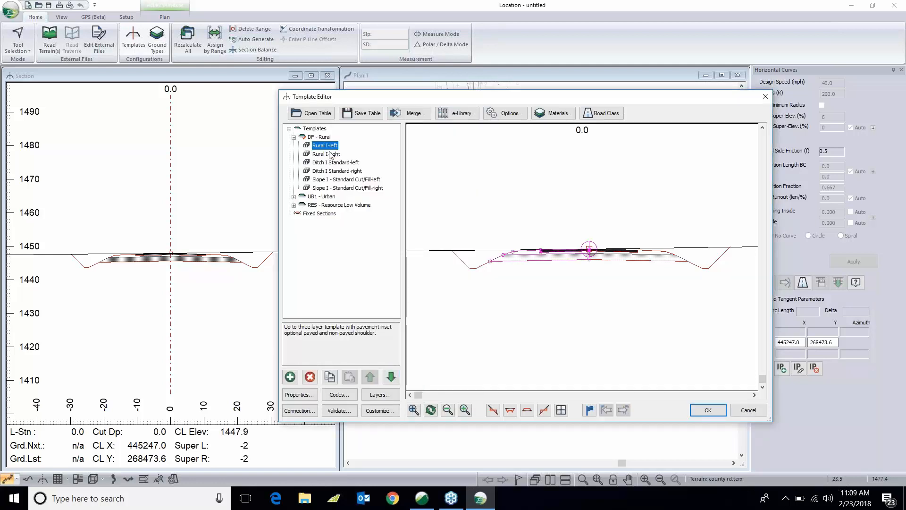
- Open the Slope I - Standard Cut/Fill-left component's properties to review its slope parameters, then close them
left_click(349, 181)
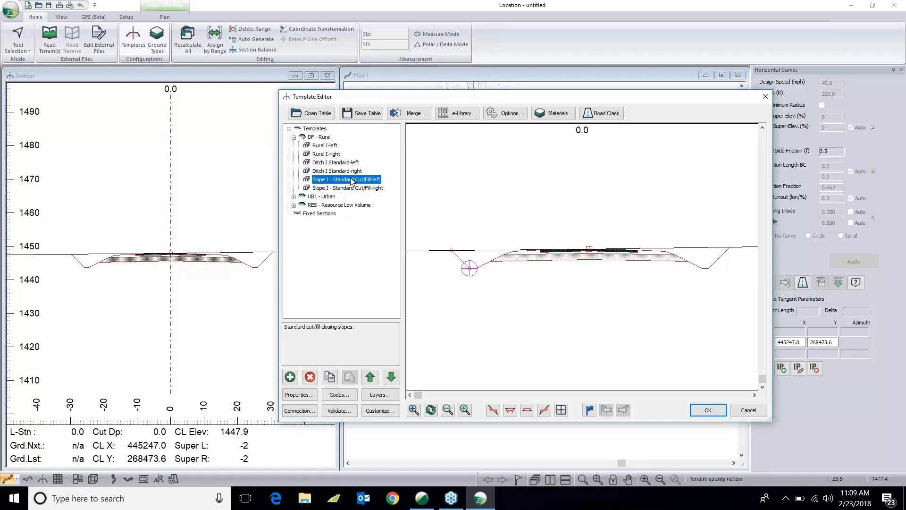
double_click(351, 181)
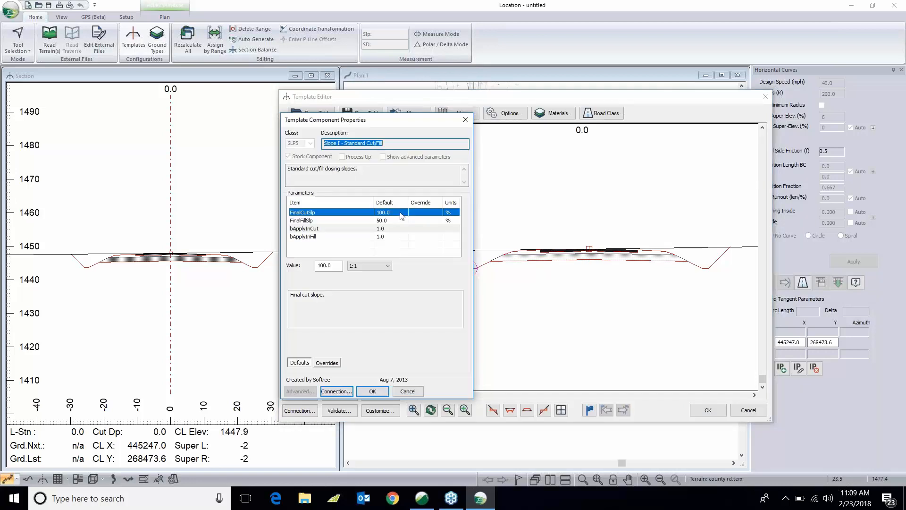
left_click(408, 391)
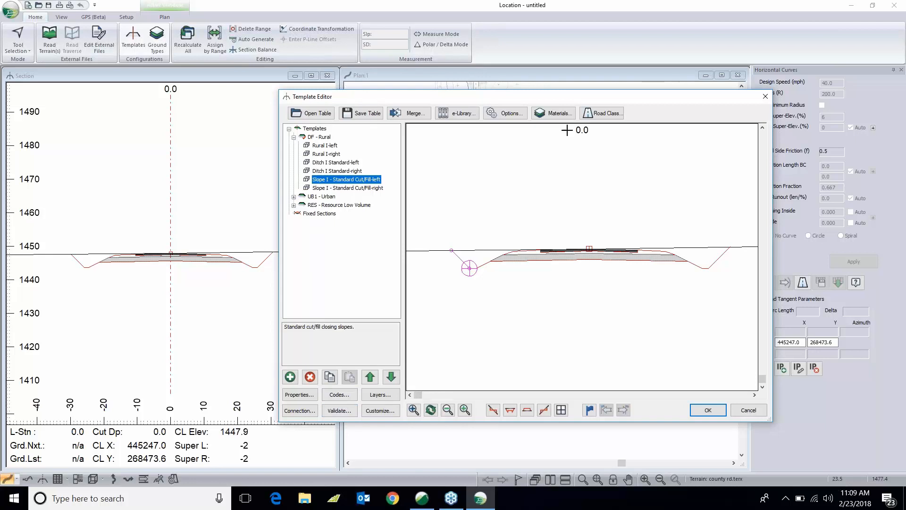
- Open the Road Class Specifications and review the design speed and vehicle limitation fields
left_click(600, 115)
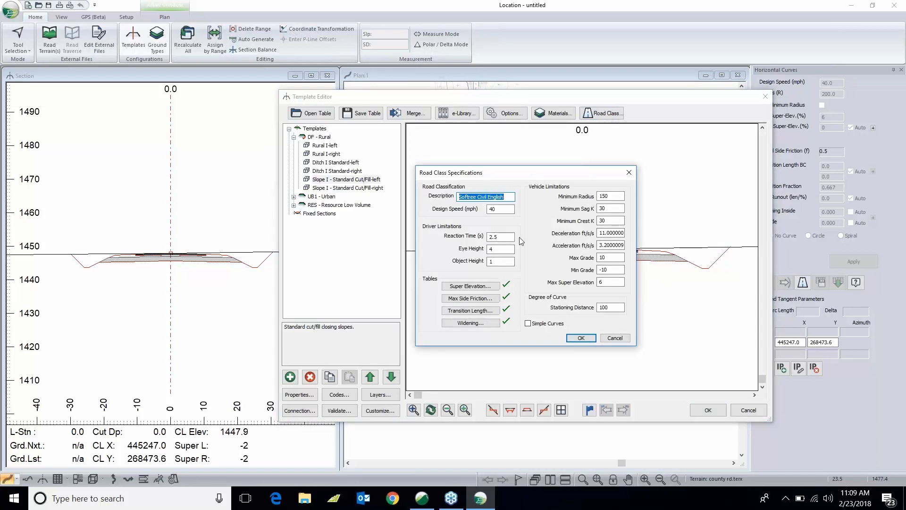
key("Tab")
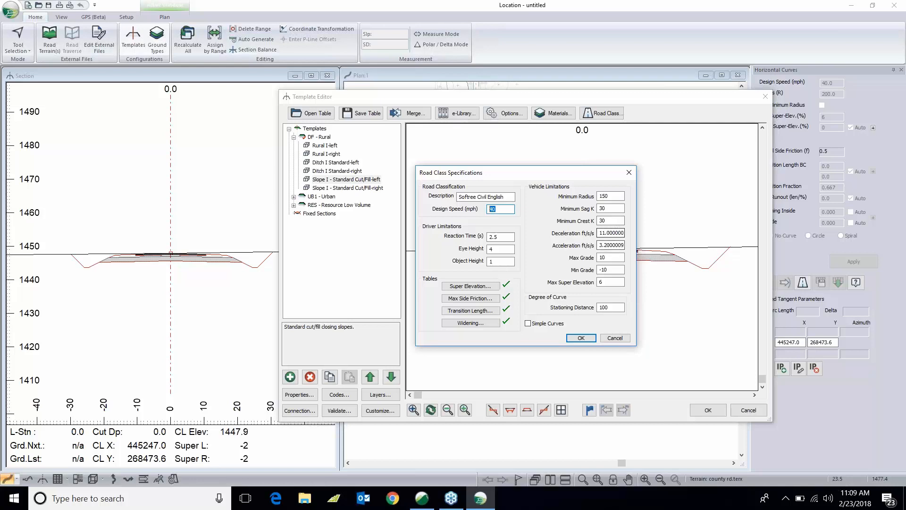
left_click(609, 257)
key("Tab")
key("Tab")
- Review the Super Elevation lookup table for the road class and close it
left_click(489, 287)
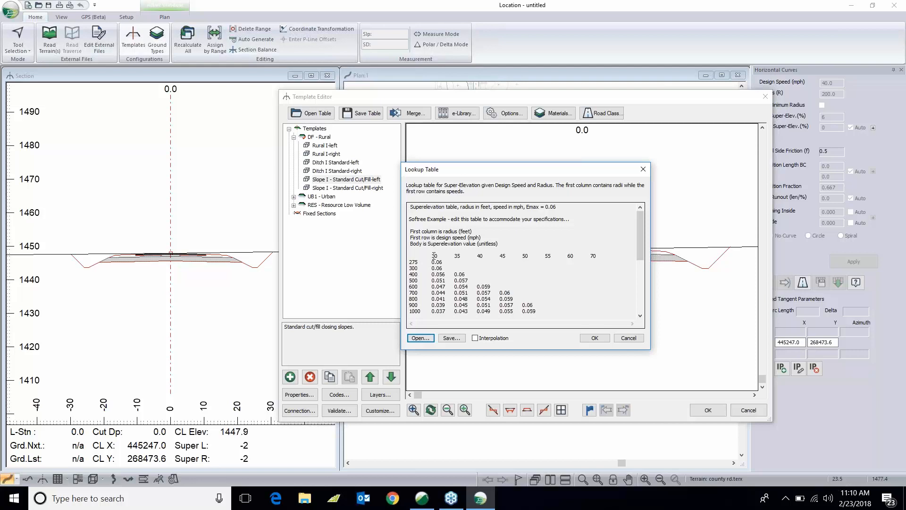
left_click(481, 256)
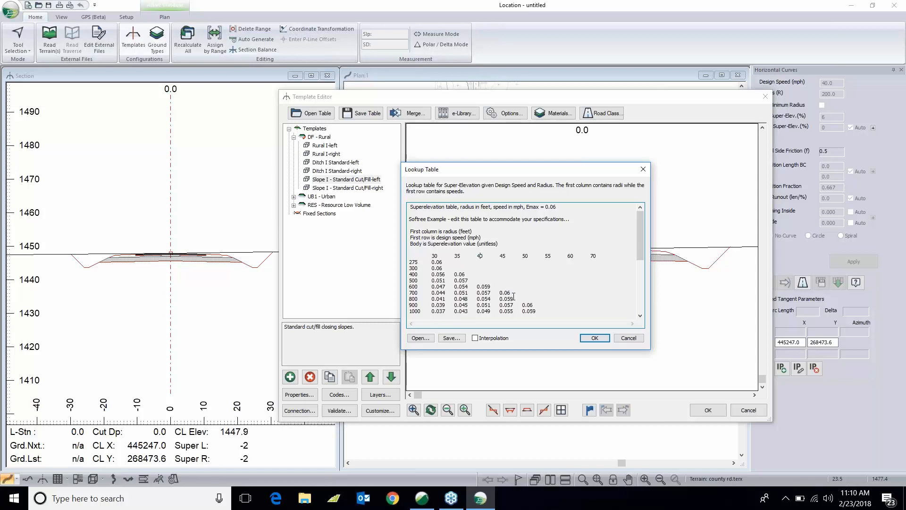
left_click(629, 337)
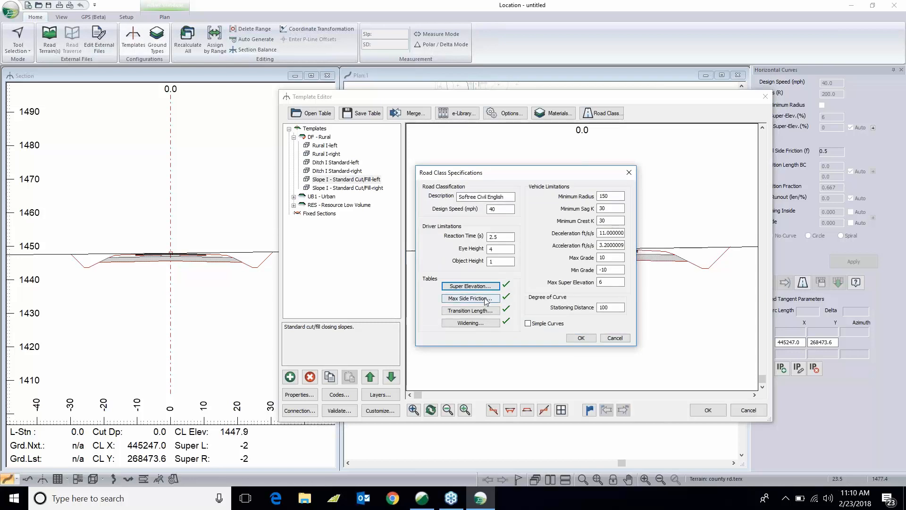
- Review the Max Side Friction lookup table and close it
left_click(486, 299)
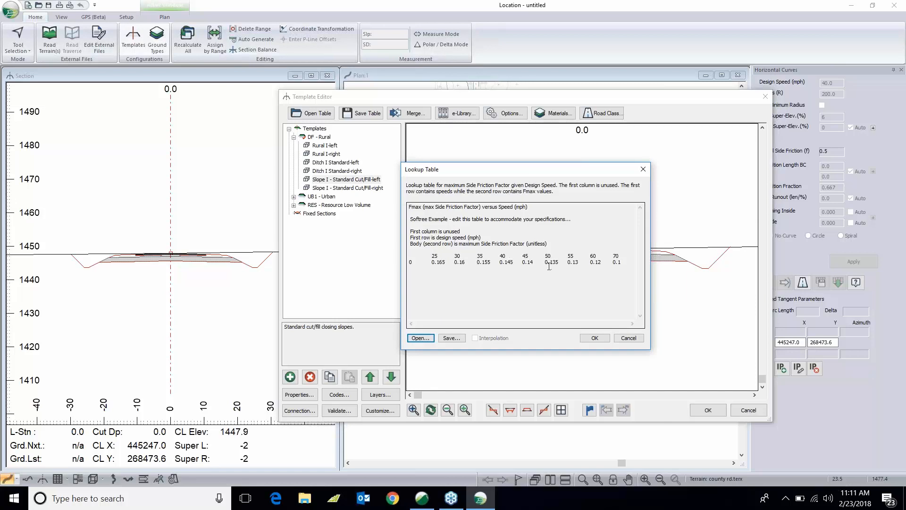
left_click(629, 338)
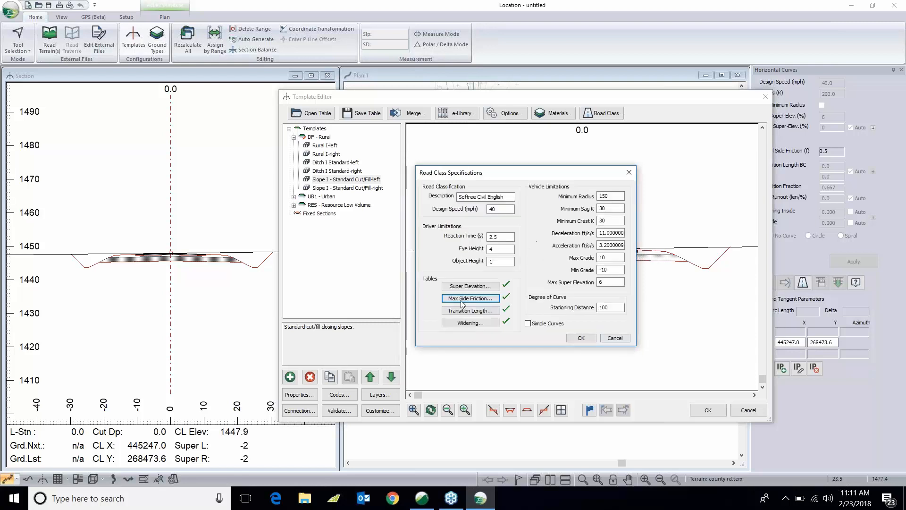
- Review the Transition Length lookup table, then close the road class specifications and the Template Editor
left_click(480, 312)
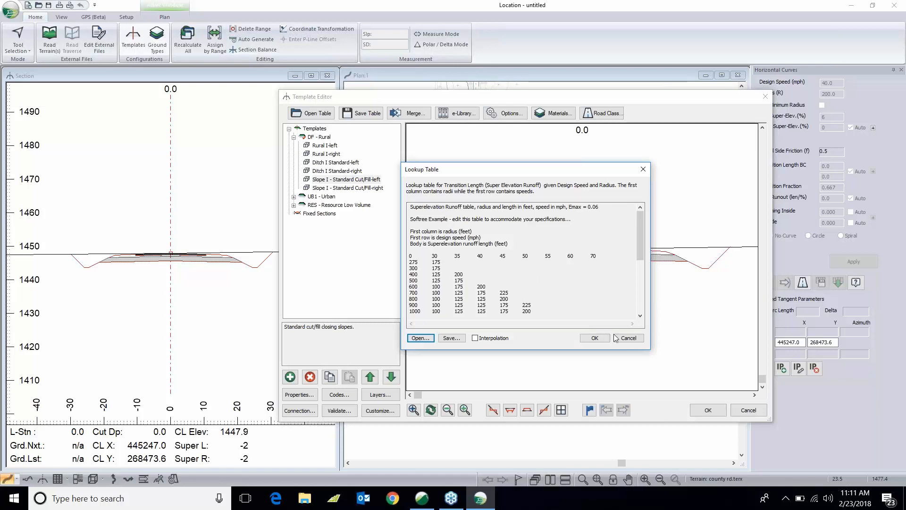
left_click(629, 338)
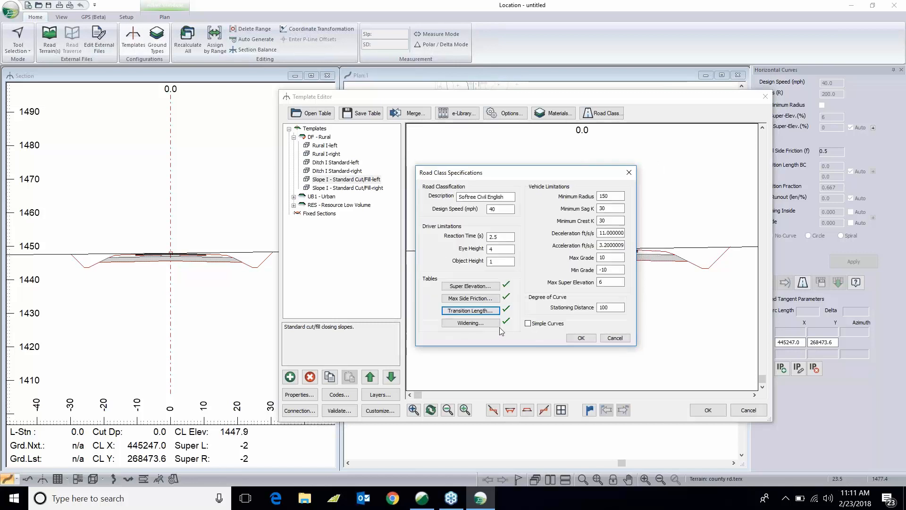
left_click(583, 338)
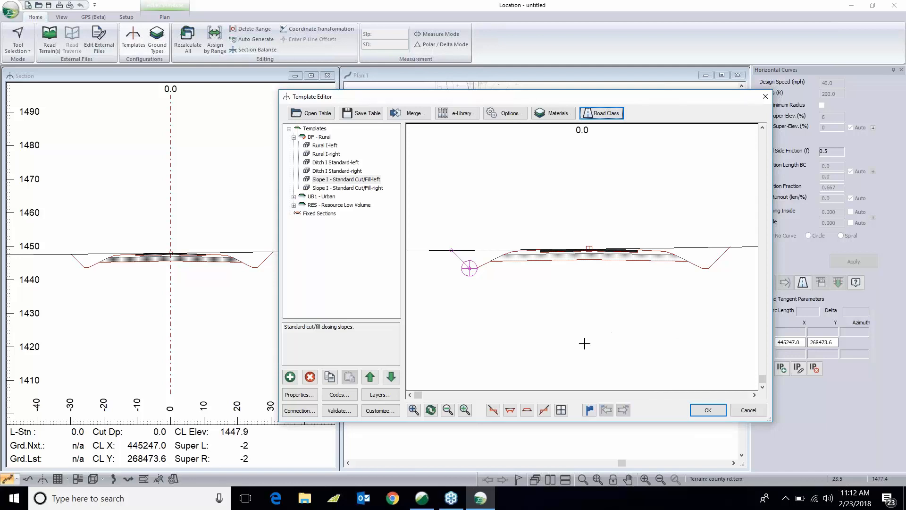
left_click(708, 410)
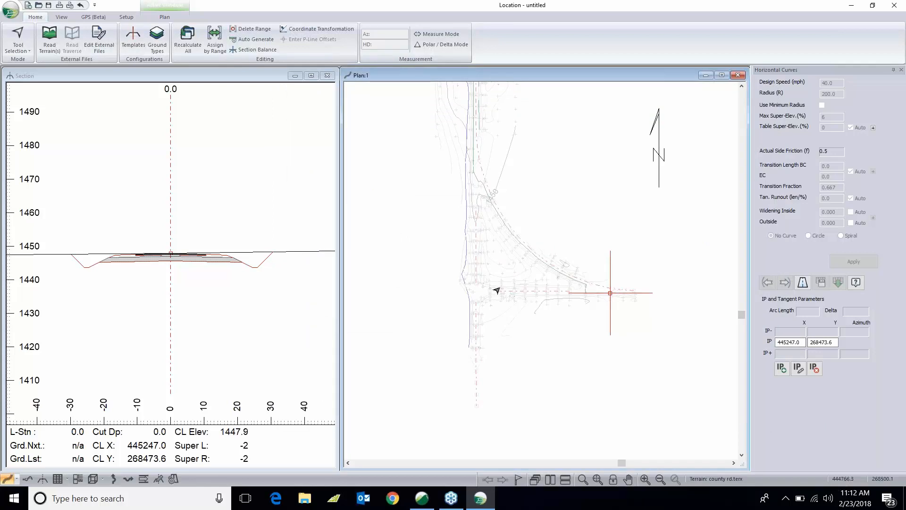
- Switch to the Add/Edit IP tool and place a new IP at the road intersection west of the start point
middle_click_drag(497, 290, 524, 306)
right_click(532, 303)
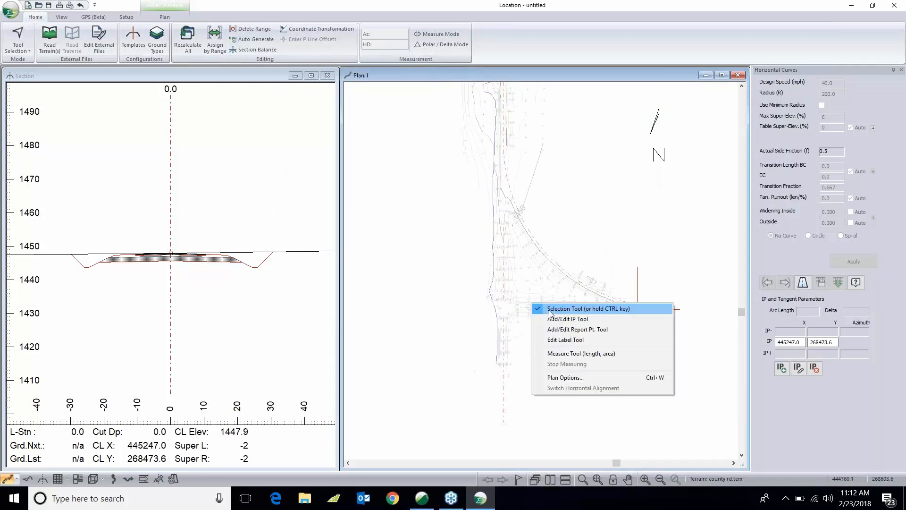
left_click(555, 318)
left_click(503, 307)
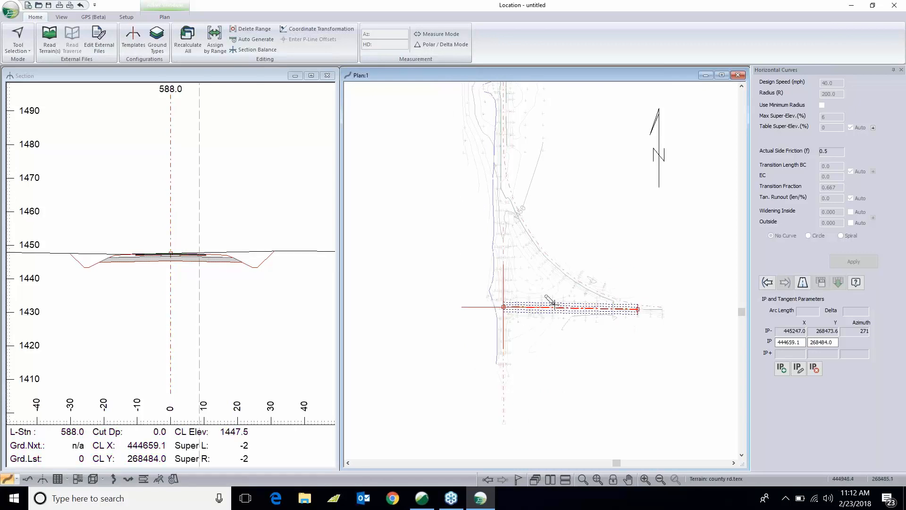
- Add another IP to the north along the existing road centerline
scroll(500, 293, "up", 3)
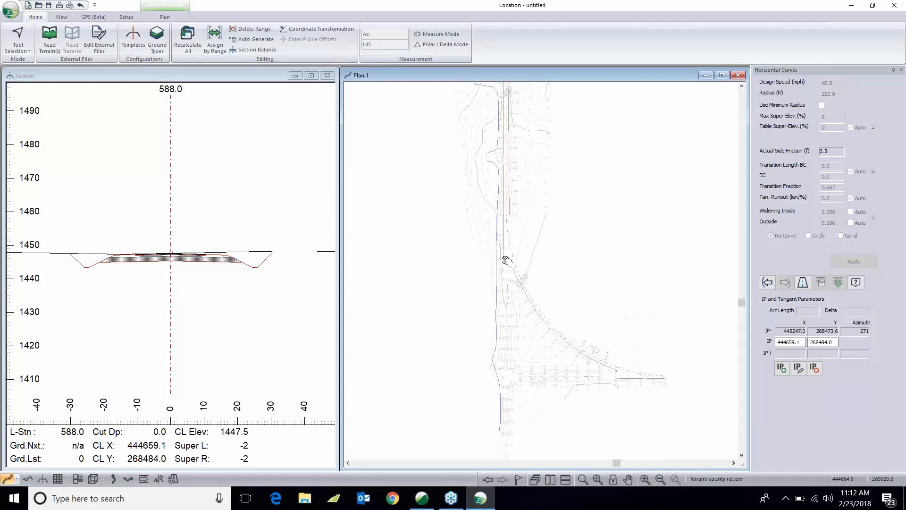
middle_click_drag(520, 157, 518, 297)
left_click_drag(499, 202, 509, 152)
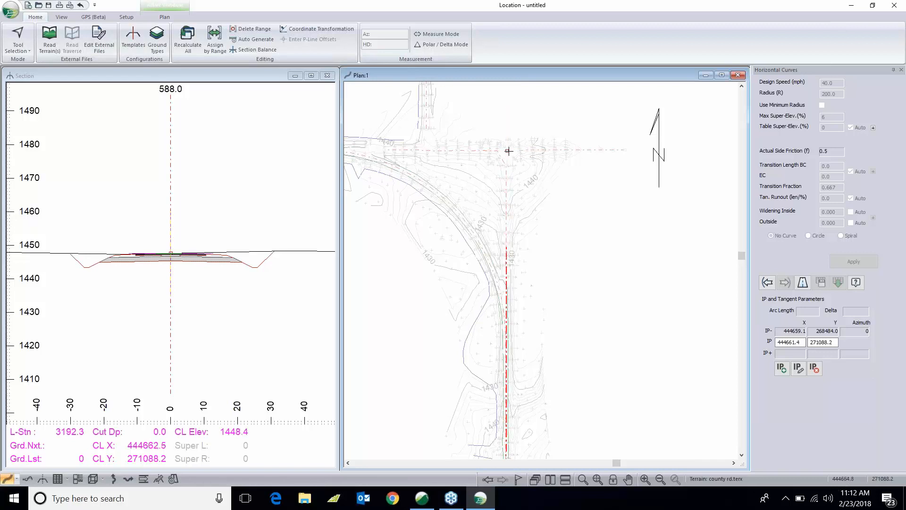
- Add another IP to the west along the crossing road
middle_click_drag(499, 177, 689, 259)
left_click_drag(458, 217, 437, 218)
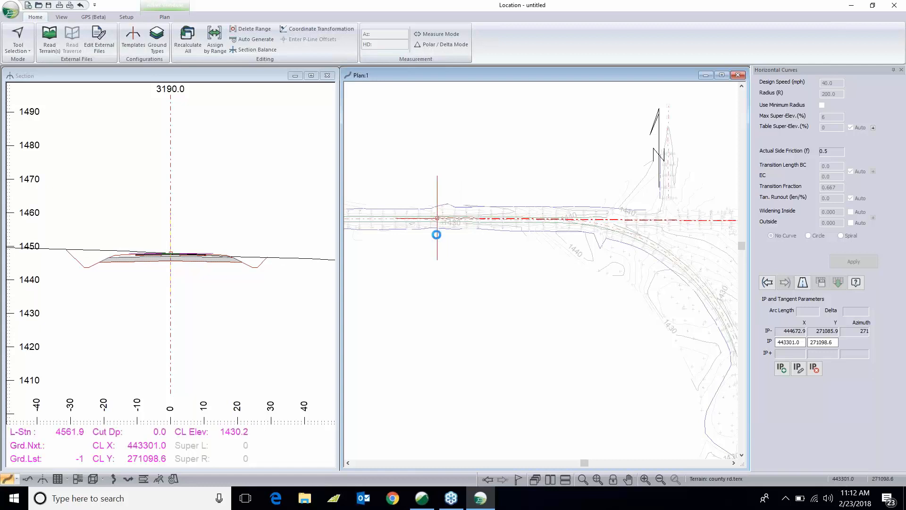
middle_click_drag(475, 256, 365, 220)
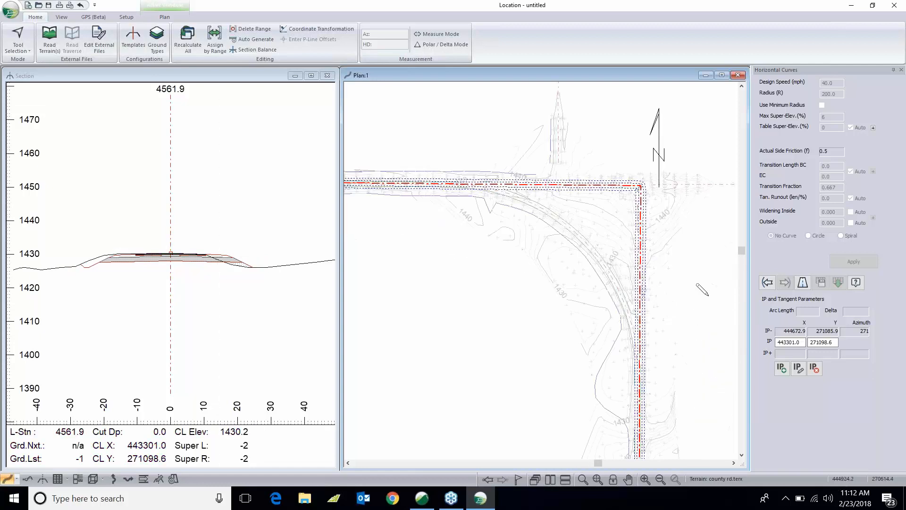
- Step back to the corner IP and insert a circular horizontal curve there
left_click(767, 282)
left_click(767, 283)
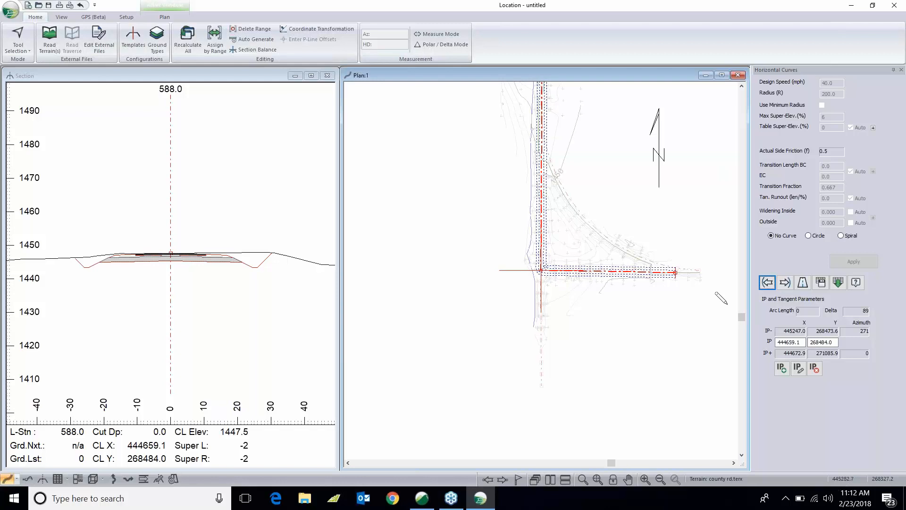
left_click(838, 282)
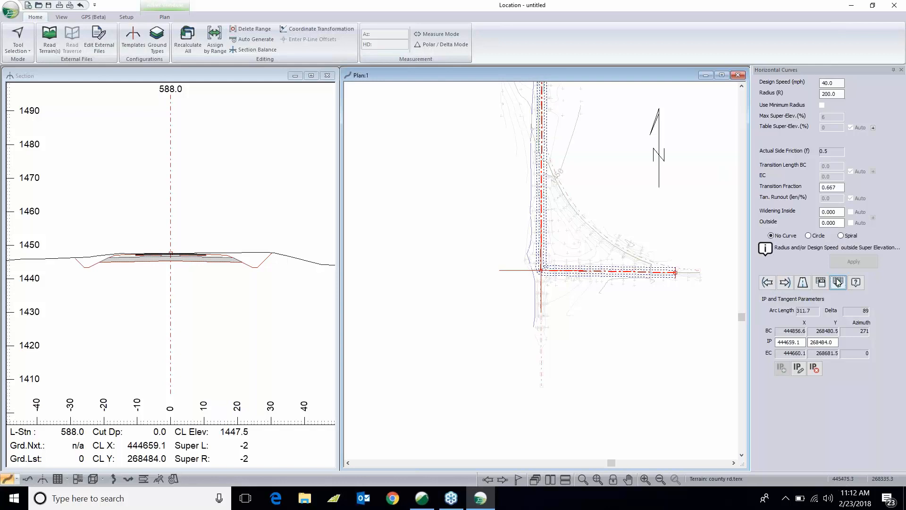
- Turn on Use Minimum Radius for the curve and check its transition length lookup table
left_click(822, 104)
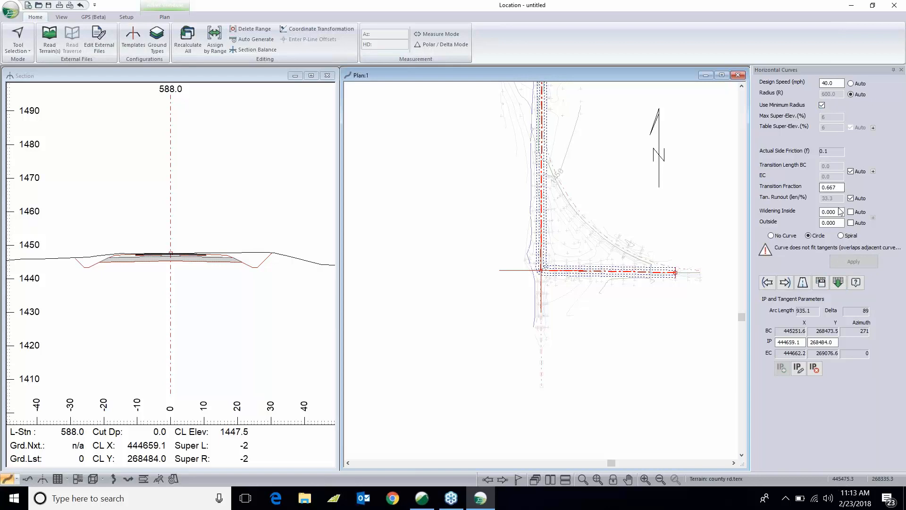
left_click(873, 171)
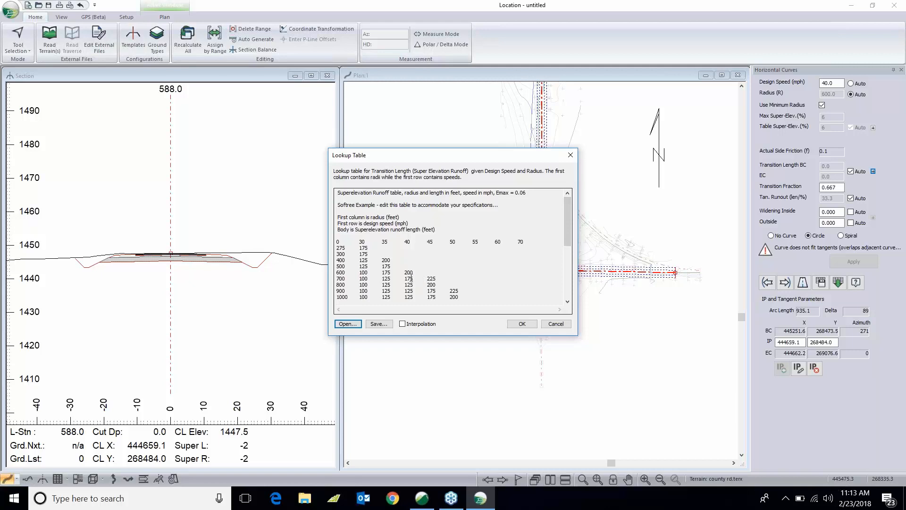
left_click(556, 324)
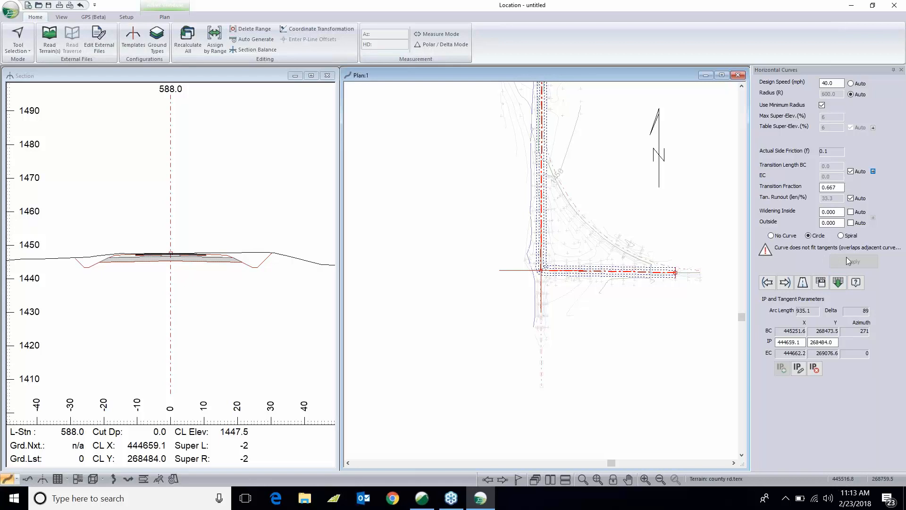
- Move the alignment's start point farther east and apply a circular curve with Use Minimum Radius at the corner IP
left_click(691, 272)
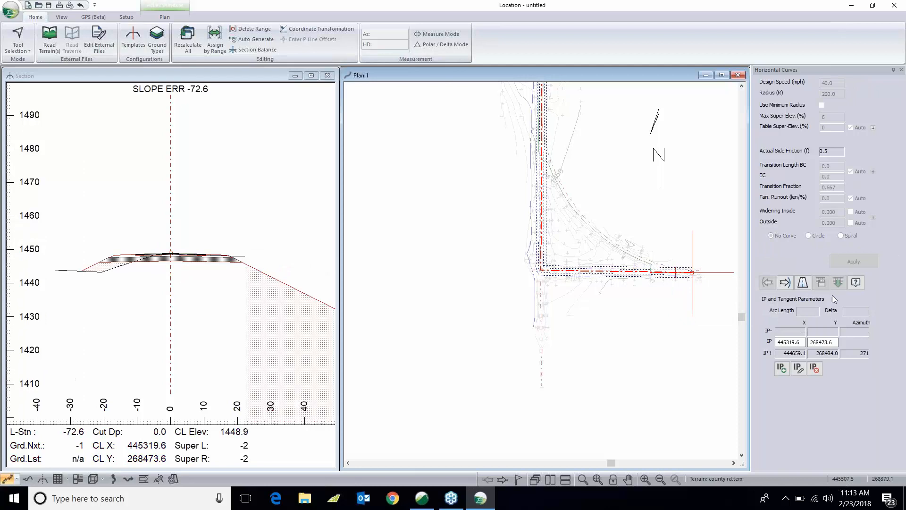
left_click(792, 283)
left_click(808, 235)
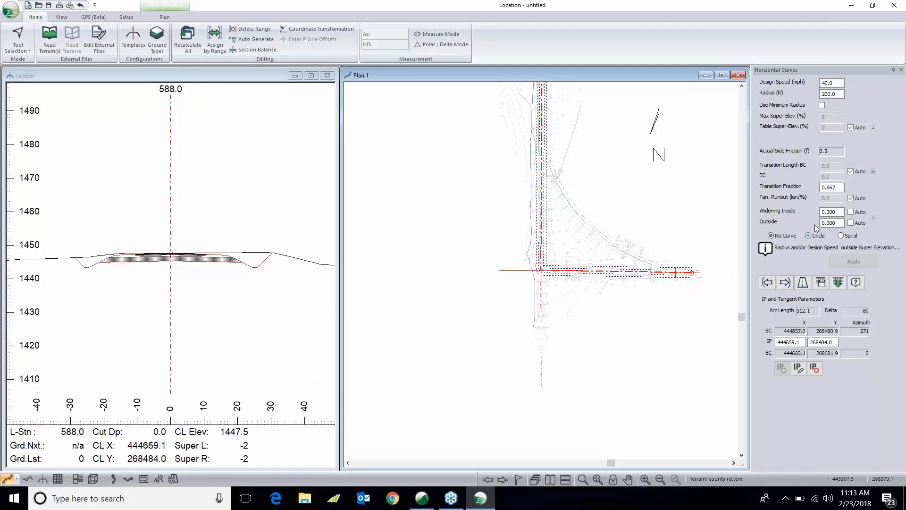
left_click(821, 105)
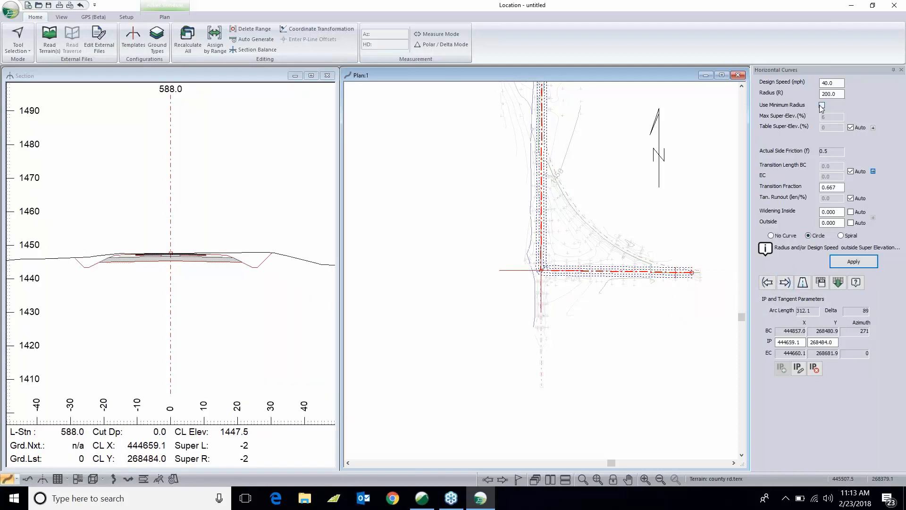
left_click(853, 263)
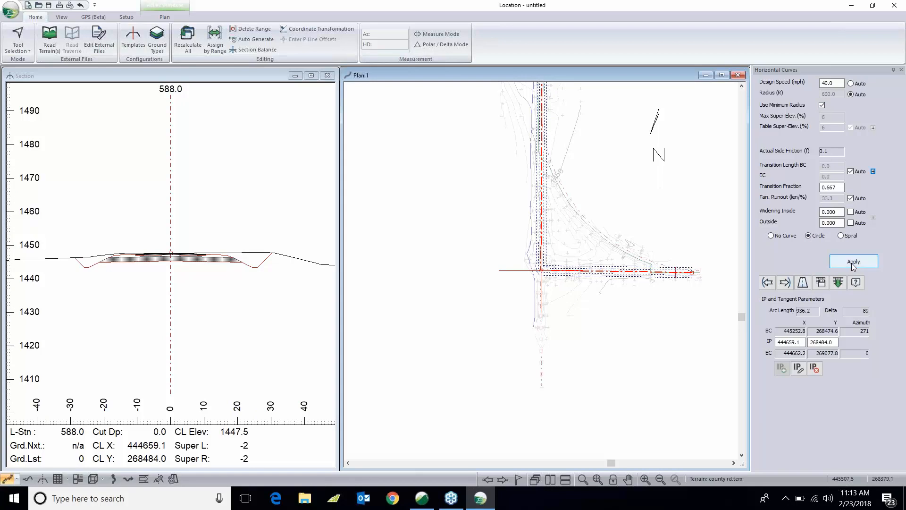
- Reset the corner curve to the default and reapply it with Use Minimum Radius
left_click(838, 283)
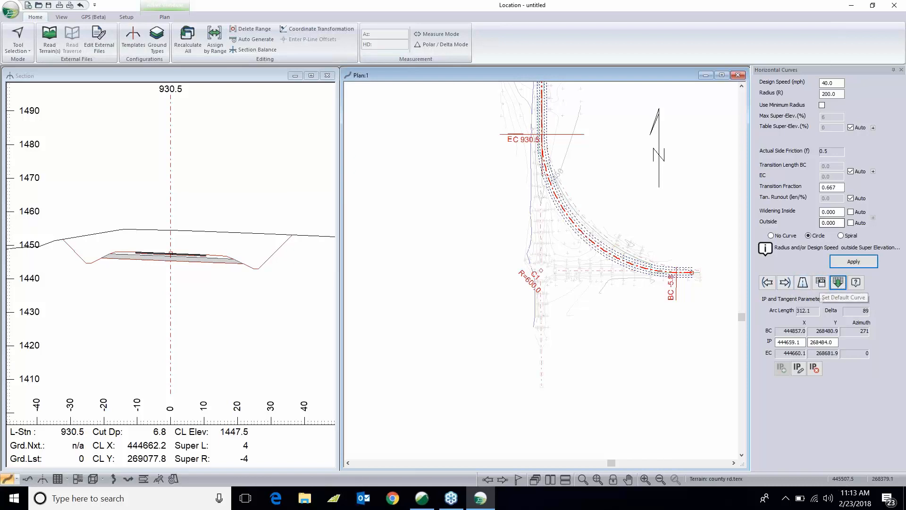
left_click(822, 106)
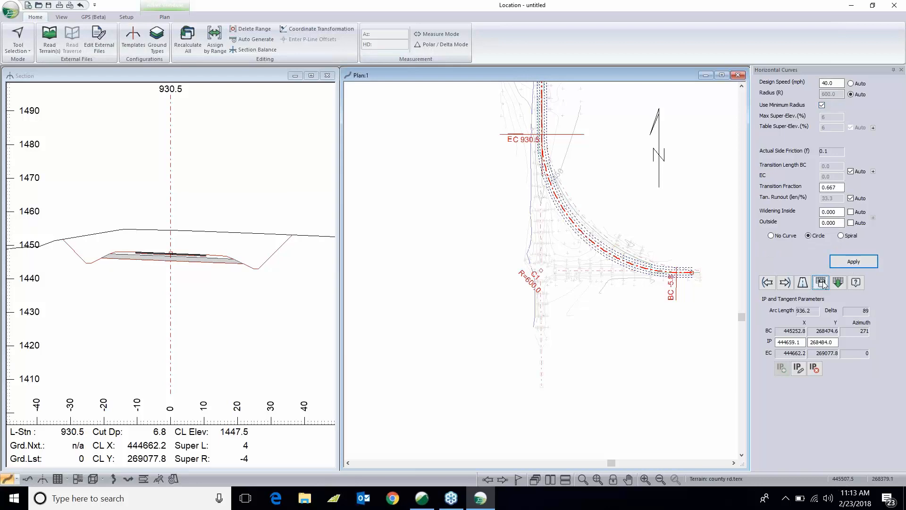
left_click(848, 261)
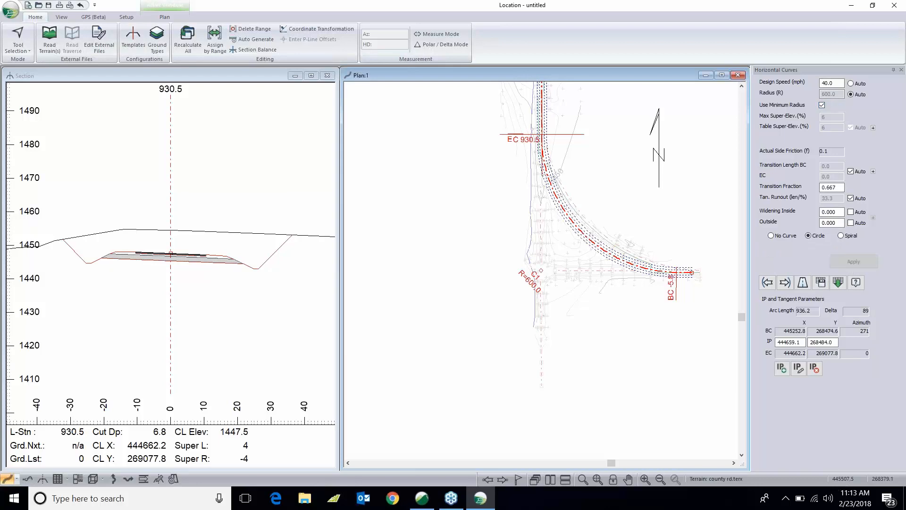
- Move to the next IP to the north and apply a default circular curve there
left_click(785, 283)
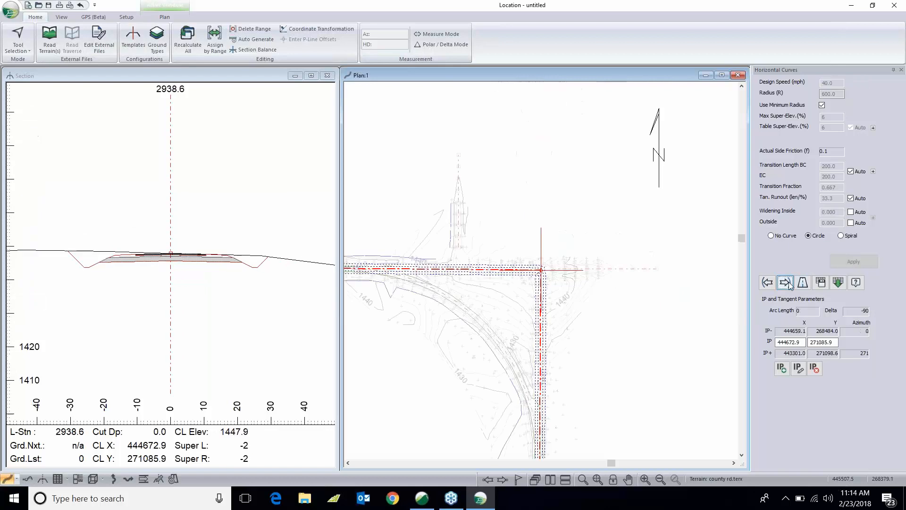
left_click(838, 283)
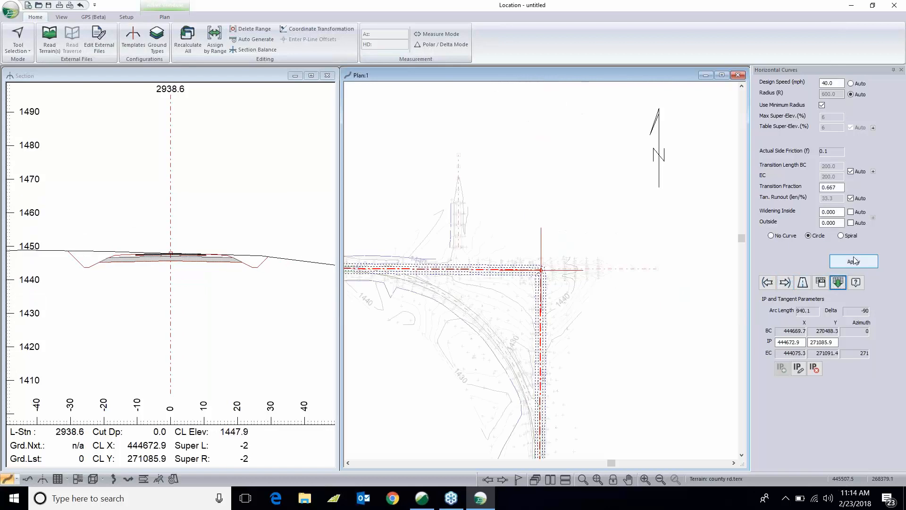
left_click(853, 261)
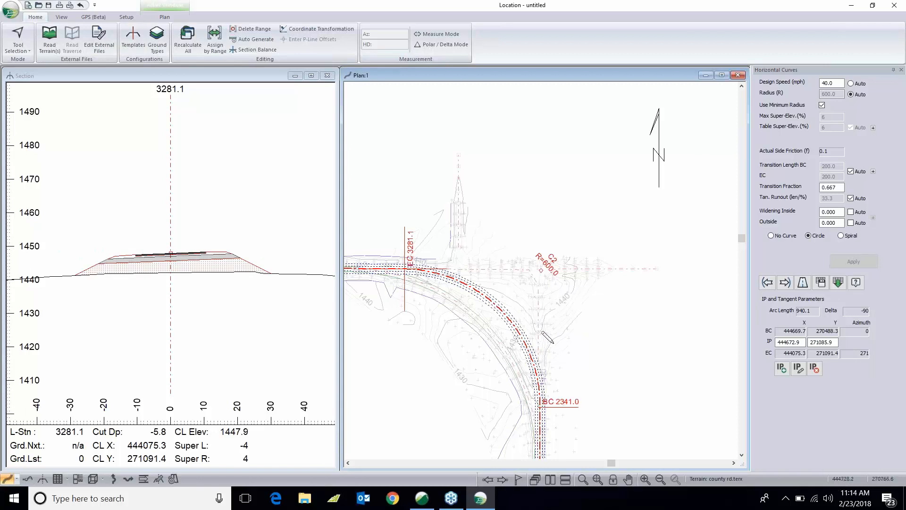
mouse_move(540, 332)
mouse_move(390, 268)
left_click(184, 87)
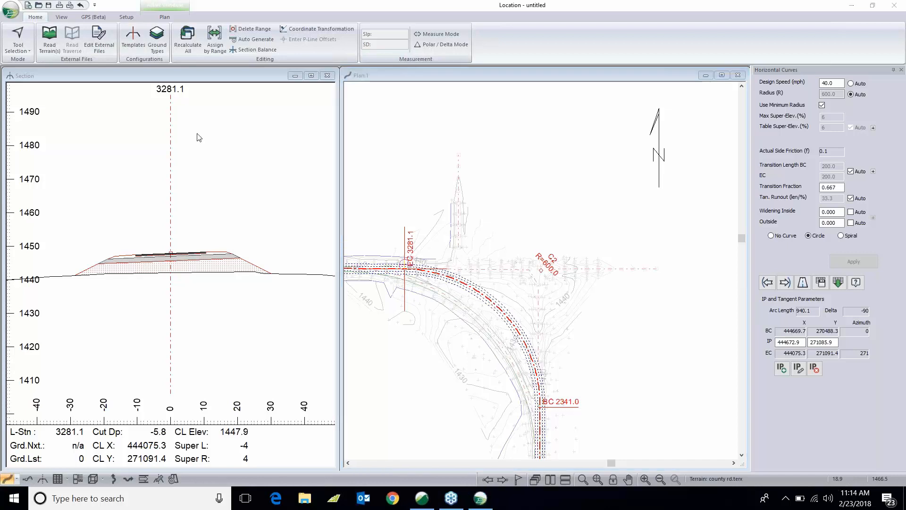
middle_click_drag(486, 315, 532, 308)
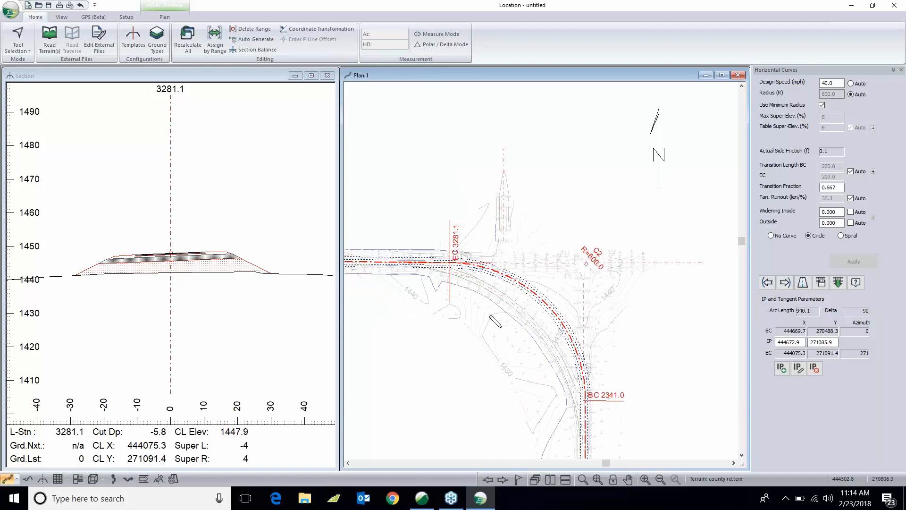
middle_click_drag(497, 296, 507, 298)
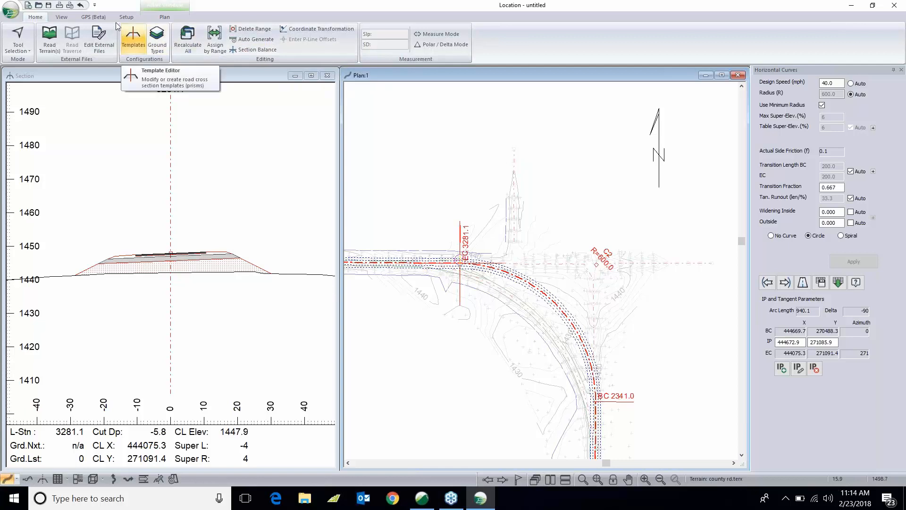
- Switch the workspace layout to training Profile.dlt
left_click(63, 18)
left_click(383, 28)
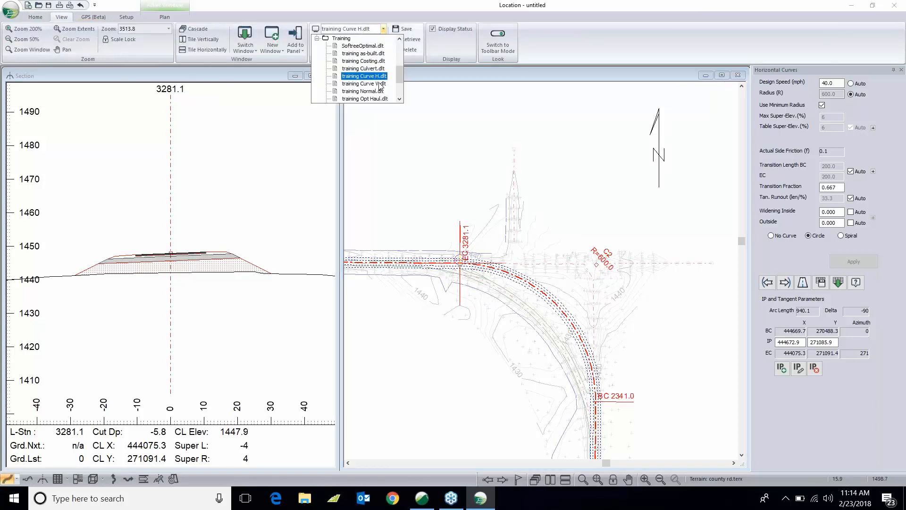
left_click_drag(400, 75, 400, 82)
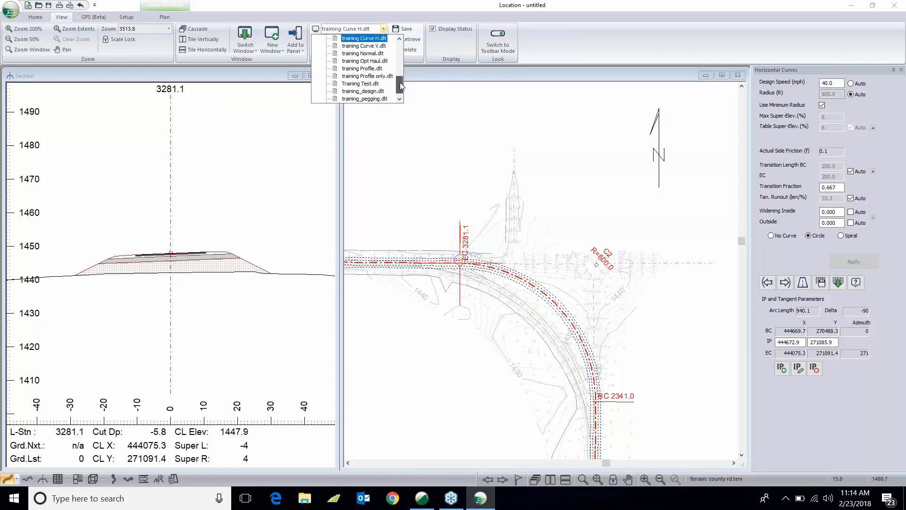
left_click(368, 69)
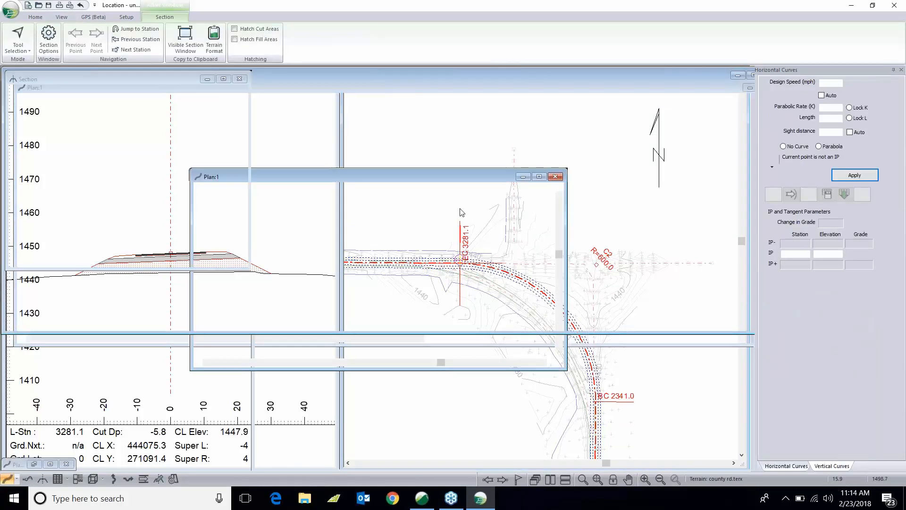
left_click_drag(568, 194, 547, 191)
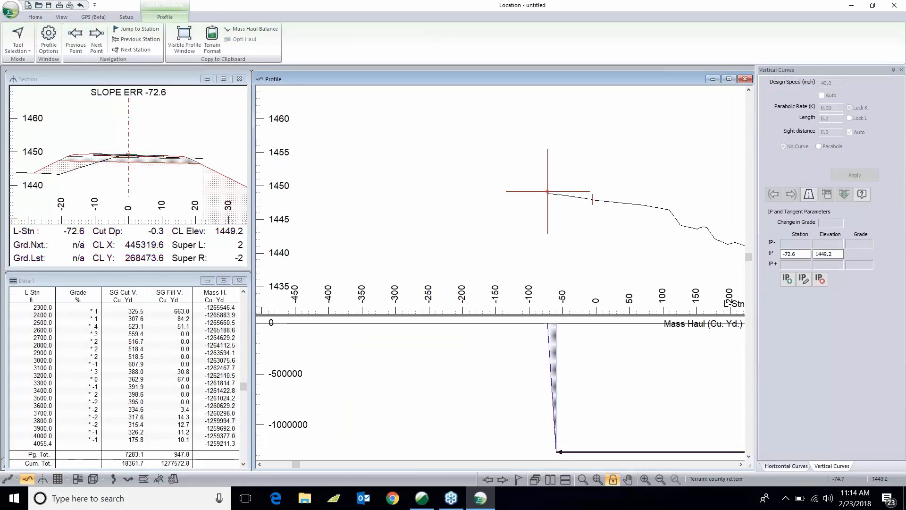
- Turn on Extend ground in the Location Setup alignment options
middle_click_drag(616, 231, 489, 212)
scroll(489, 213, "down", 2)
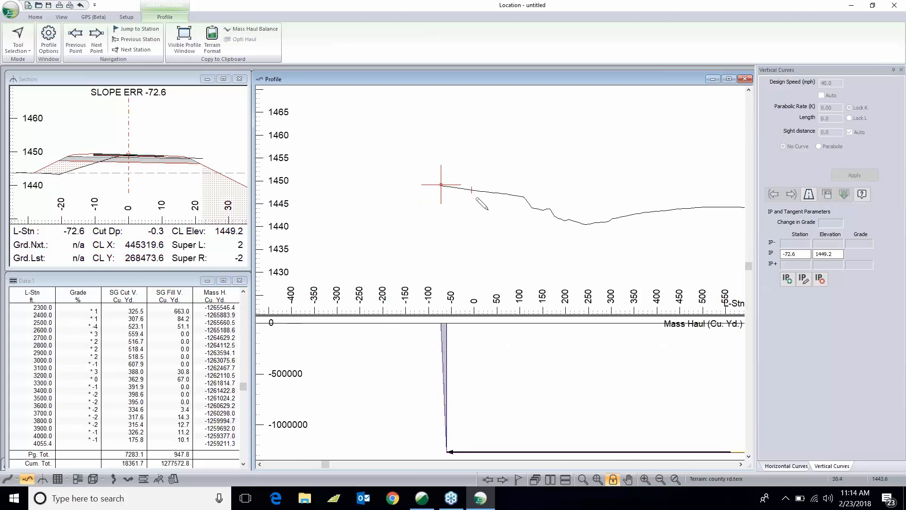
mouse_move(492, 207)
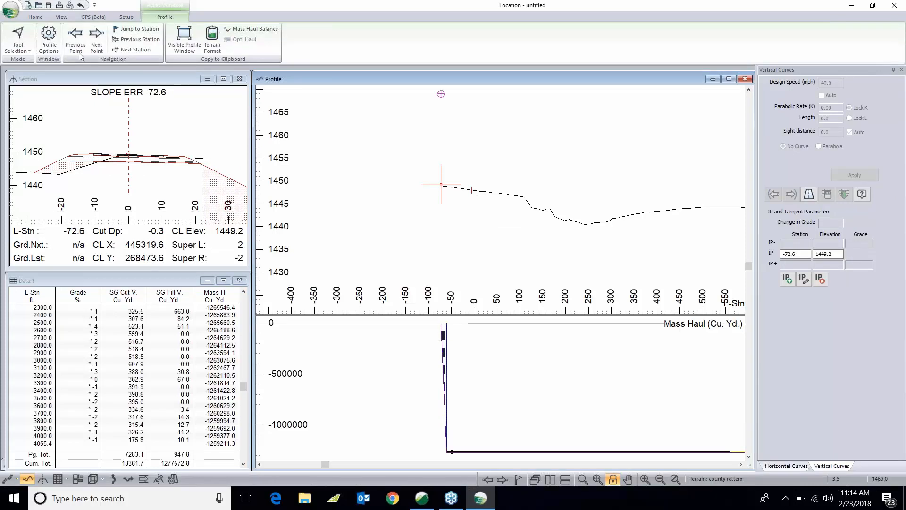
left_click(126, 17)
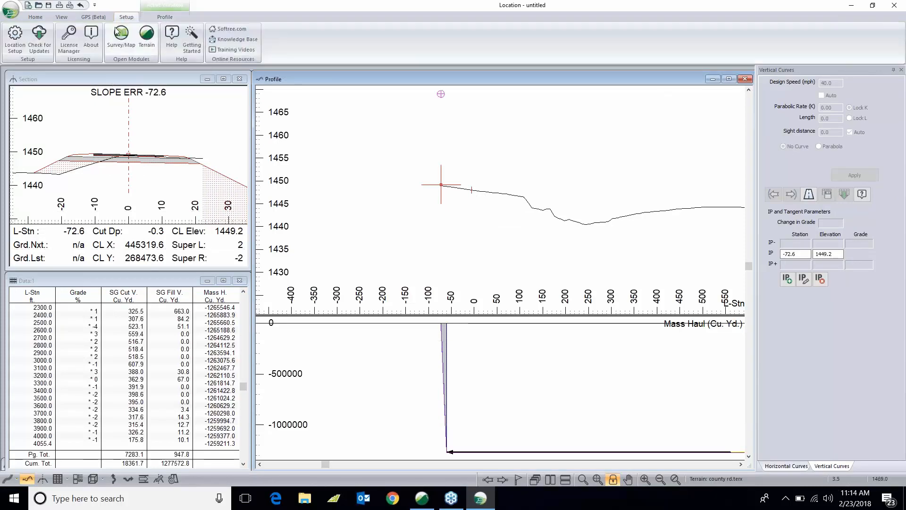
left_click(15, 38)
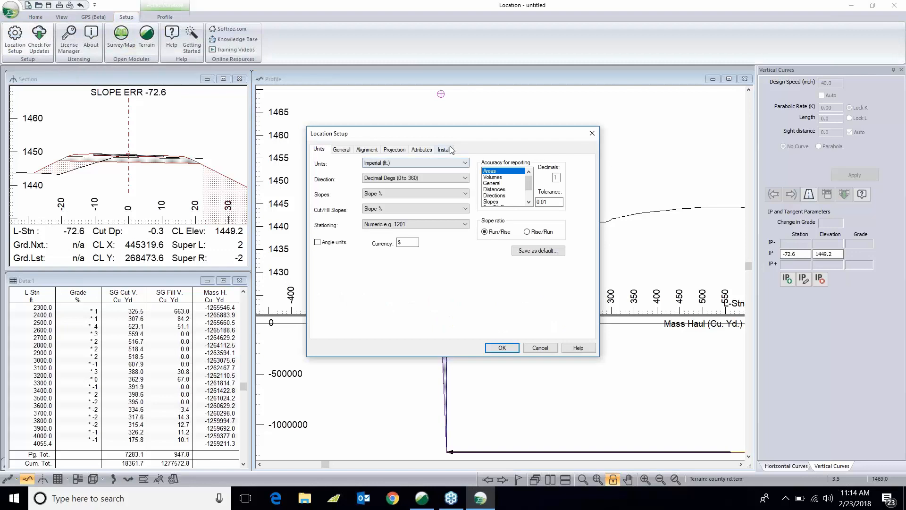
left_click_drag(464, 141, 707, 156)
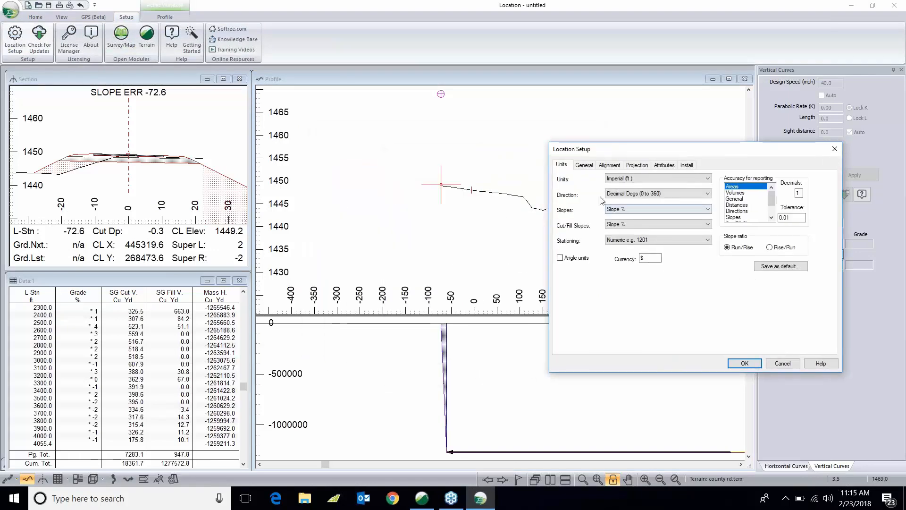
left_click(610, 165)
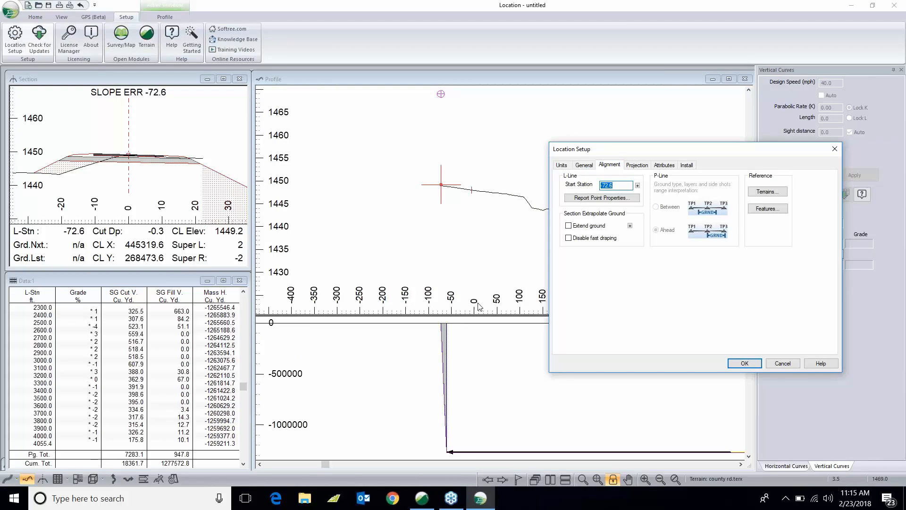
left_click(574, 228)
left_click(741, 365)
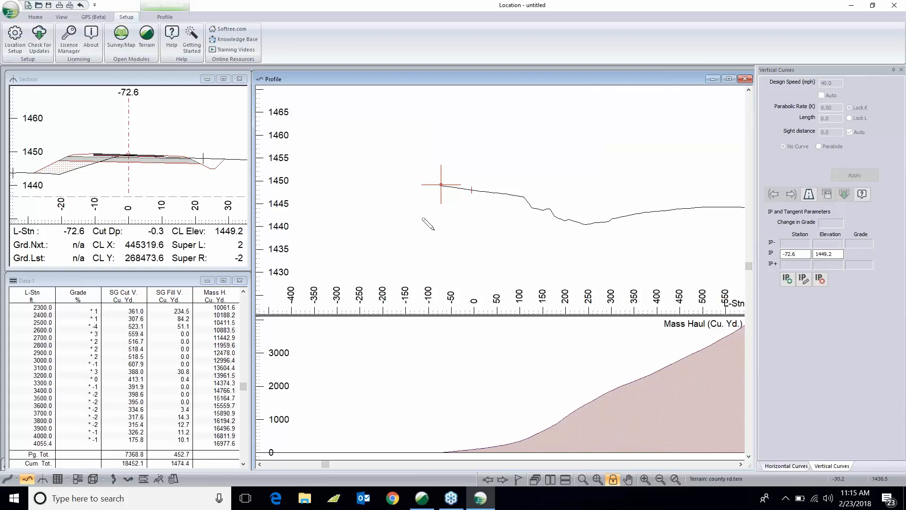
- Set the L-Line start station to 0 in Location Setup
left_click(15, 40)
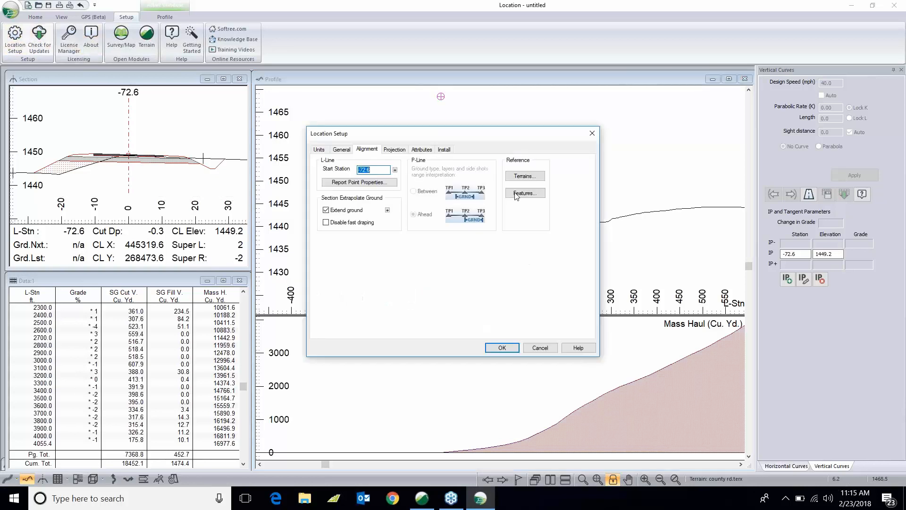
left_click_drag(422, 137, 582, 162)
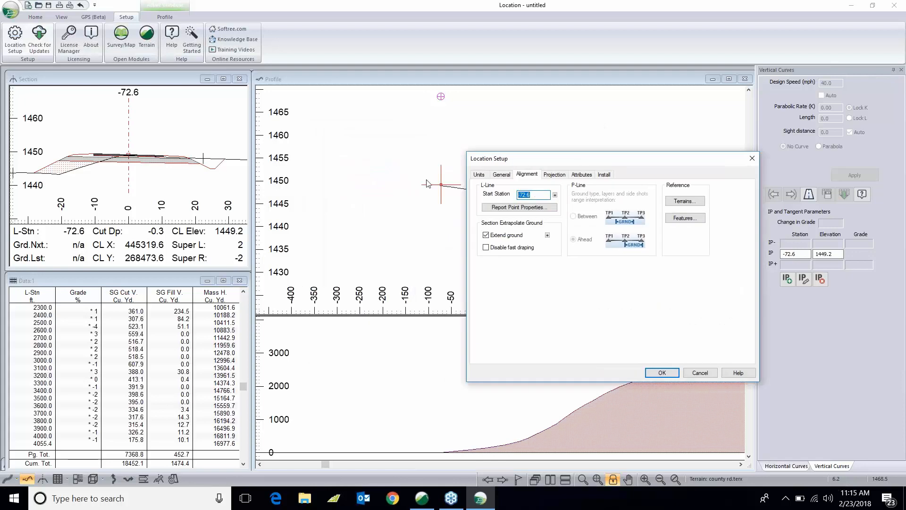
type("0")
left_click(662, 373)
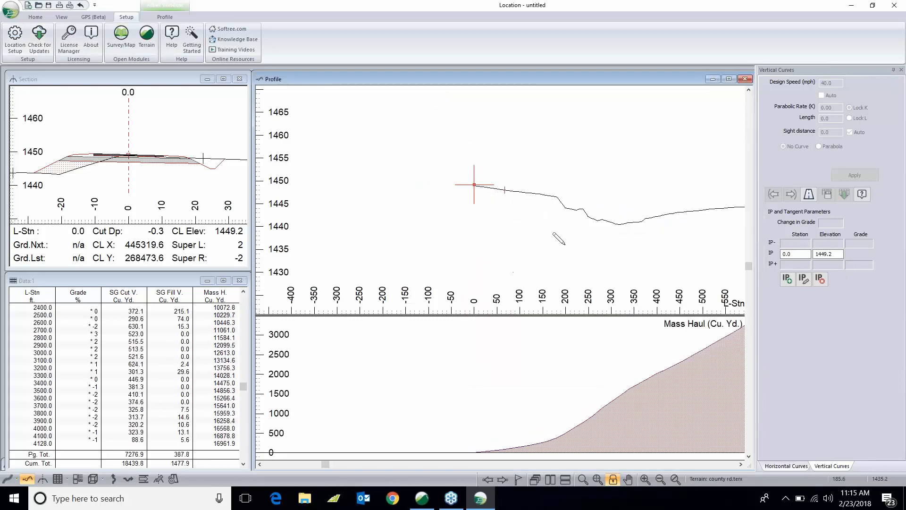
- Add a vertical IP on the profile at about station 330, elevation 1443.6
left_click_drag(531, 236, 384, 197)
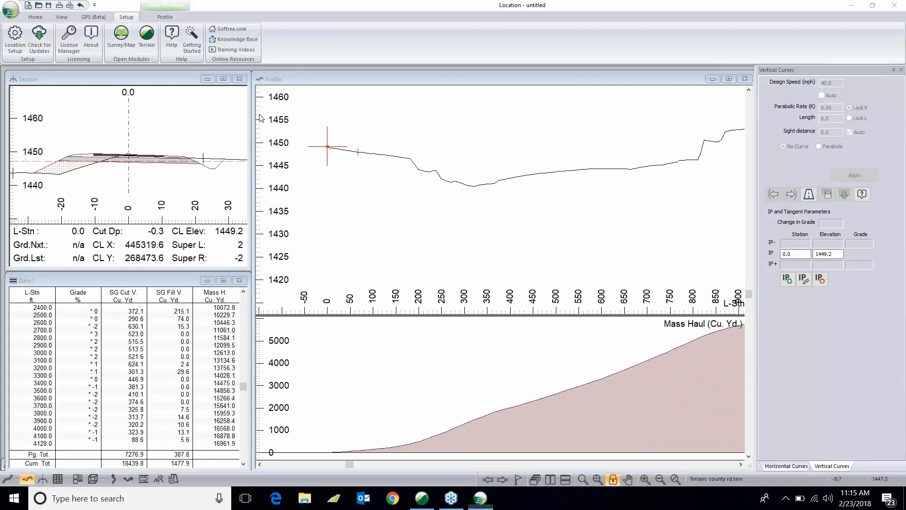
left_click(414, 157)
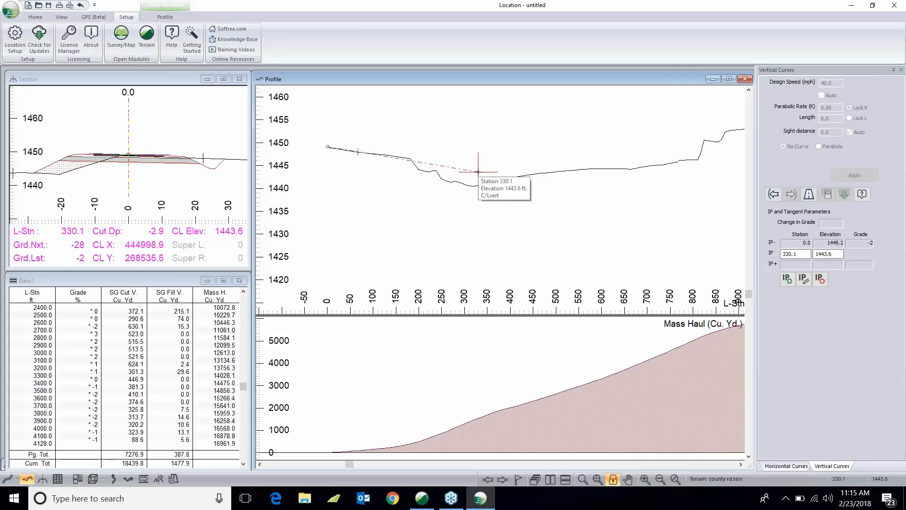
left_click(478, 172)
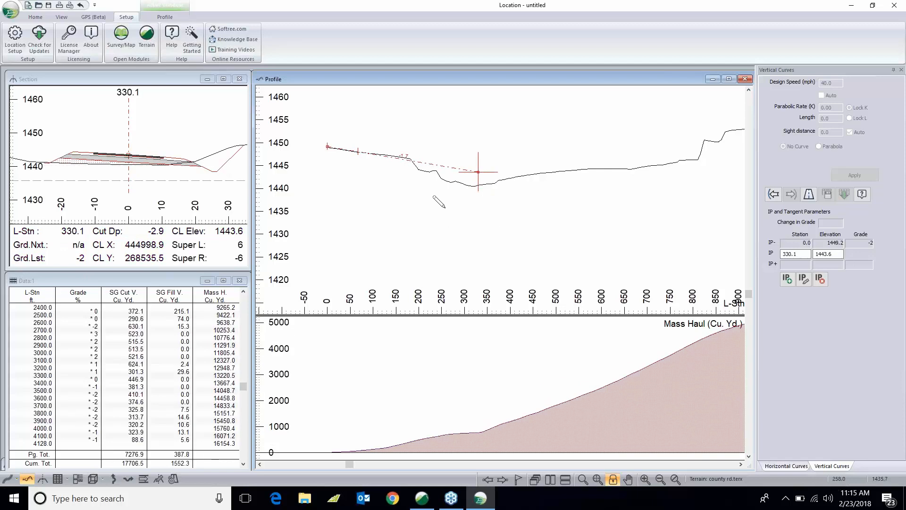
- Drag the vertical IP up to about station 340, elevation 1460.3
middle_click_drag(395, 165, 415, 204)
scroll(415, 204, "up", 2)
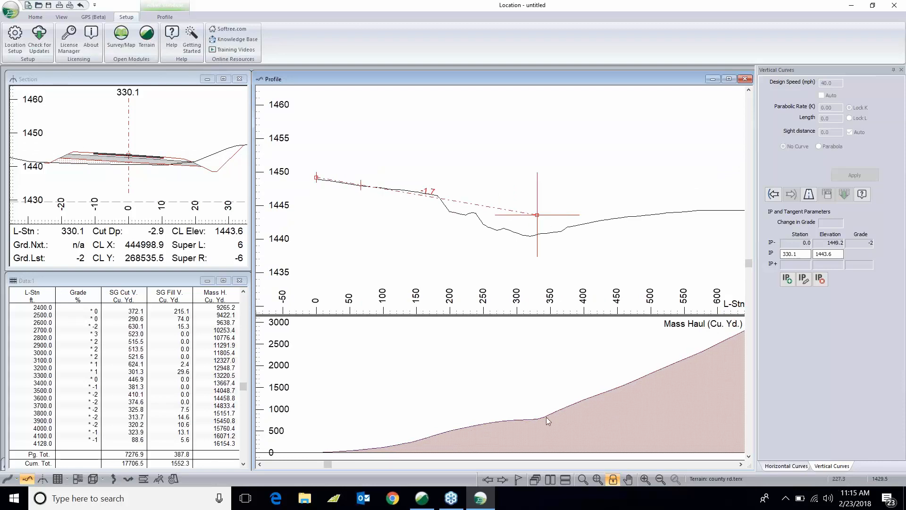
mouse_move(452, 429)
left_click_drag(536, 215, 537, 188)
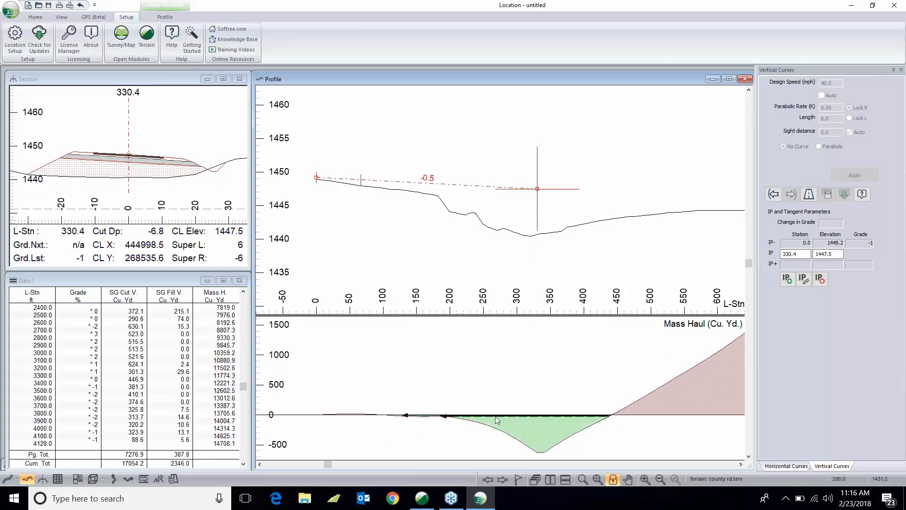
mouse_move(511, 427)
left_click(538, 189)
left_click_drag(538, 189, 544, 103)
middle_click_drag(523, 133, 500, 214)
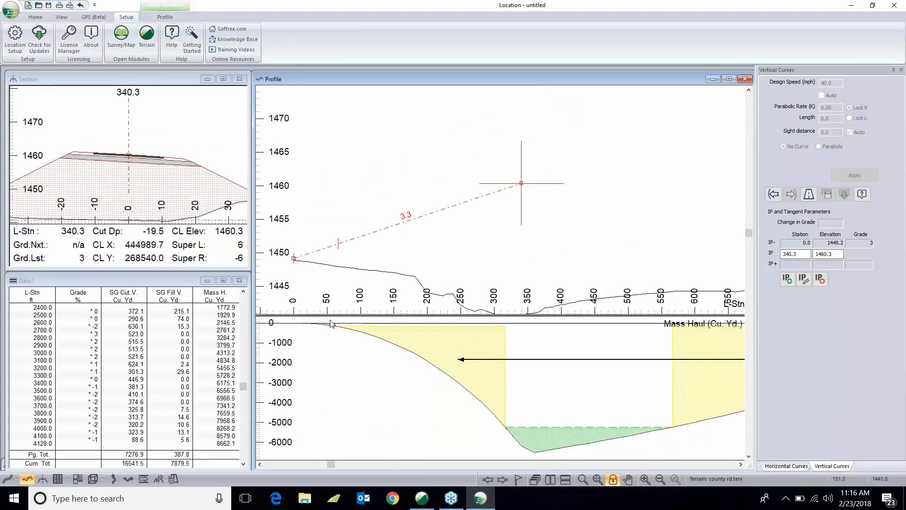
- Change the free haul and overhaul distances in the mass haul graphic options
double_click(543, 354)
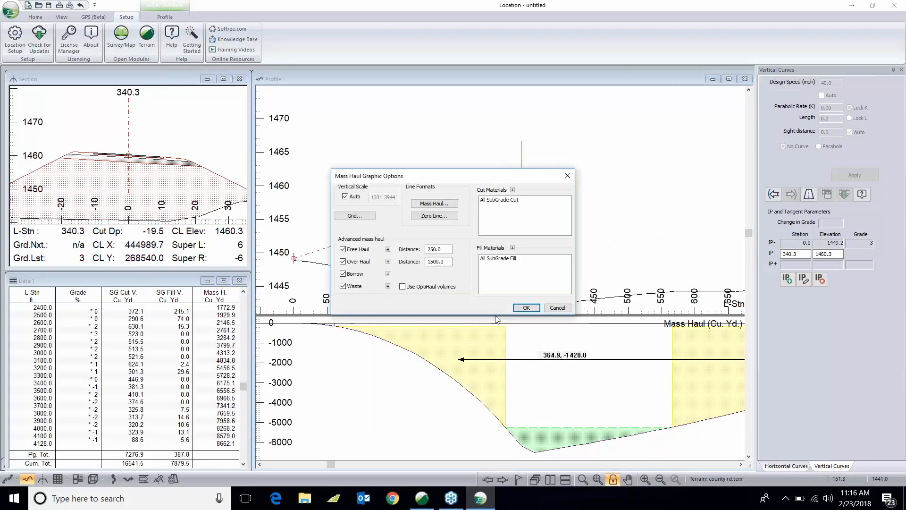
left_click(388, 248)
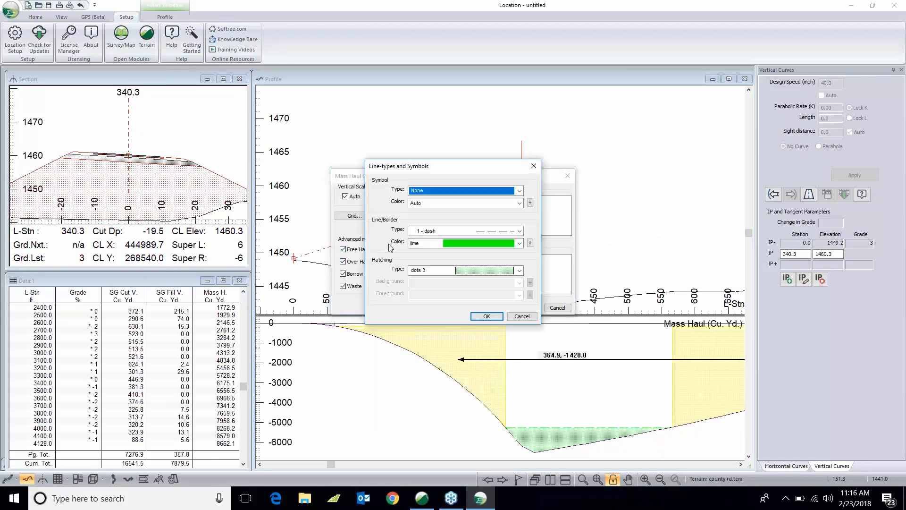
left_click(521, 315)
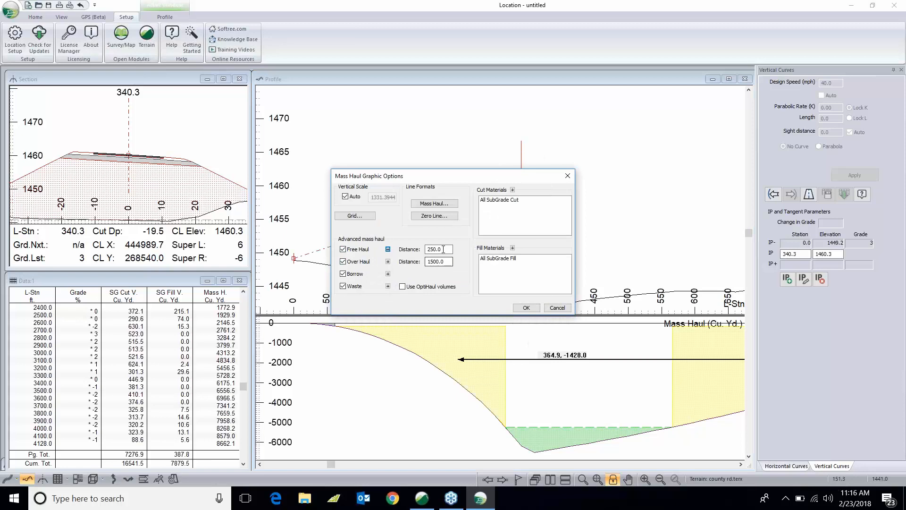
type("300")
key("Tab")
type("3")
left_click(522, 308)
- Move the vertical IP to about station 324.5, elevation 1447.0
left_click_drag(521, 183, 511, 272)
middle_click_drag(581, 300, 507, 269)
scroll(507, 268, "down", 1)
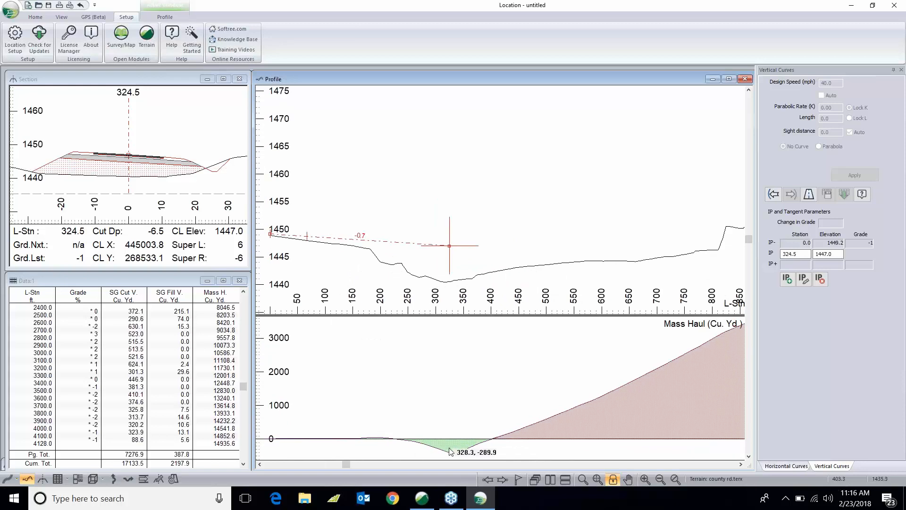
- Add vertical IPs at about station 795, elevation 1449.7 and station 1049, elevation 1458.6
middle_click_drag(464, 258, 401, 250)
scroll(402, 251, "down", 1)
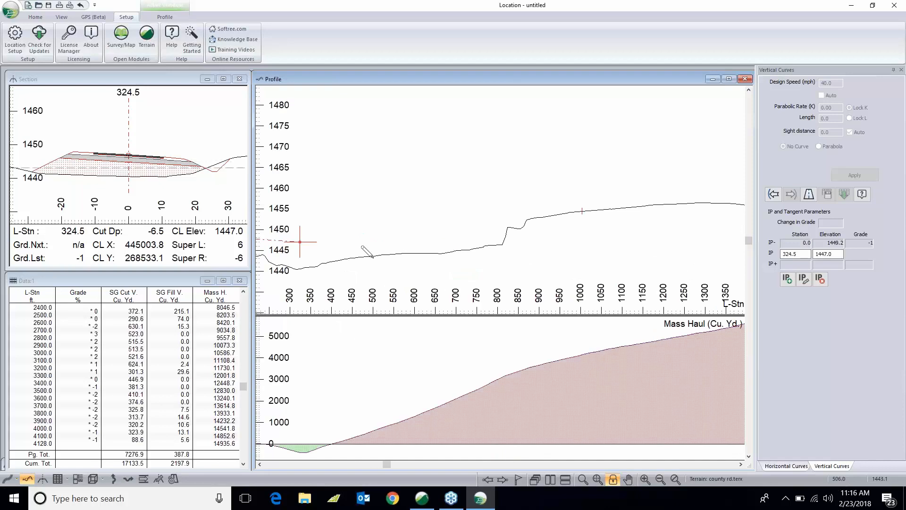
left_click_drag(376, 255, 495, 231)
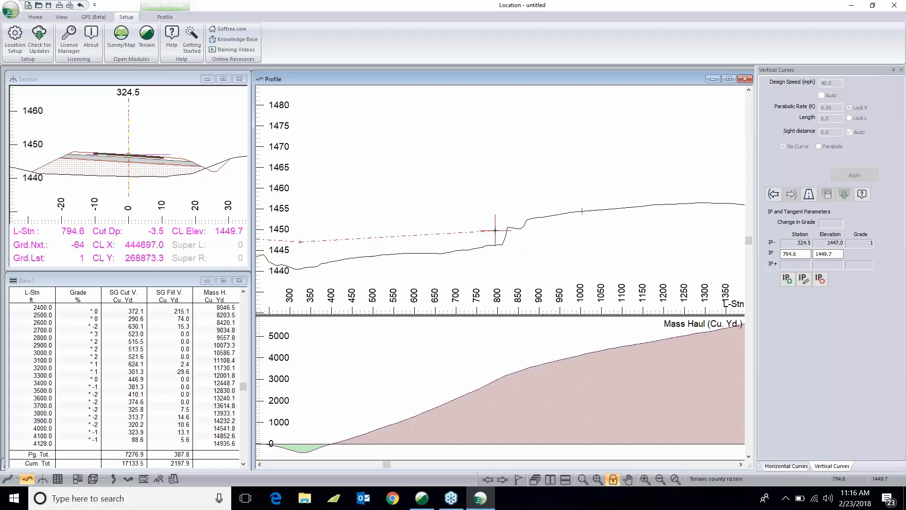
middle_click_drag(487, 258, 418, 257)
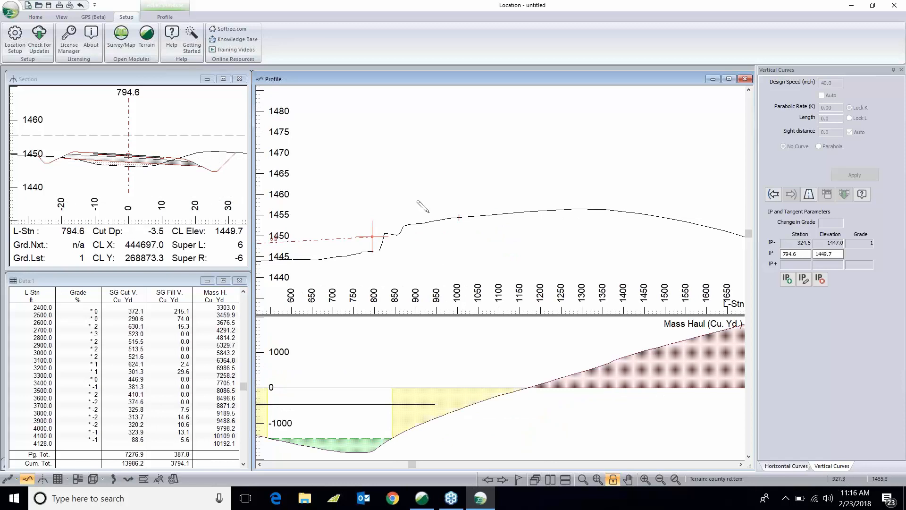
left_click_drag(435, 213, 477, 198)
- Add vertical IPs at about station 1508, elevation 1458.8 and station 2226, elevation 1435.5
middle_click_drag(477, 196, 343, 249)
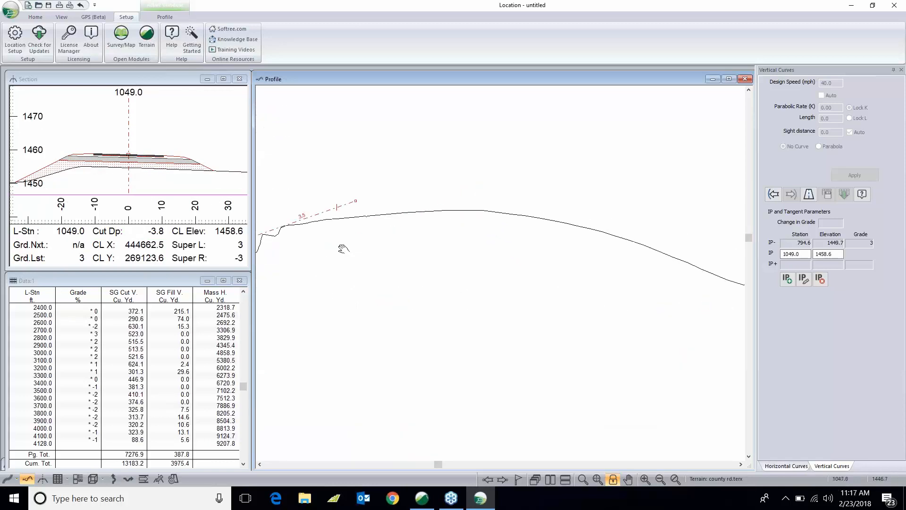
left_click_drag(387, 184, 485, 192)
middle_click_drag(486, 192, 356, 239)
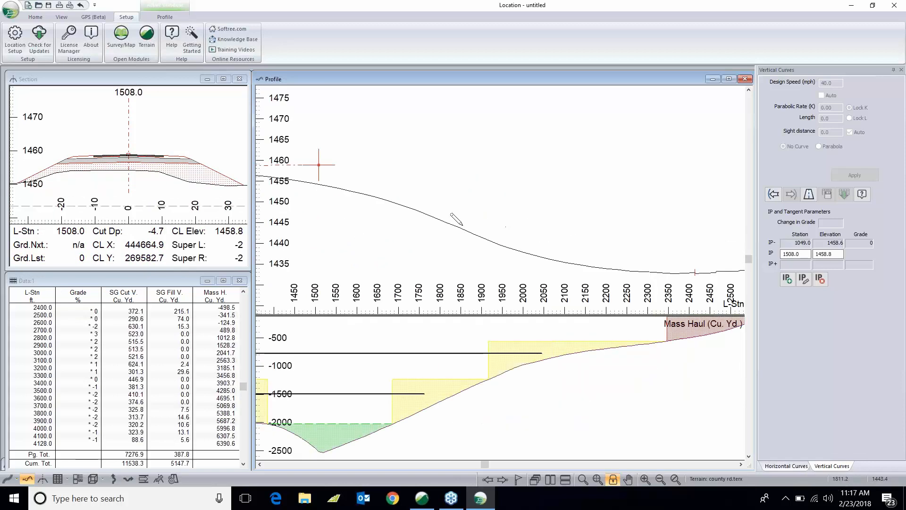
left_click_drag(479, 209, 617, 261)
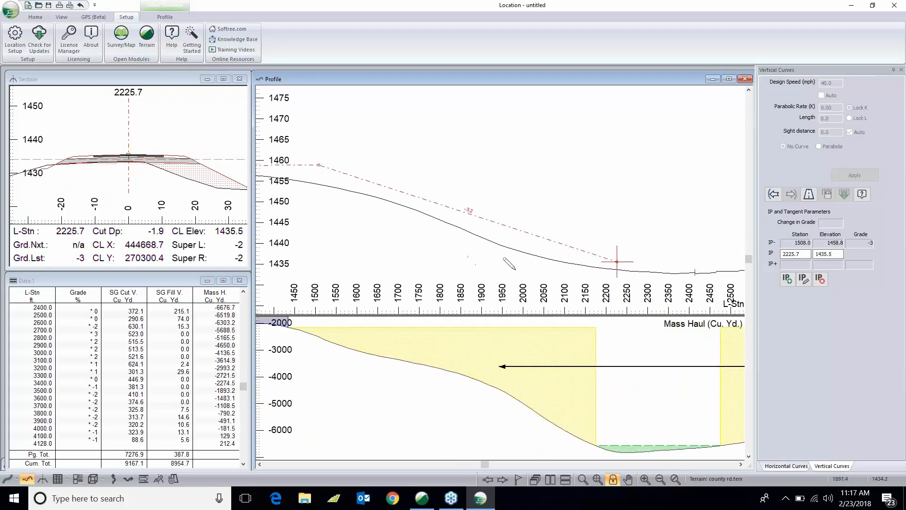
- Add a vertical IP at about station 2698, elevation 1437.5
middle_click_drag(543, 272, 397, 237)
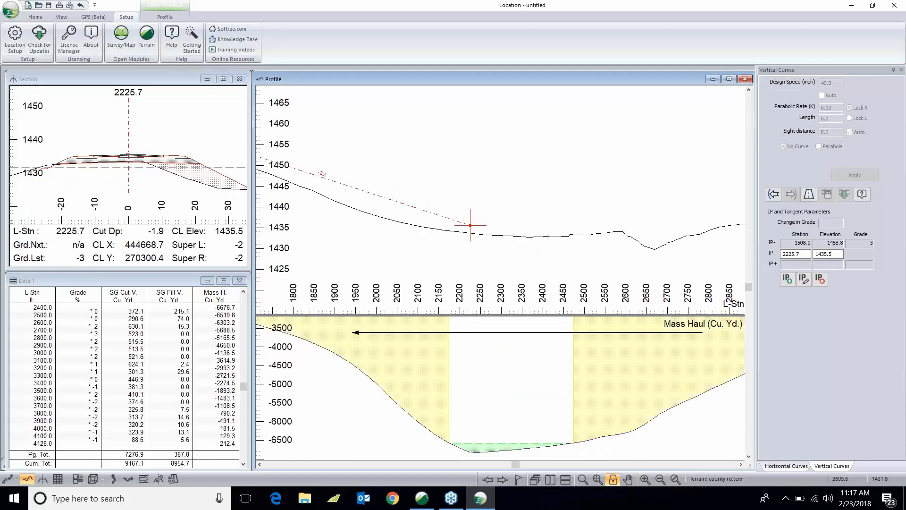
middle_click_drag(629, 240, 412, 236)
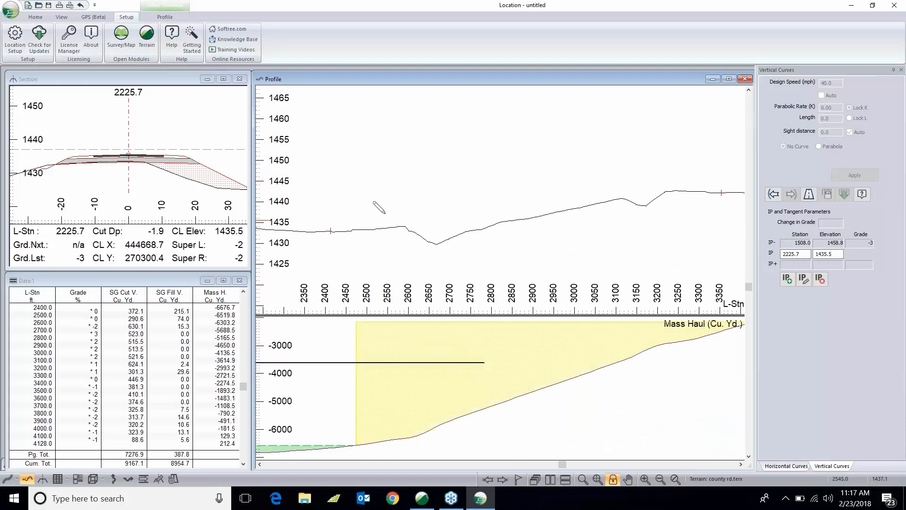
left_click(449, 211)
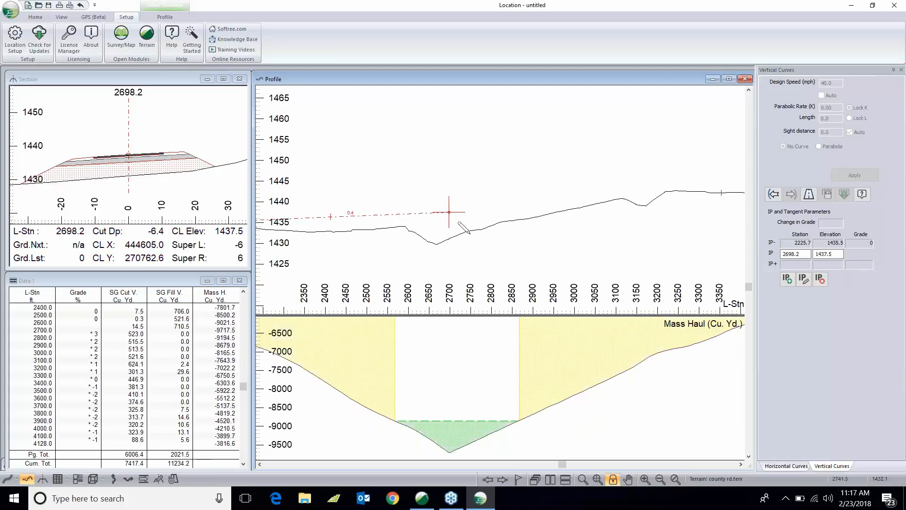
middle_click_drag(447, 235, 357, 255)
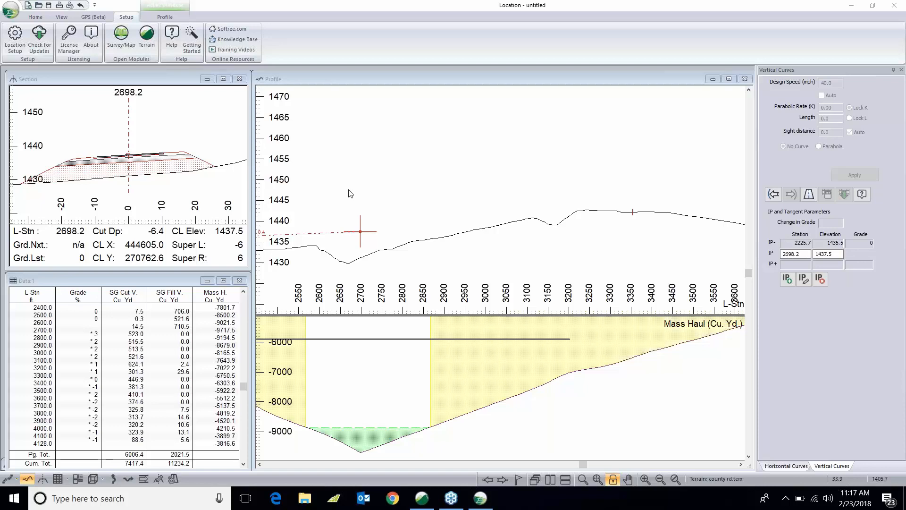
- Switch to Terrain and select the efl1-0 breakline feature beside the alignment in the plan
left_click(480, 506)
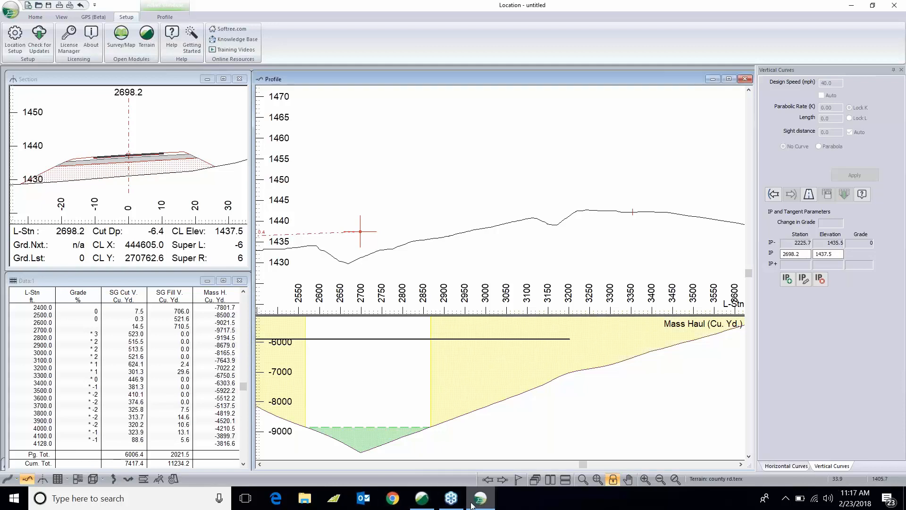
left_click(422, 498)
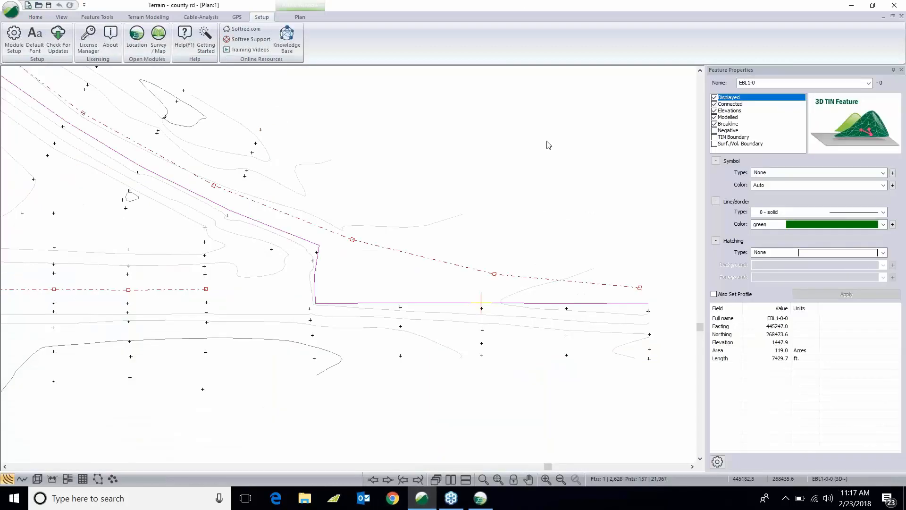
middle_click_drag(367, 251, 661, 275)
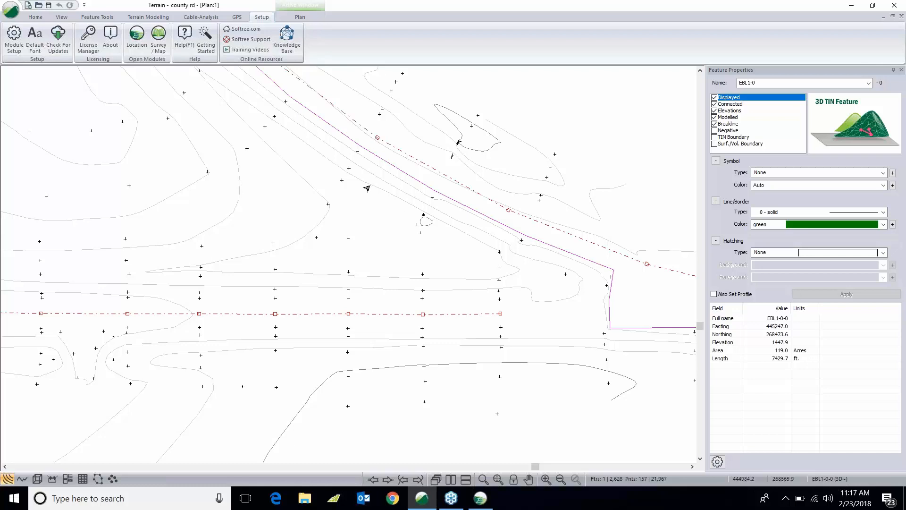
middle_click_drag(395, 213, 602, 402)
middle_click_drag(305, 142, 497, 430)
left_click(489, 238)
middle_click_drag(395, 245, 512, 364)
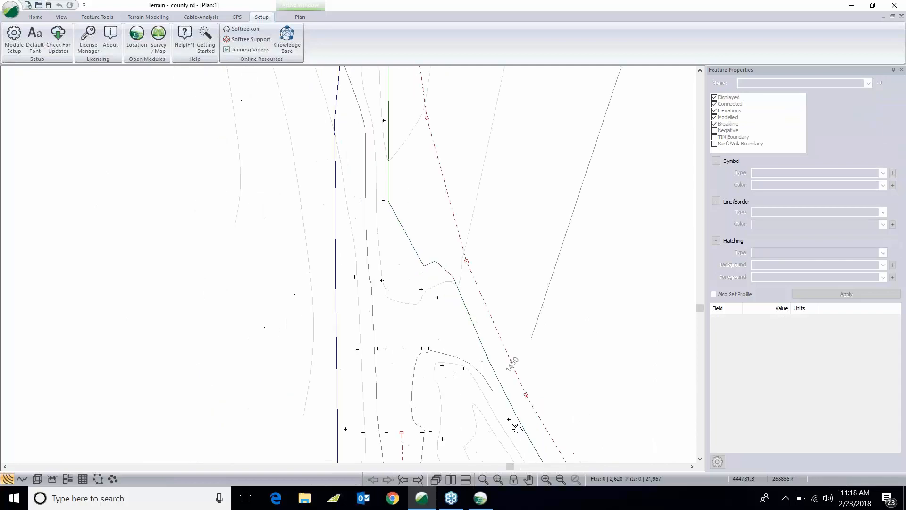
middle_click_drag(377, 170, 445, 318)
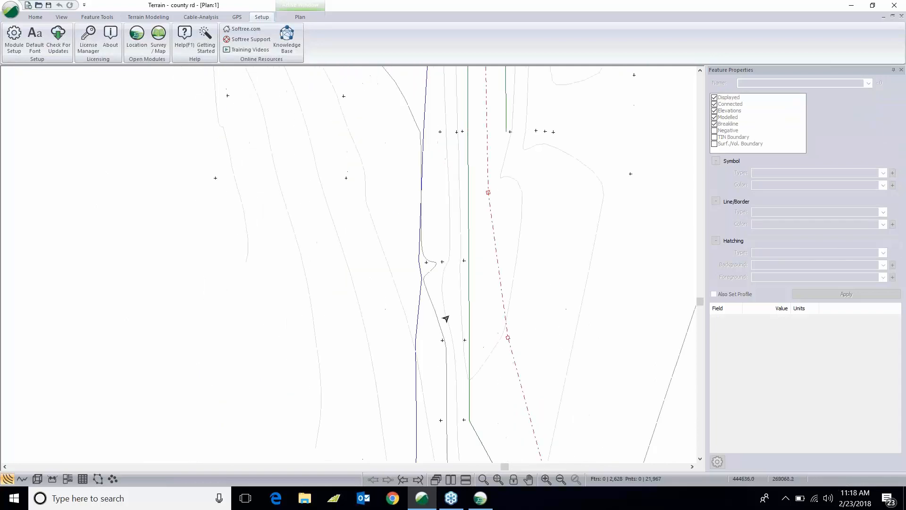
left_click(425, 168)
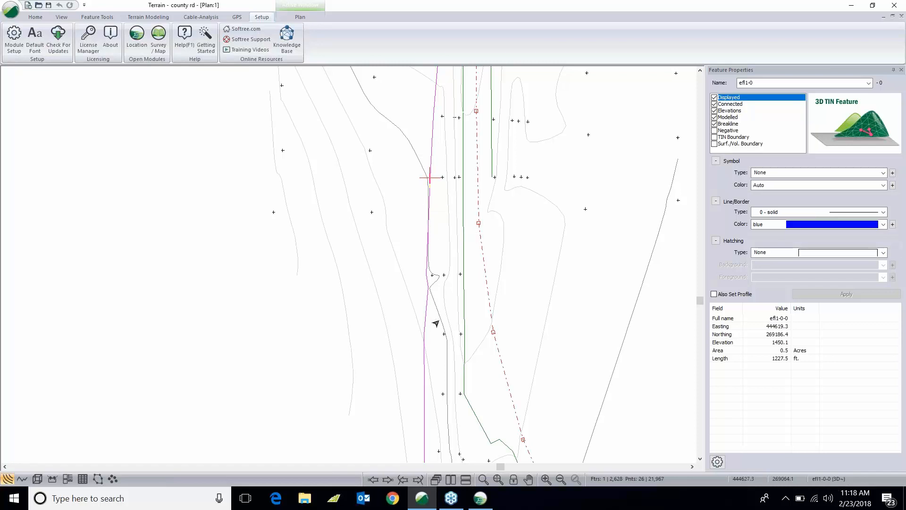
middle_click_drag(435, 324, 477, 198)
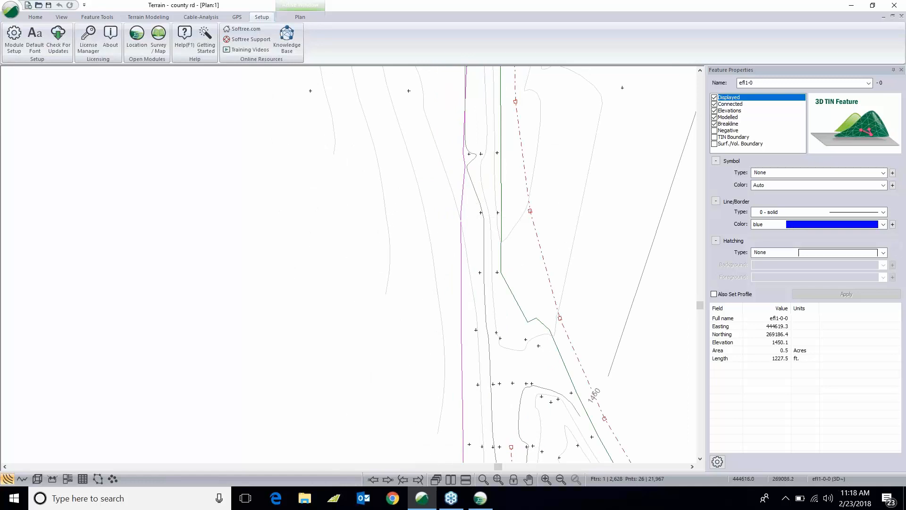
- Open the import options of the New county rd format in Terrain Setup
left_click(14, 32)
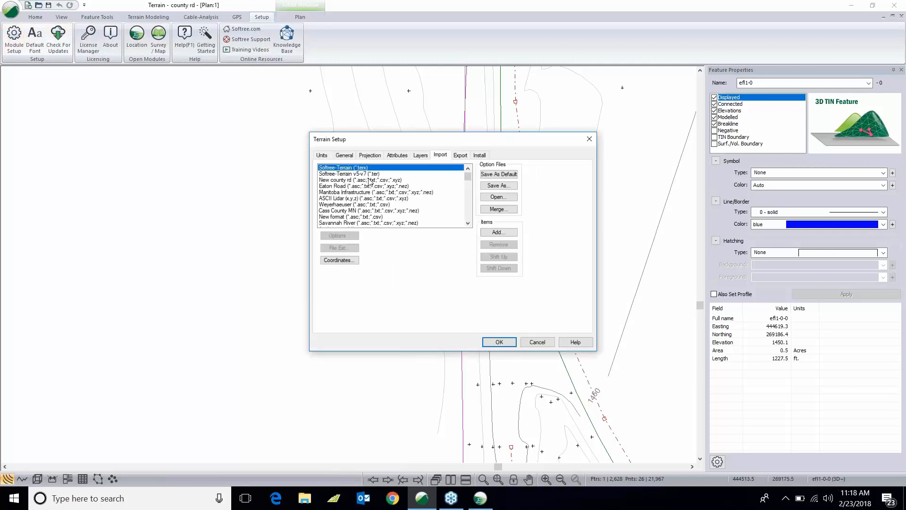
left_click(369, 179)
left_click(352, 236)
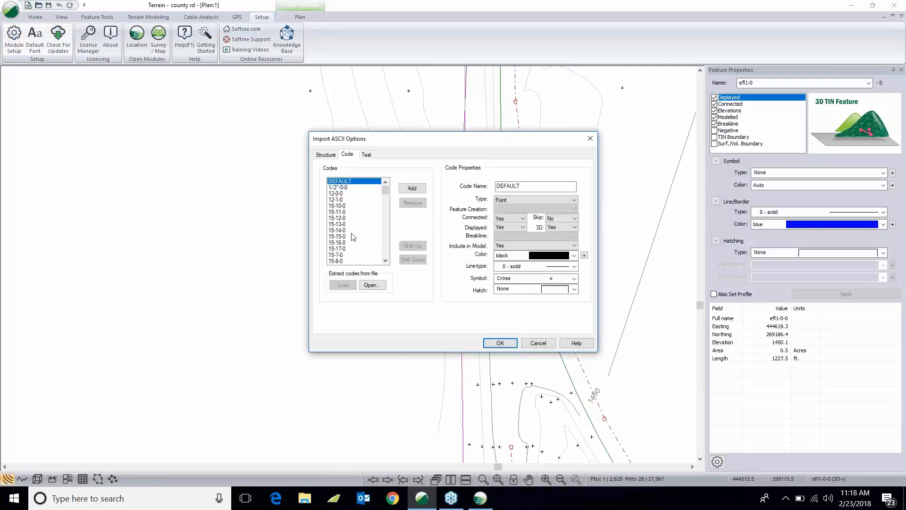
mouse_move(386, 189)
left_mouse_down()
mouse_move(386, 262)
mouse_move(386, 196)
left_mouse_up()
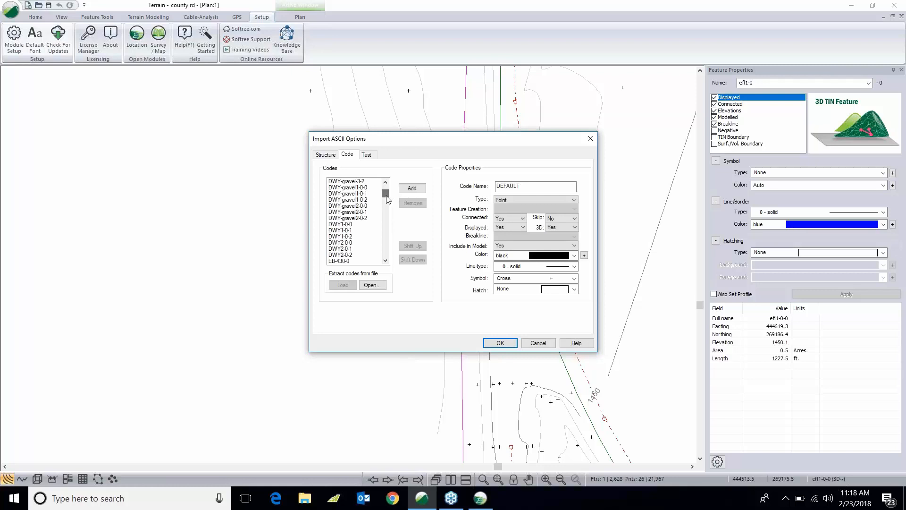
left_click(386, 261)
left_click(386, 261)
left_click(387, 261)
left_click(387, 261)
- Review the code properties of the EBL1*, efl-0 and efl2* feature codes without saving changes
left_click(336, 218)
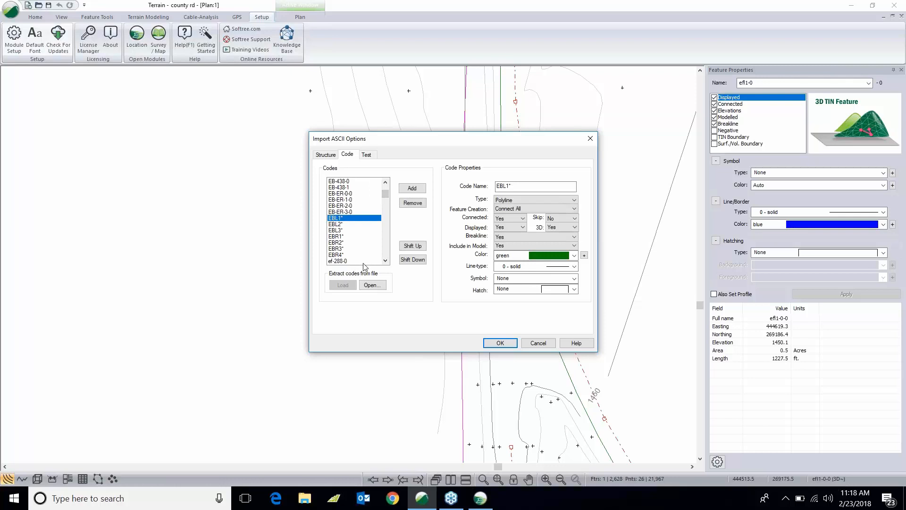
left_click(386, 261)
left_click(387, 261)
left_click(386, 260)
left_click(387, 261)
left_click(386, 261)
left_click(387, 260)
left_click(387, 260)
left_click(386, 261)
left_click(386, 261)
left_click(387, 261)
left_click(386, 260)
left_click(387, 261)
left_click(387, 261)
left_click(387, 261)
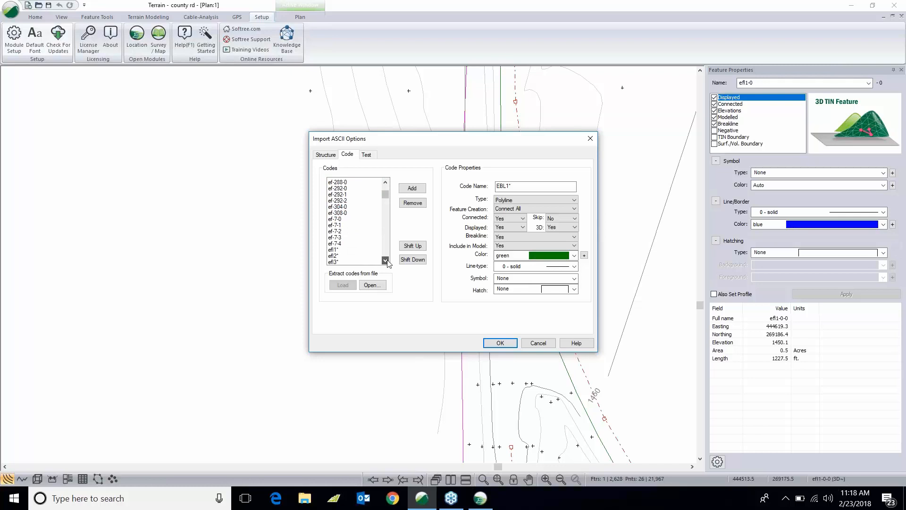
left_click(386, 260)
left_click(386, 260)
left_click(387, 260)
left_click(387, 261)
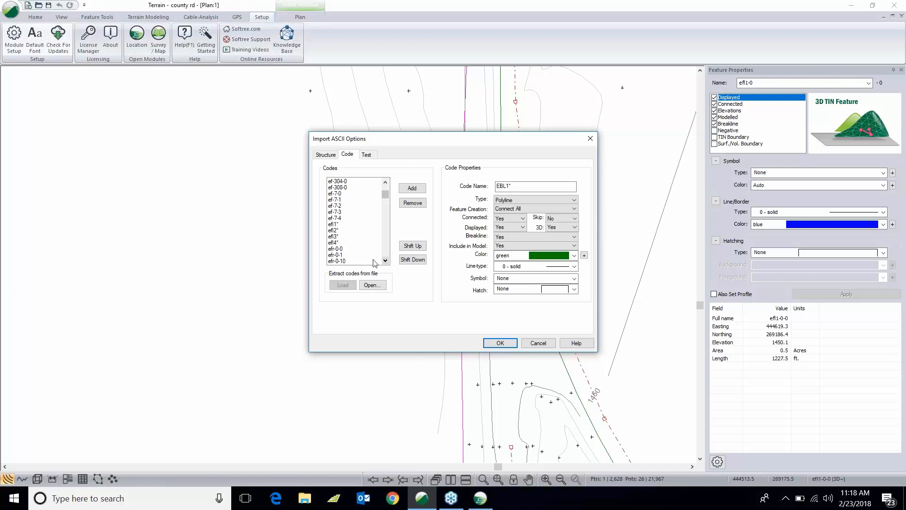
left_click(338, 249)
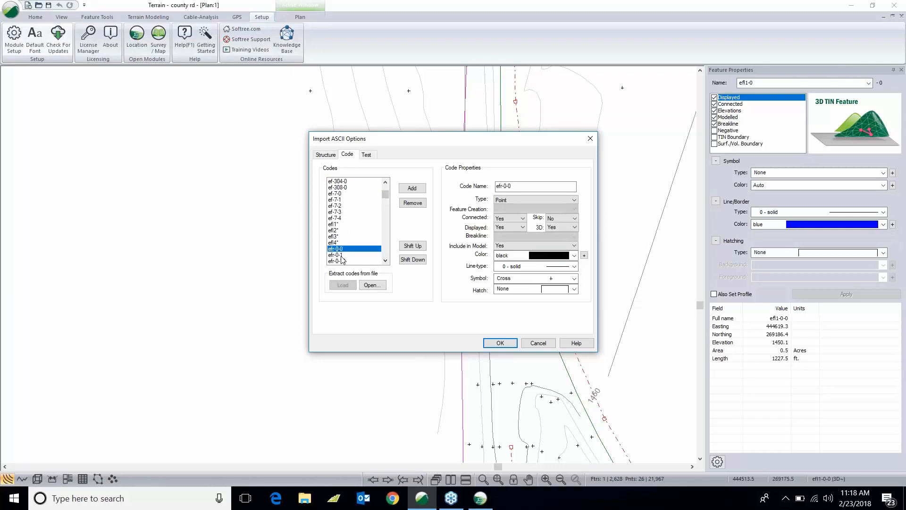
left_click(336, 255)
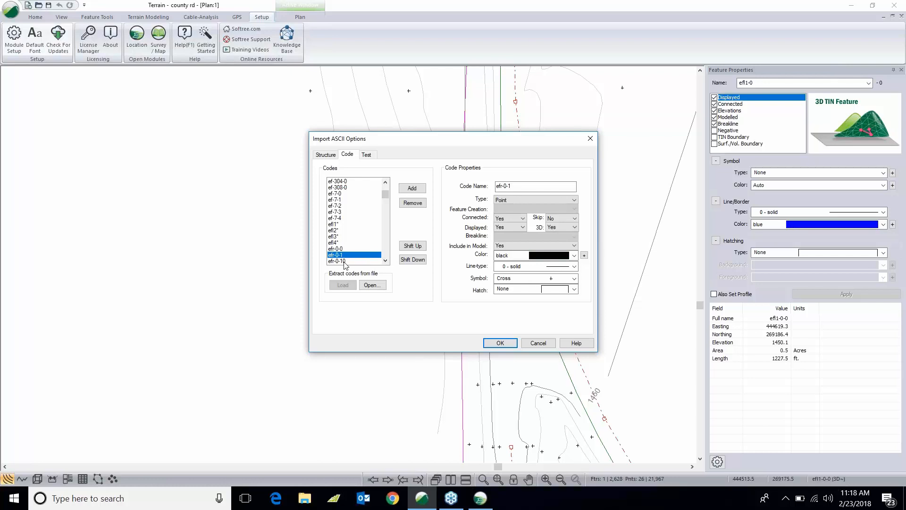
left_click(344, 262)
scroll(383, 264, "down", 4)
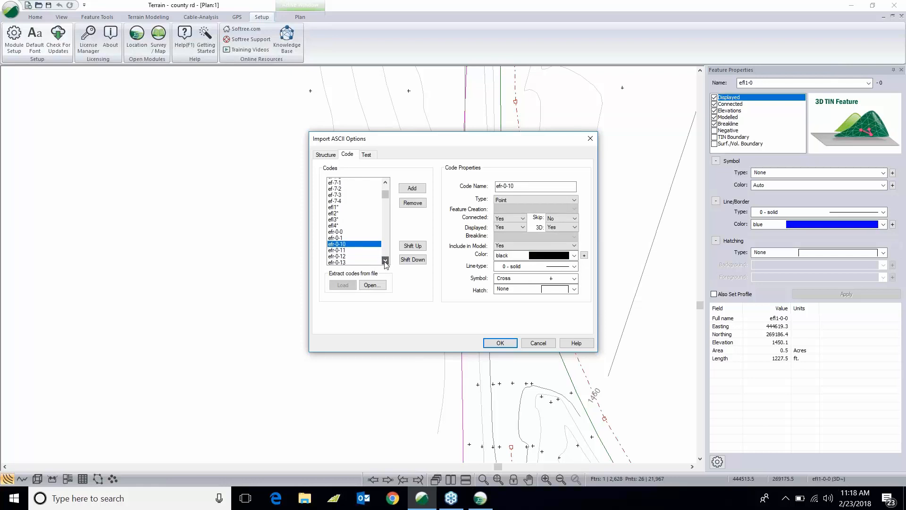
scroll(385, 262, "down", 2)
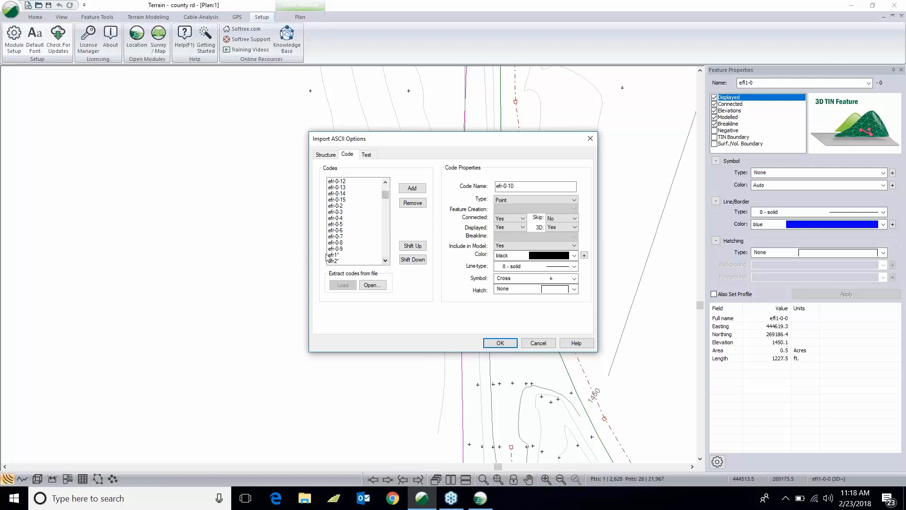
left_click(333, 255)
left_click(336, 261)
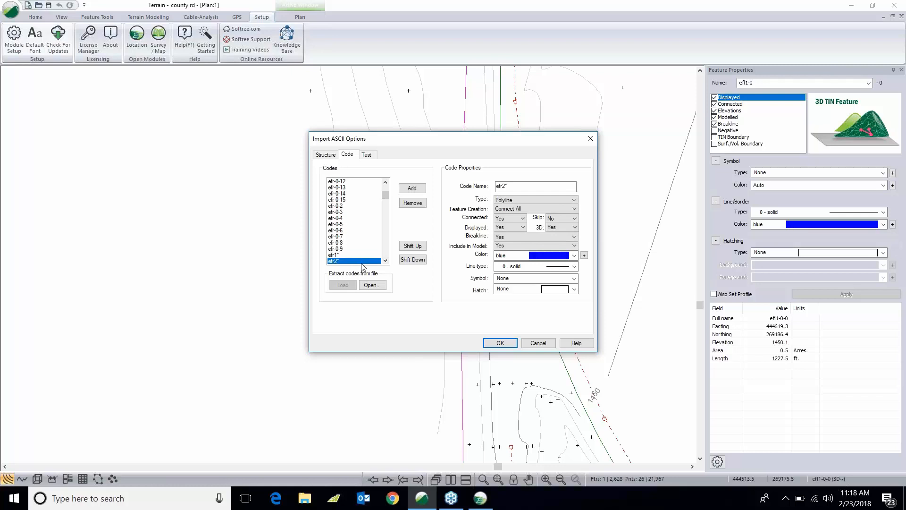
left_click(501, 343)
left_click(536, 342)
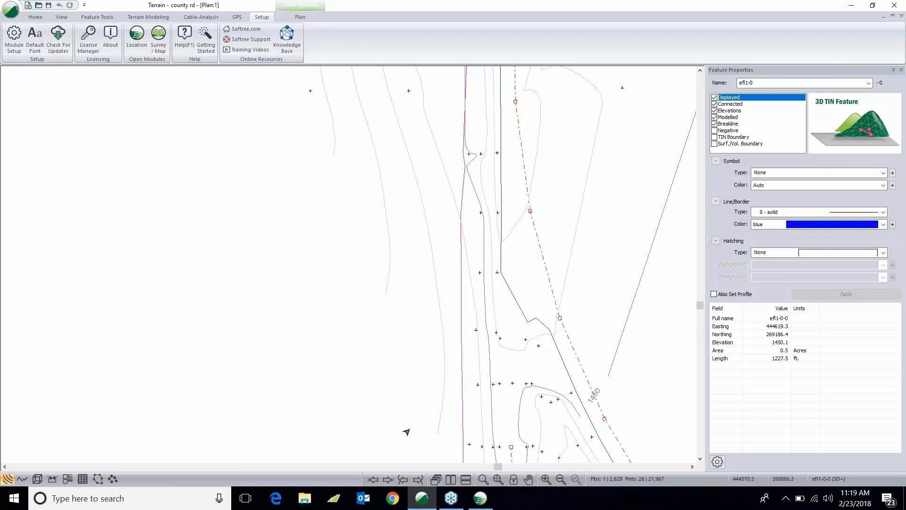
- Return to Location and view the profile and mass haul beyond station 2850
left_click(476, 493)
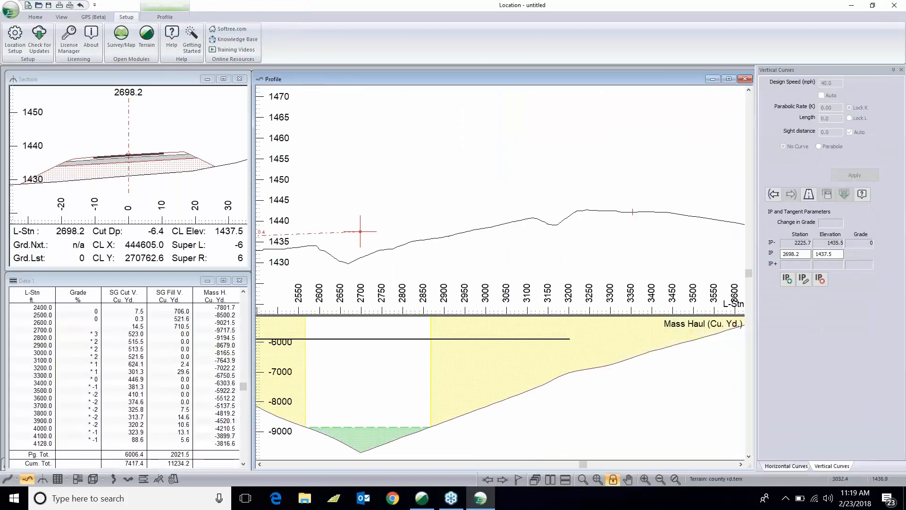
middle_click_drag(499, 233, 372, 237)
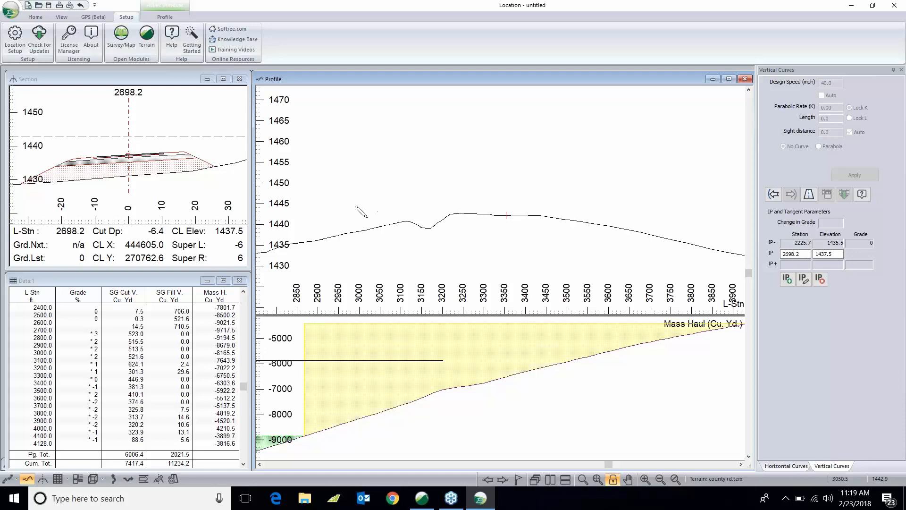
- Drag the grade IP near station 2697 down to about elevation 1435.3
scroll(367, 217, "down", 1)
middle_click_drag(318, 223, 422, 231)
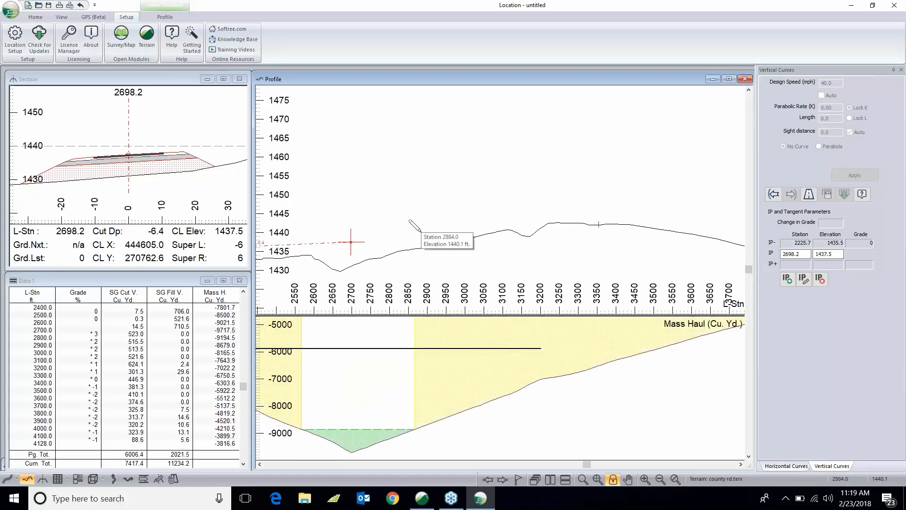
left_click_drag(351, 242, 350, 250)
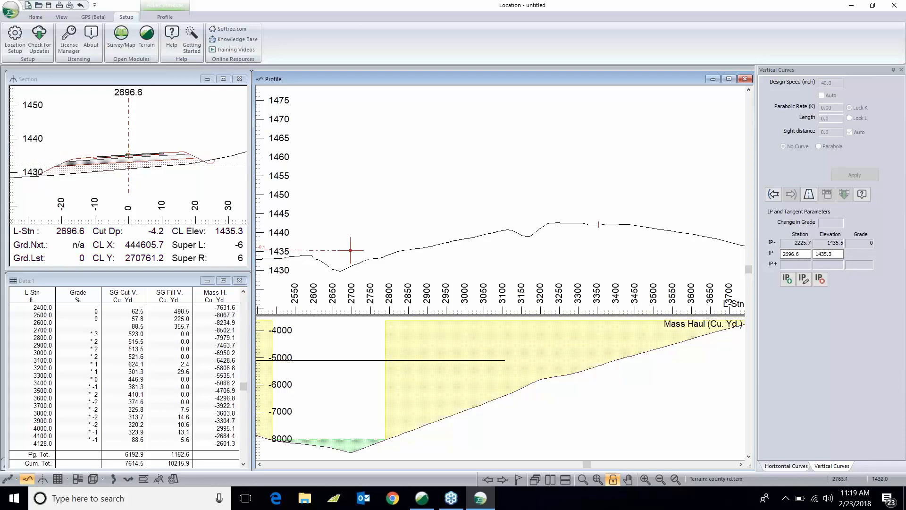
- Add a new grade IP at about station 3397.4, elevation 1448.3
middle_click_drag(375, 265, 409, 246)
middle_click_drag(528, 243, 414, 254)
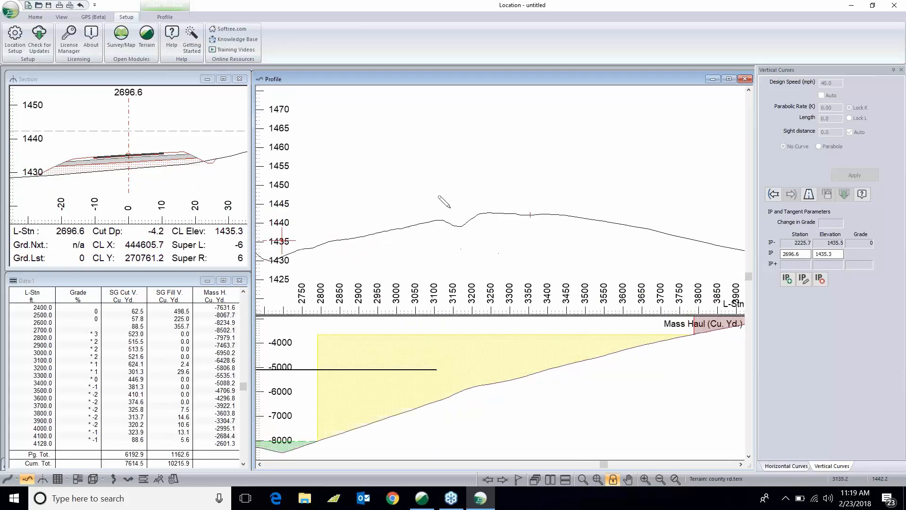
left_click(547, 191)
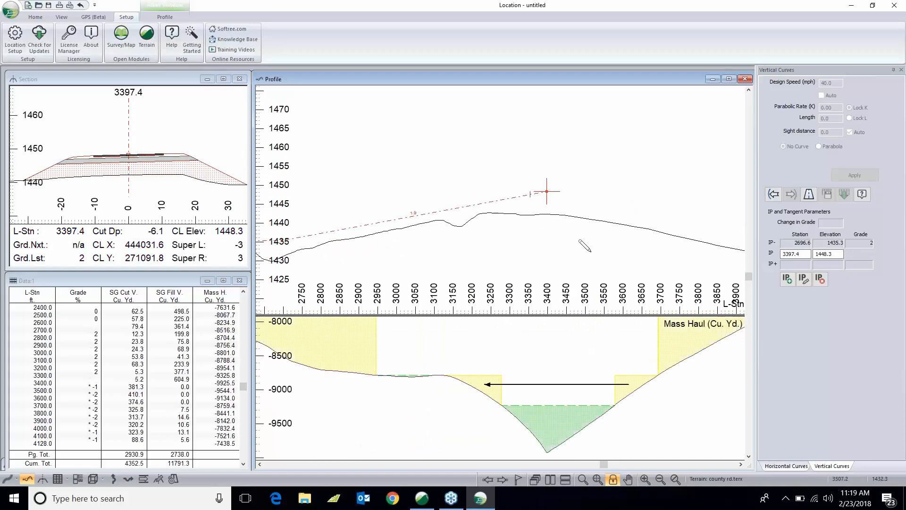
- Add the final grade IP at the alignment end, station 4128.0, about elevation 1430.3
middle_click_drag(593, 252, 339, 203)
scroll(337, 192, "down", 2)
left_click(534, 208)
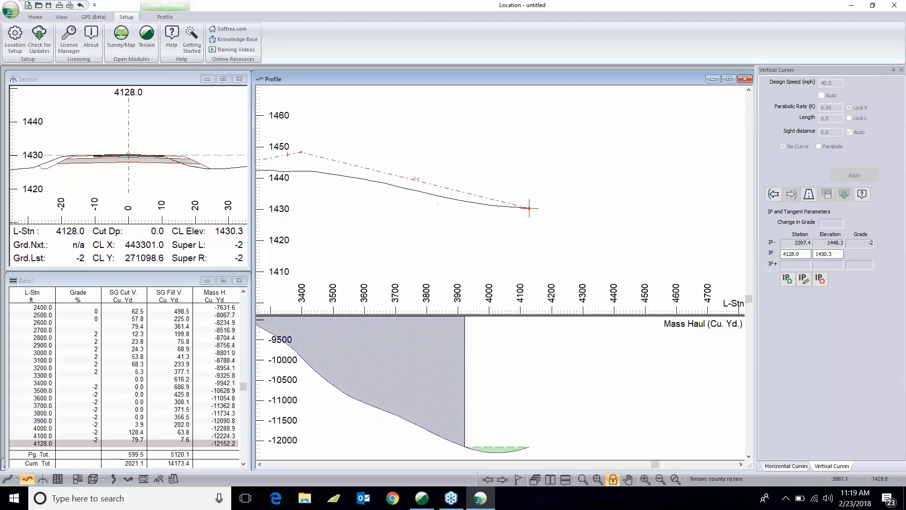
- Review the grade line and mass haul between stations 2700 and 3700
middle_click_drag(445, 209, 536, 256)
scroll(519, 240, "up", 2)
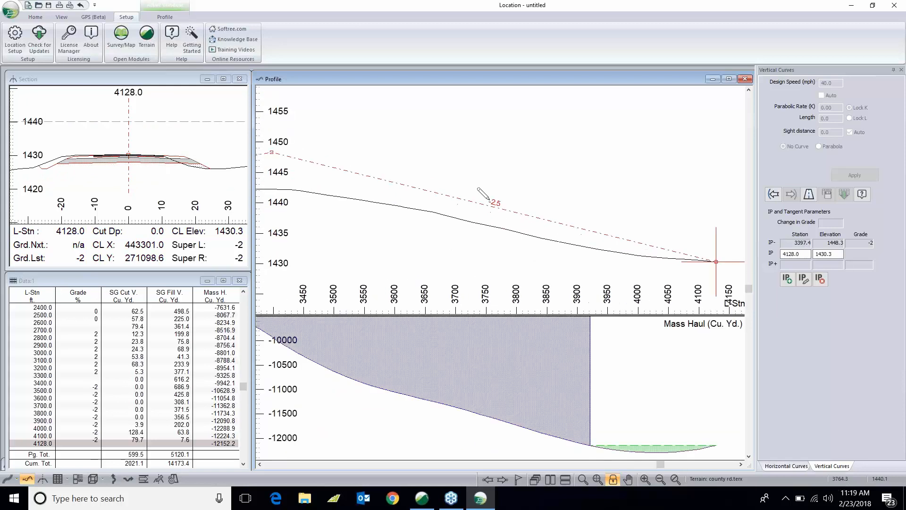
middle_click_drag(431, 217, 611, 217)
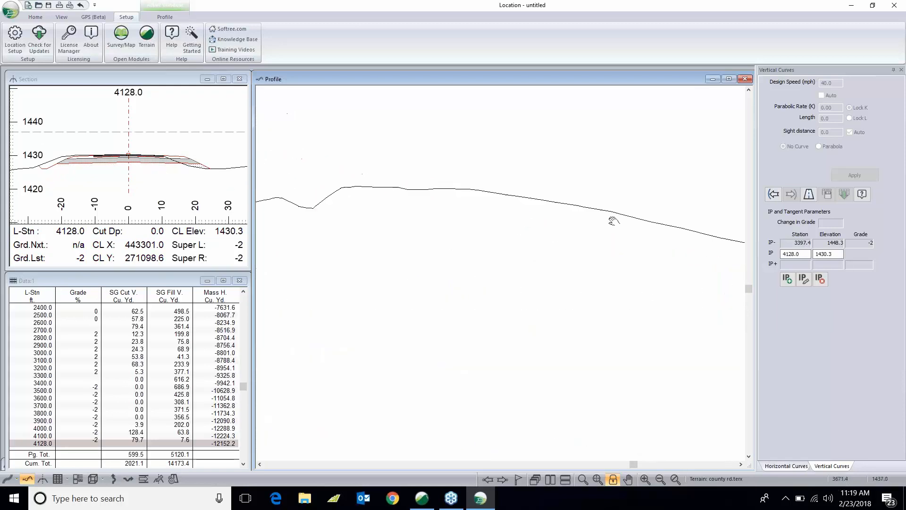
middle_click_drag(335, 193, 595, 199)
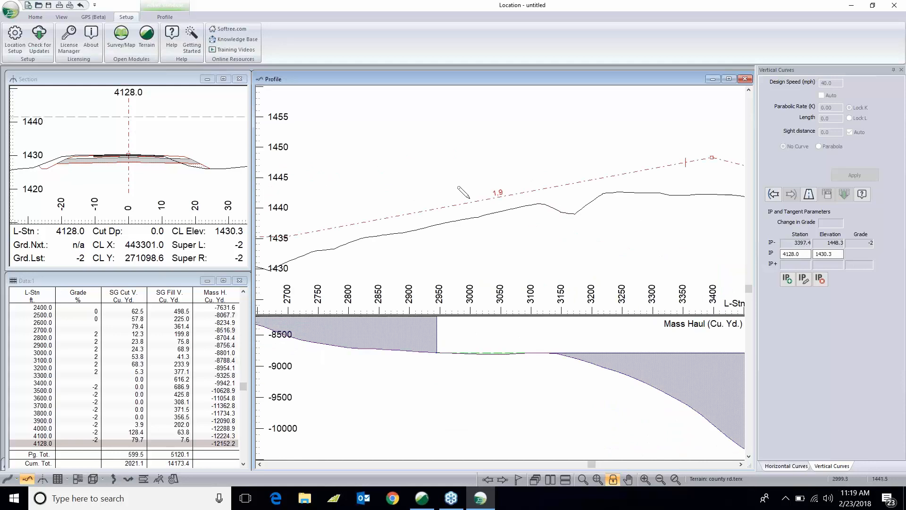
left_click(207, 128)
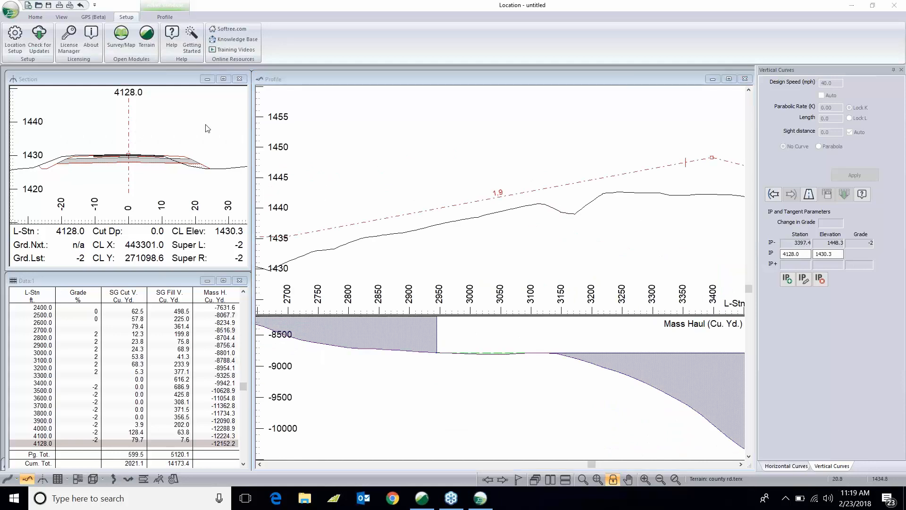
middle_click_drag(585, 208, 431, 209)
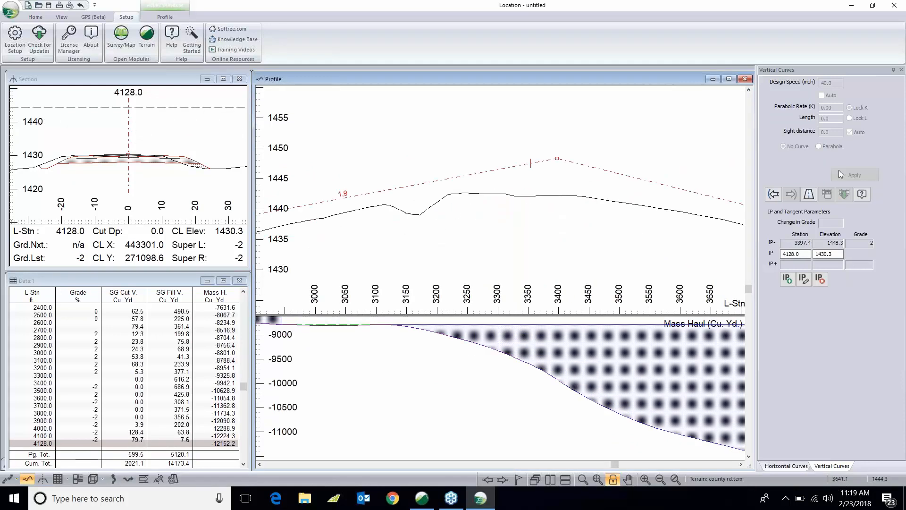
left_click(873, 154)
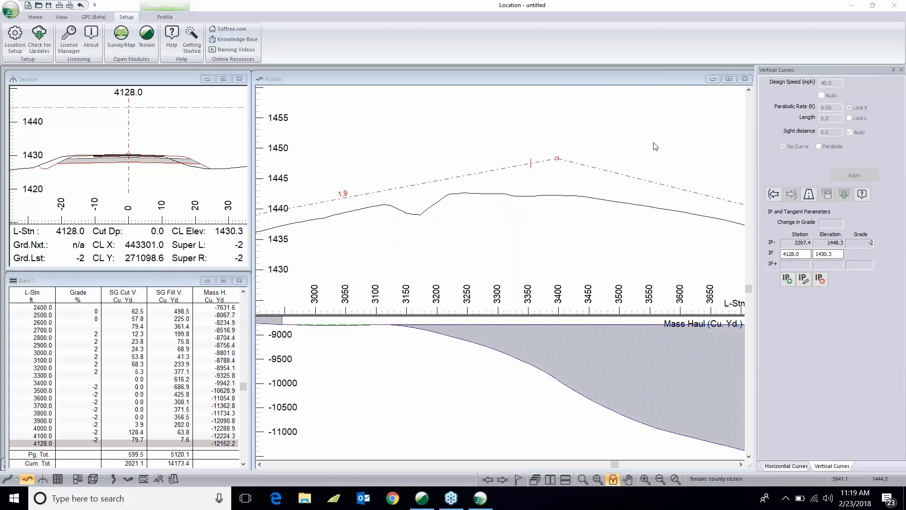
- Add a parabolic vertical curve at the IP at station 324.5 using automatic values from the 40 mph design speed
left_click(773, 194)
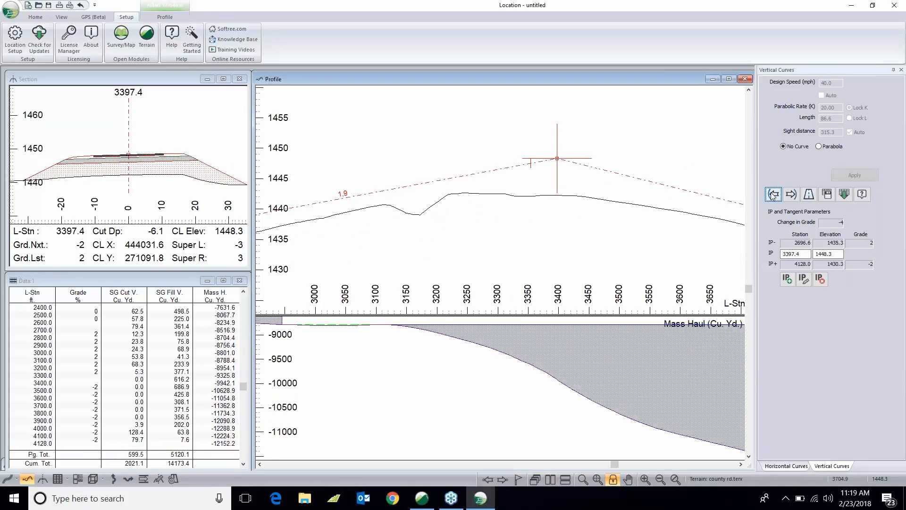
left_click(773, 194)
left_click(773, 194)
left_click(773, 194)
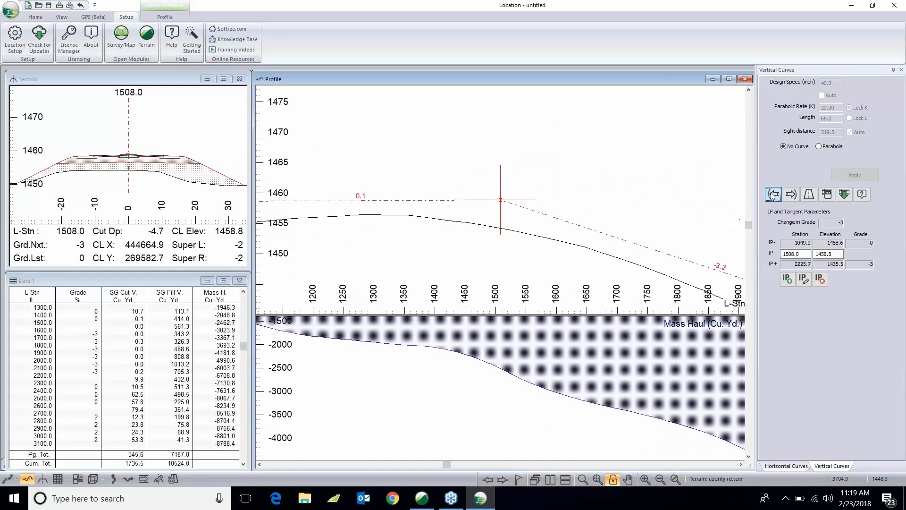
left_click(773, 194)
left_click(773, 194)
left_click(773, 194)
left_click(773, 194)
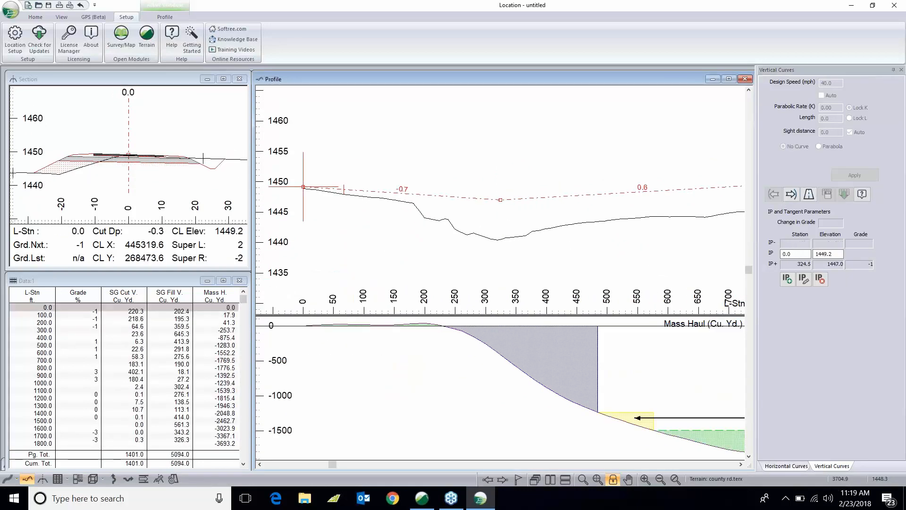
left_click(791, 193)
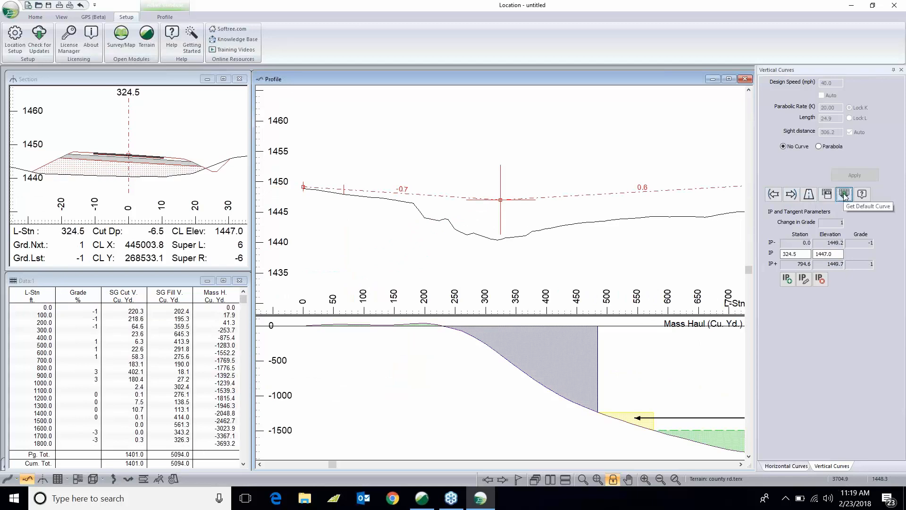
left_click(822, 96)
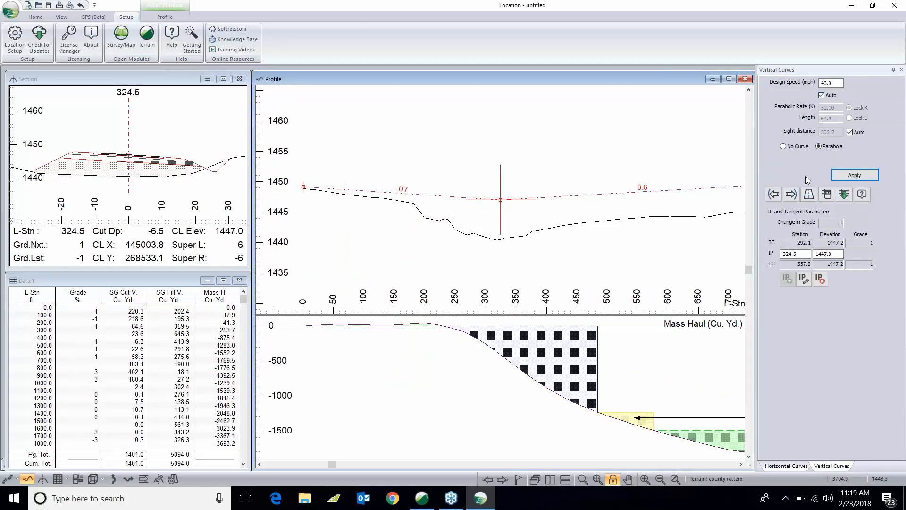
left_click(855, 176)
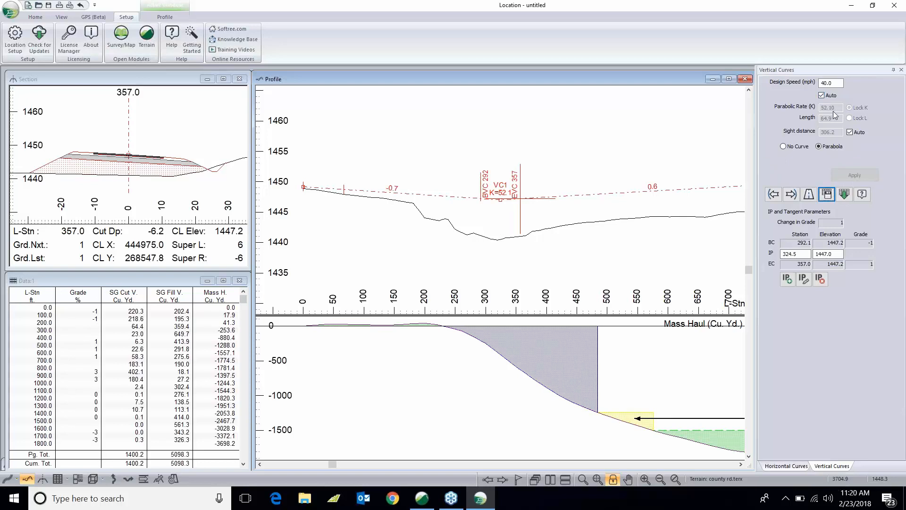
- Inspect the automatic sight distance option and the road class specifications without changing them
left_click(850, 132)
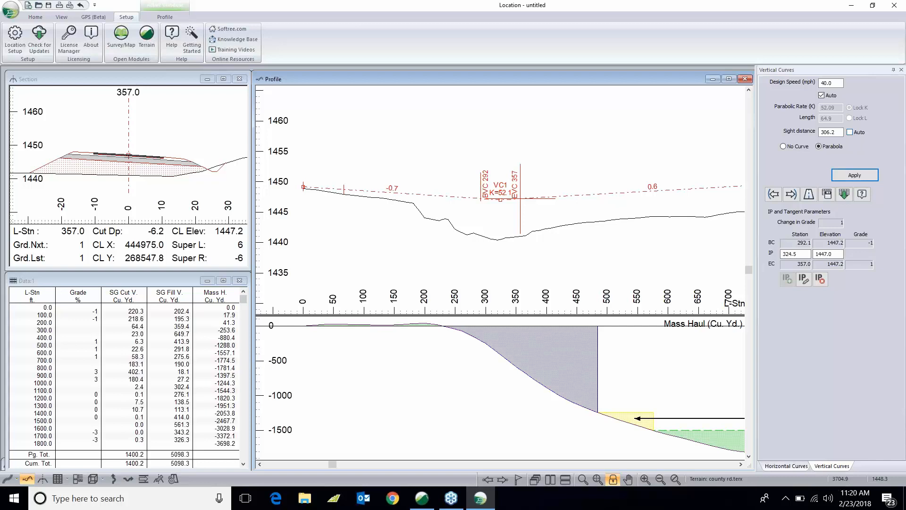
left_click(849, 132)
left_click(809, 194)
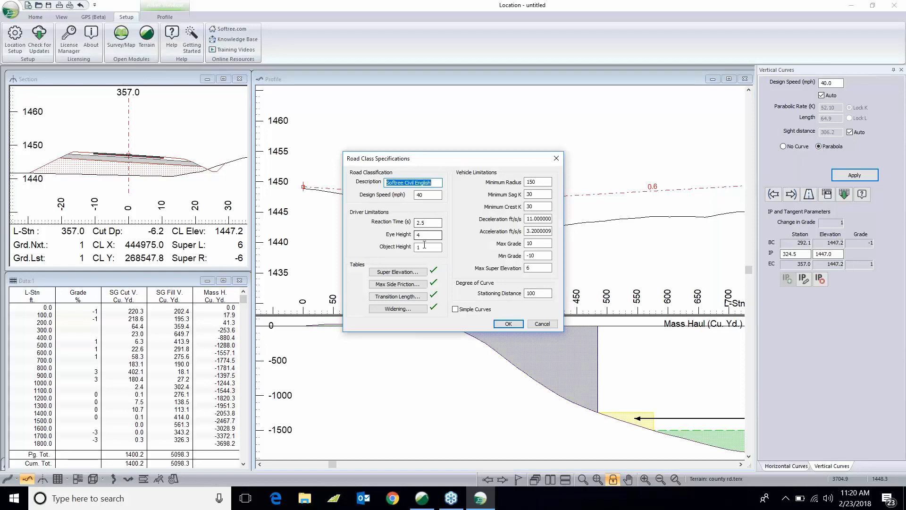
left_click(547, 326)
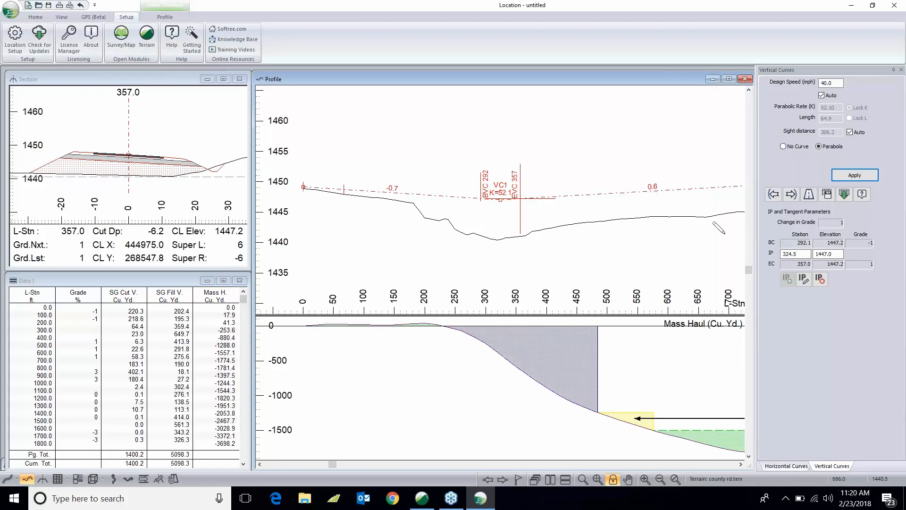
- Apply the default parabolic vertical curve at the IP at station 794.6
left_click(826, 194)
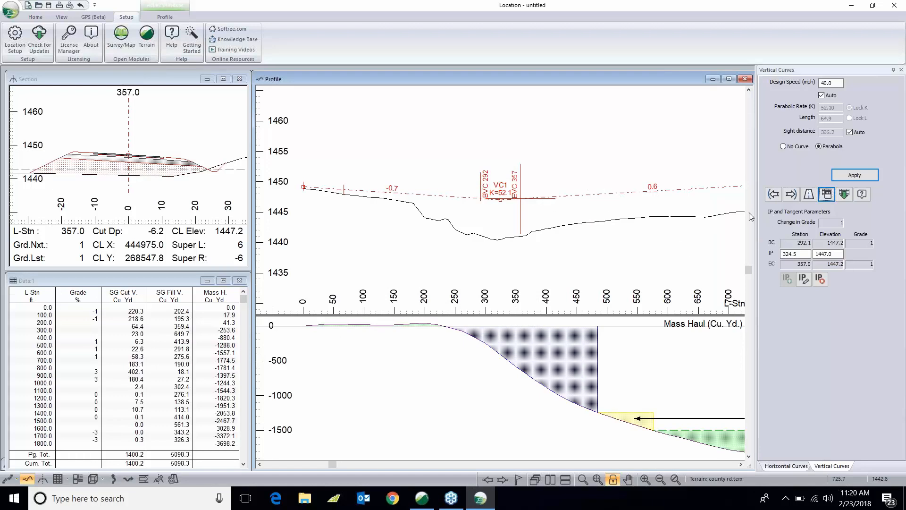
left_click(791, 194)
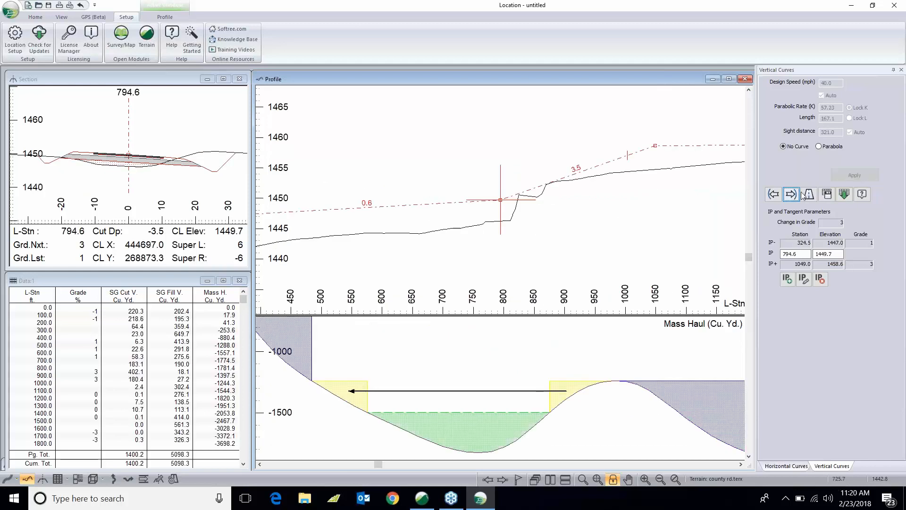
left_click(844, 194)
left_click(855, 175)
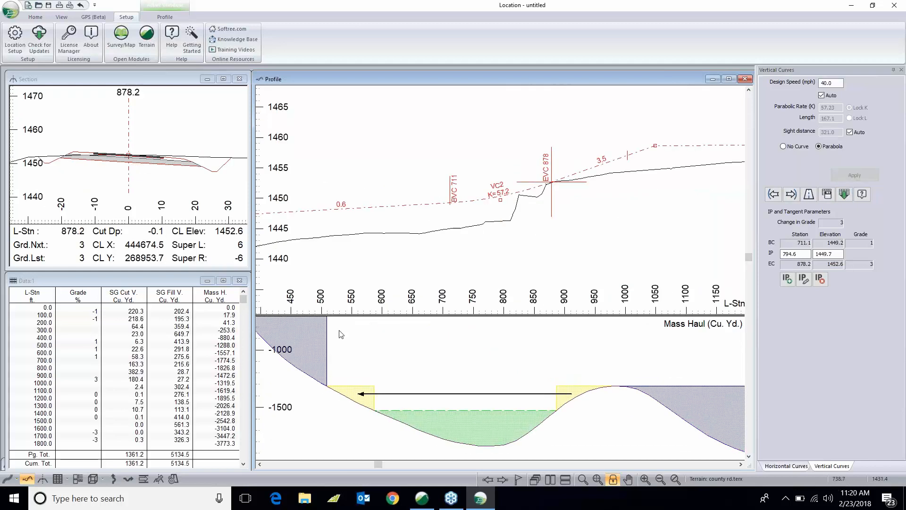
- Apply default parabolic vertical curves at each remaining IP from station 1049.0 through 3397.4
left_click(791, 194)
left_click(844, 194)
left_click(854, 175)
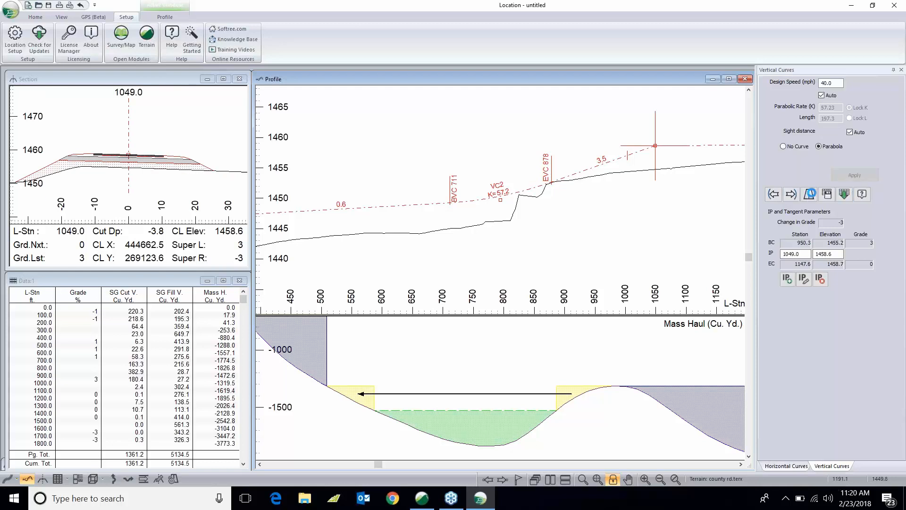
left_click(791, 194)
left_click(844, 194)
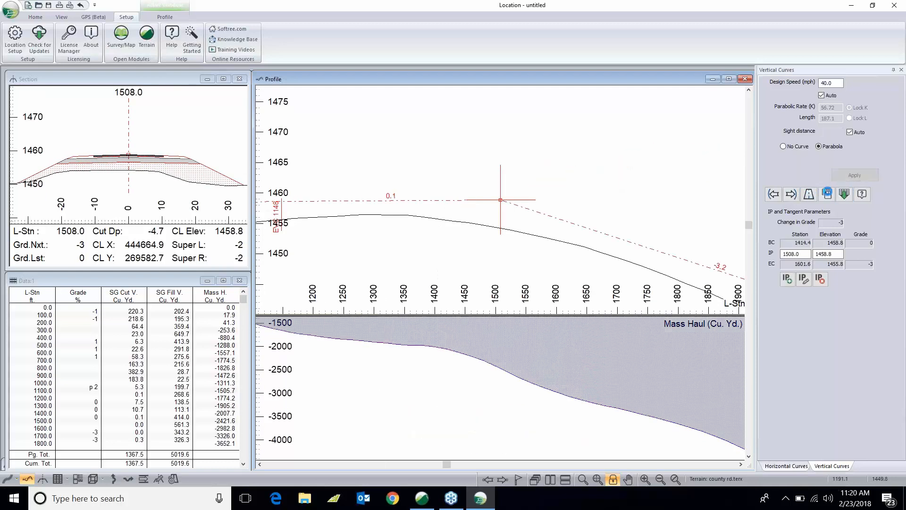
left_click(854, 175)
left_click(791, 194)
left_click(844, 194)
left_click(854, 175)
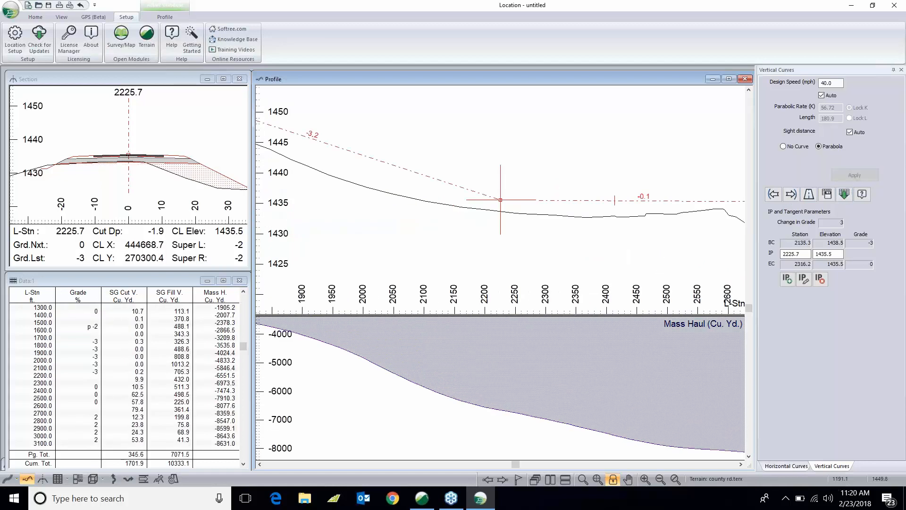
left_click(791, 194)
left_click(844, 194)
left_click(854, 175)
left_click(791, 194)
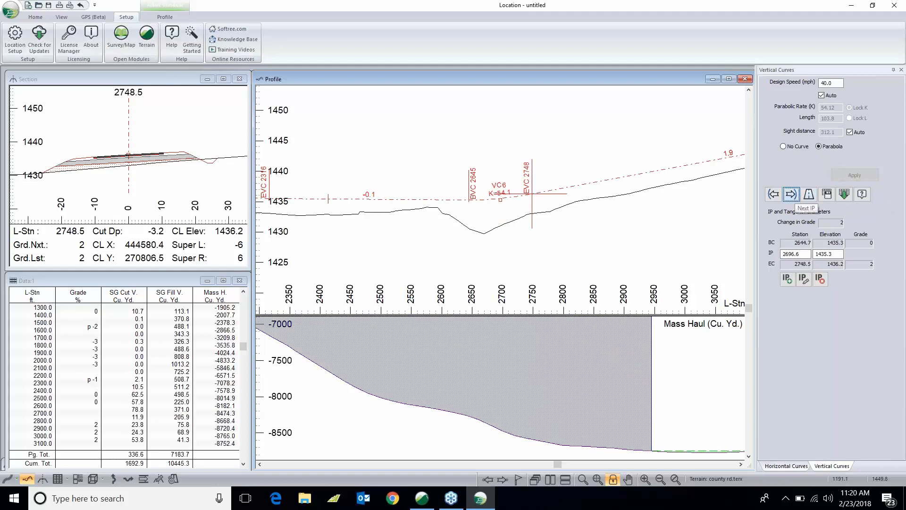
left_click(844, 194)
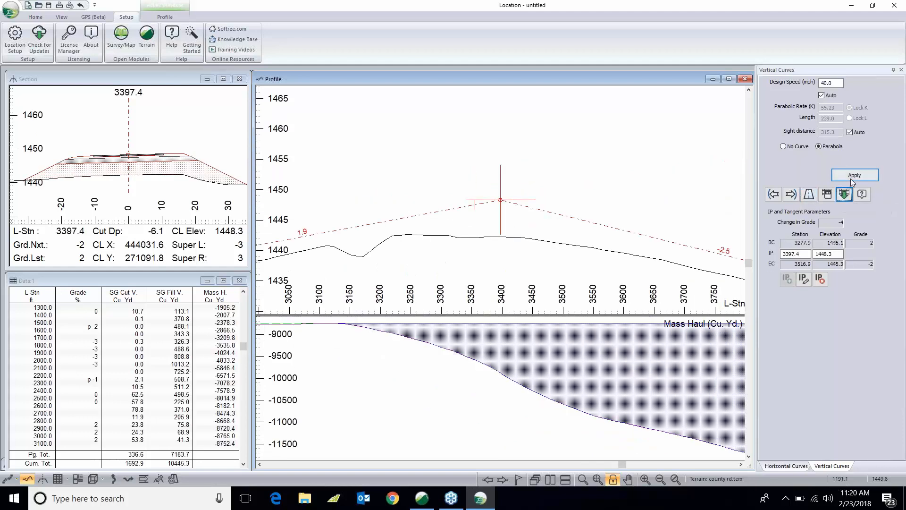
left_click(855, 175)
left_click(791, 194)
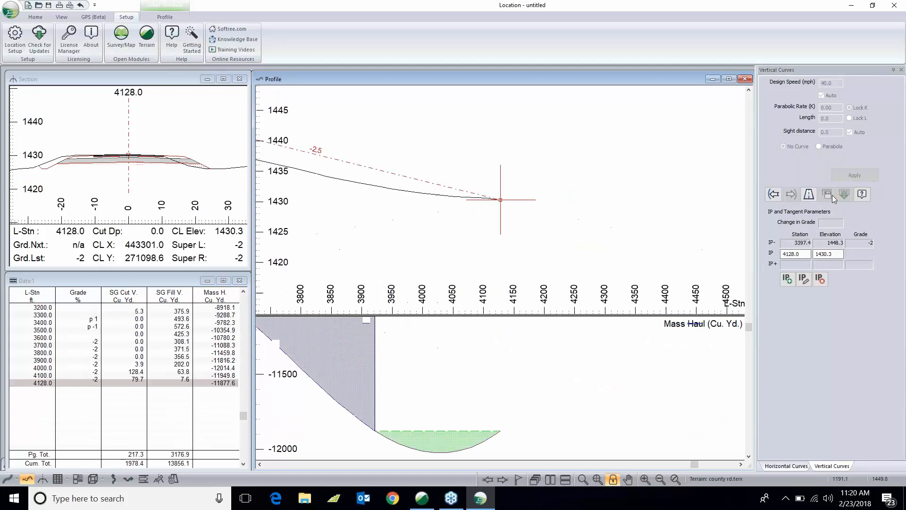
- Move the first vertical curve's IP to about station 316.5, elevation 1444.7
left_click(775, 195)
left_click(774, 195)
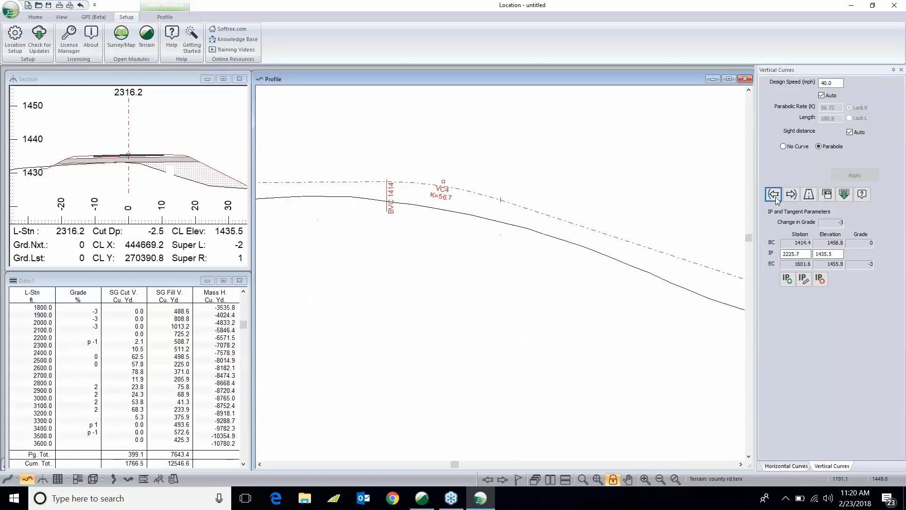
left_click(774, 195)
left_click(774, 194)
middle_click_drag(401, 239, 623, 236)
middle_click_drag(446, 245, 658, 226)
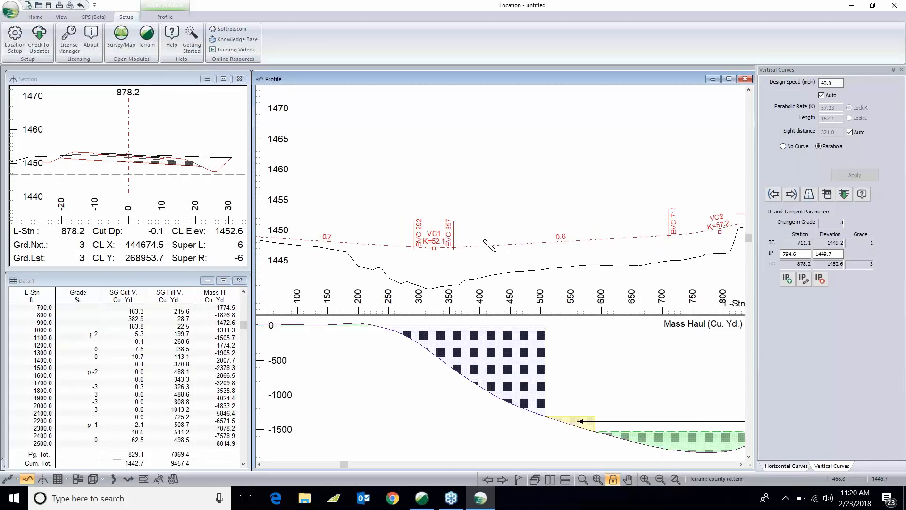
left_click_drag(433, 247, 429, 262)
- Shift the IPs near stations 1508 and 2226 to about 1521.6 / 1456.8 and 2216.9 / 1434.8
middle_click_drag(626, 252, 371, 245)
middle_click_drag(620, 217, 320, 225)
middle_click_drag(650, 247, 414, 234)
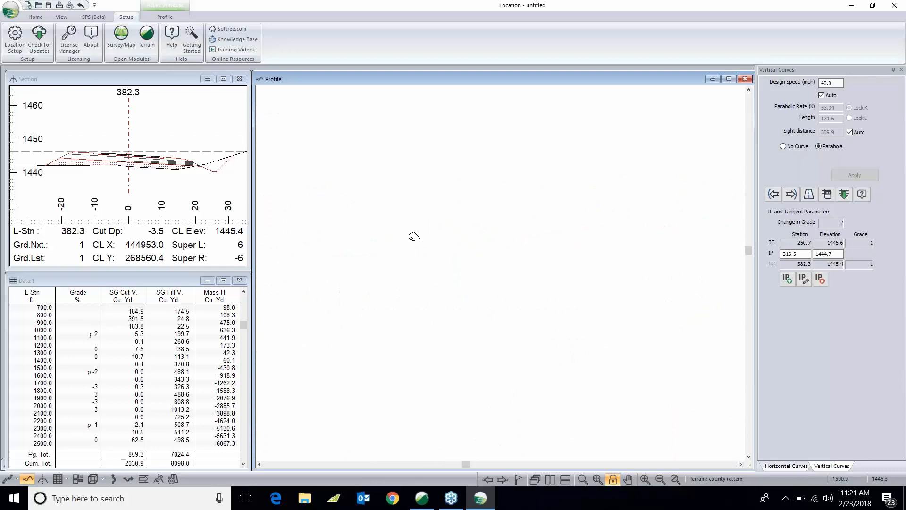
scroll(414, 235, "down", 2)
scroll(407, 223, "down", 1)
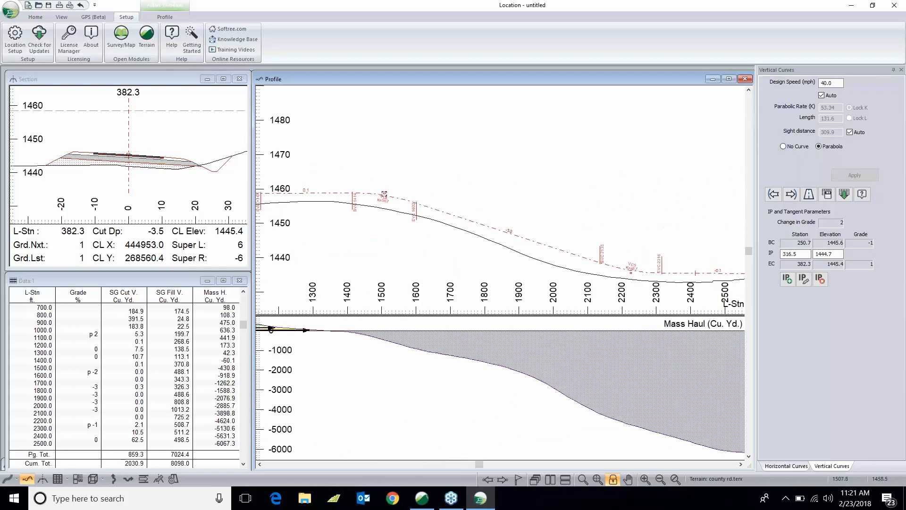
left_click(384, 194)
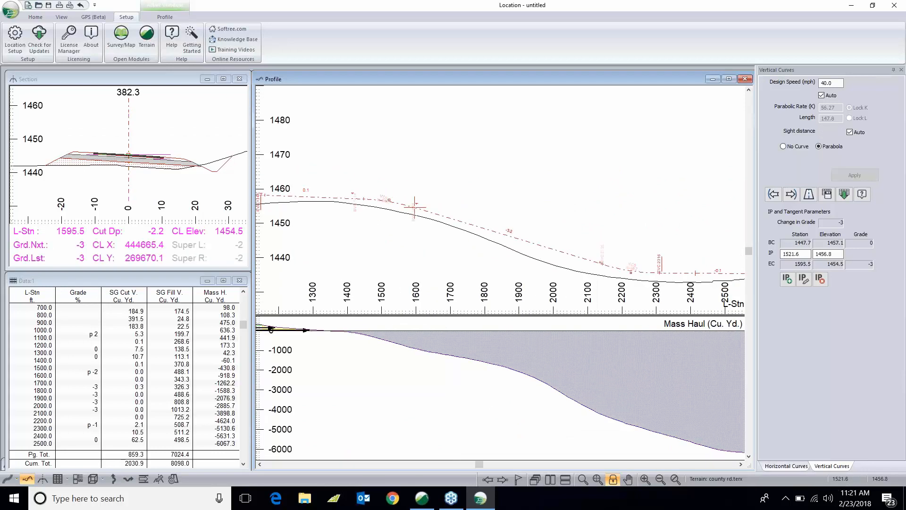
left_click(628, 272)
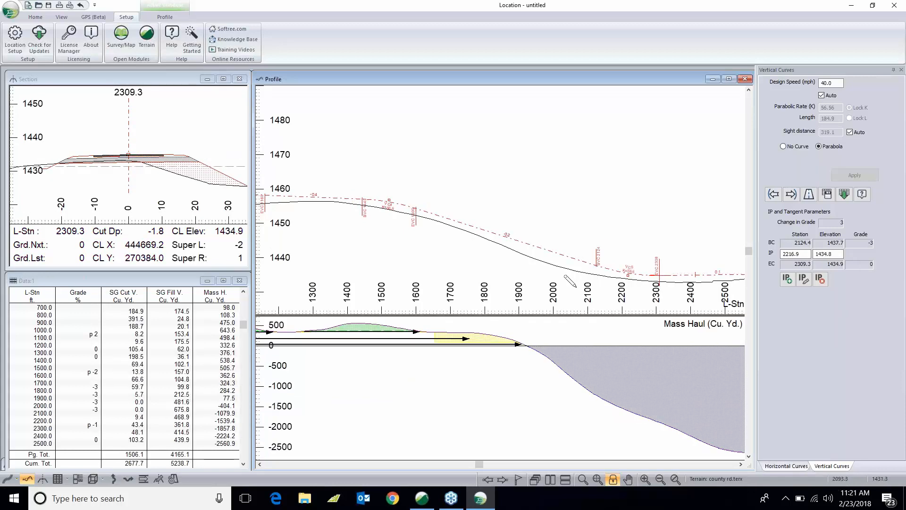
- Move the IPs near stations 2695 and 2217 to about 2695.2 / 1433.4 and 2182.2 / 1434.4
middle_click_drag(627, 277, 377, 239)
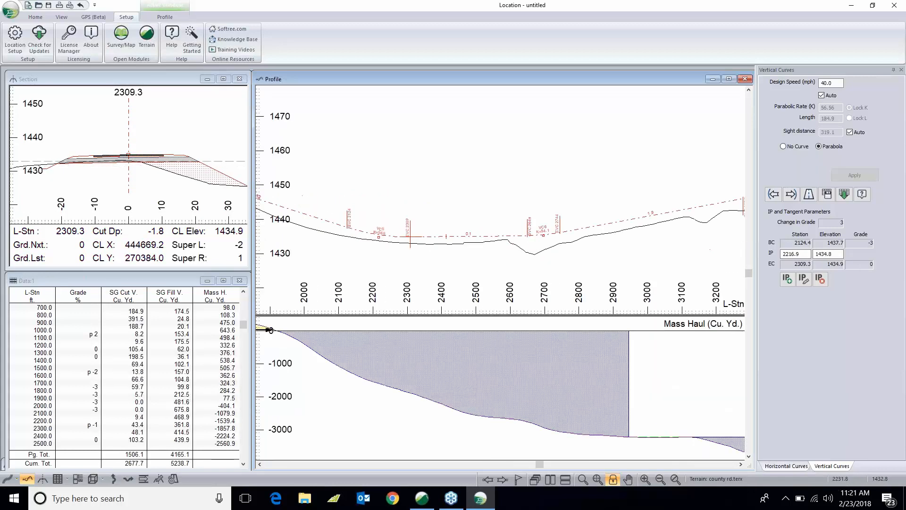
left_click(544, 235)
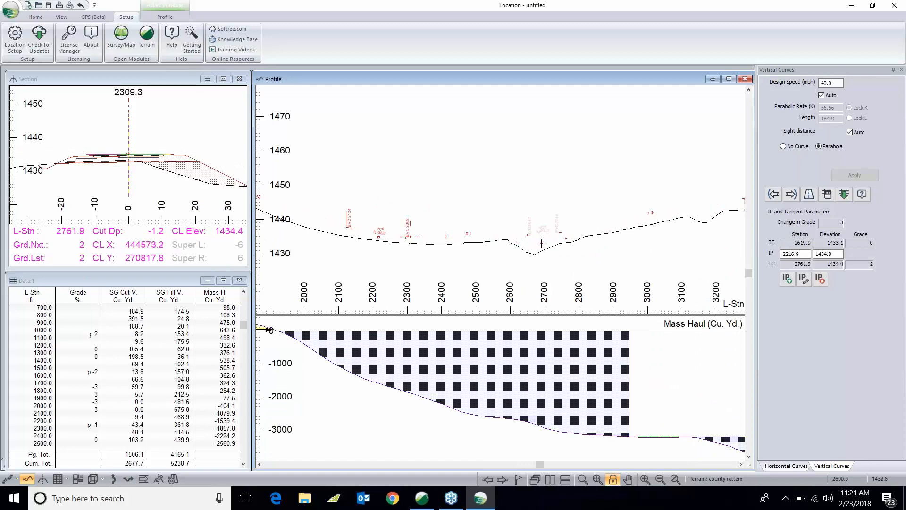
left_click(543, 242)
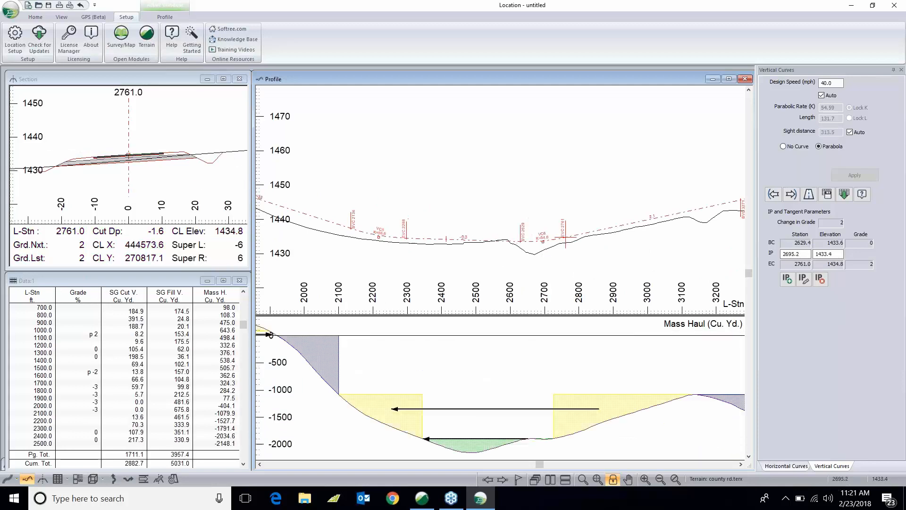
left_click_drag(378, 237, 365, 239)
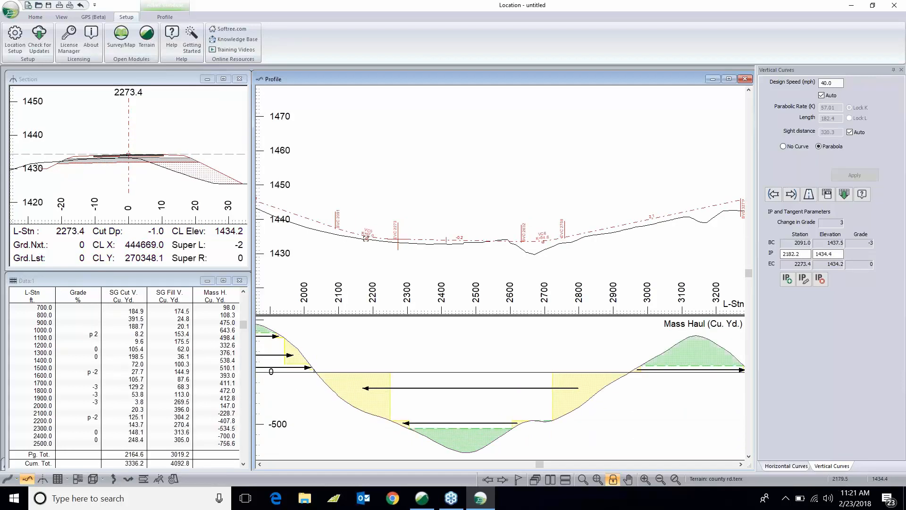
- Shift the IP near station 3396 to about elevation 1445.9
middle_click_drag(325, 256, 529, 248)
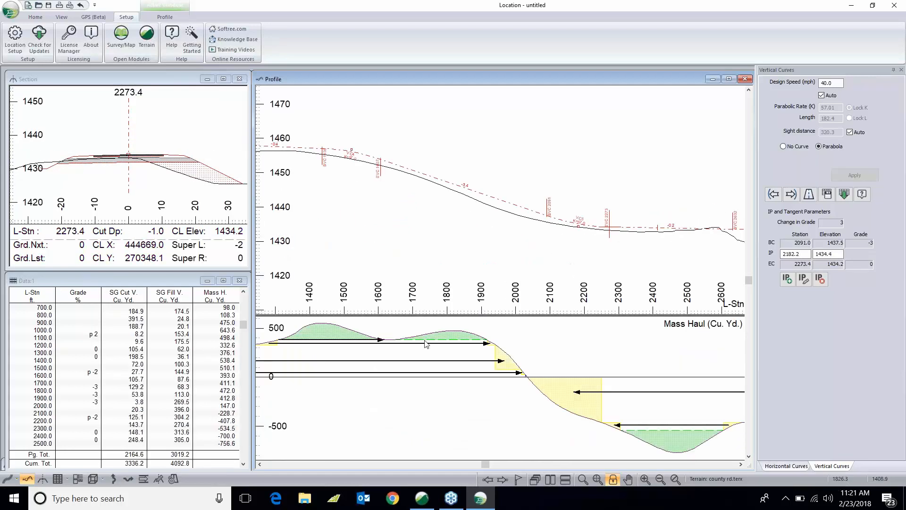
middle_click_drag(546, 230, 367, 212)
middle_click_drag(644, 210, 410, 210)
left_click_drag(581, 161, 580, 168)
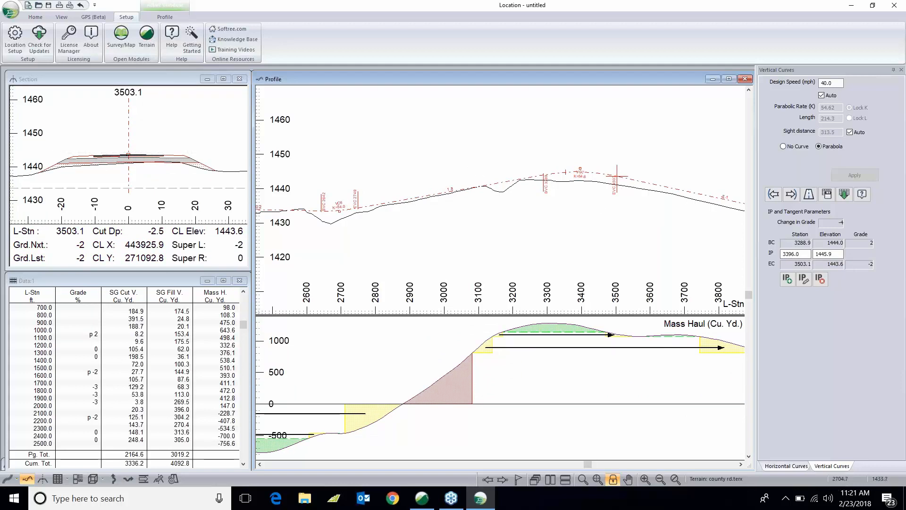
- Adjust the IP near station 2695 to about station 2693.6, elevation 1434.1
left_click(339, 209)
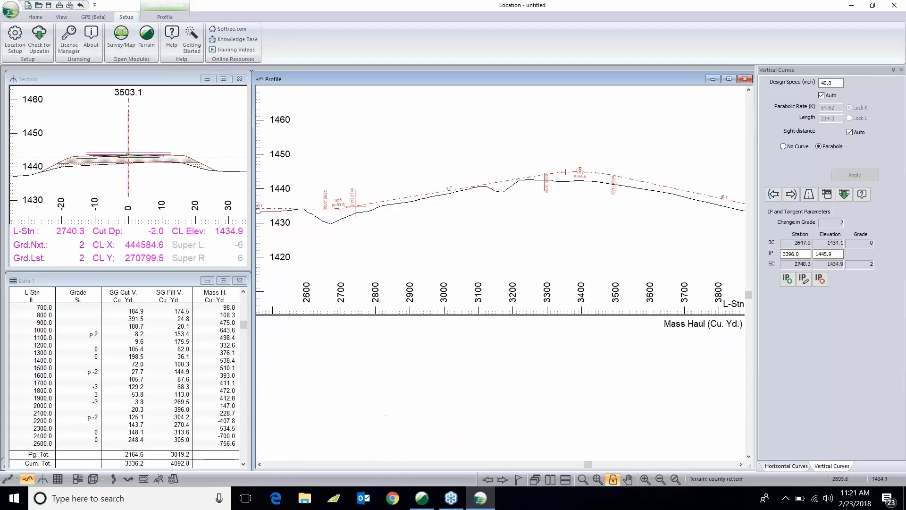
middle_click_drag(592, 213, 612, 218)
middle_click_drag(426, 210, 570, 209)
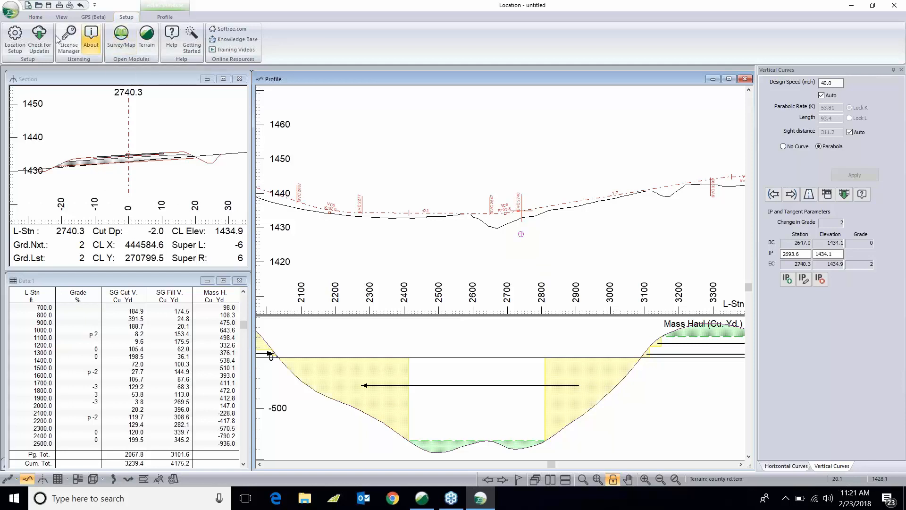
- Set the stationing format in Location Setup units to Traditional S+dd (e.g. 12+01)
left_click(11, 42)
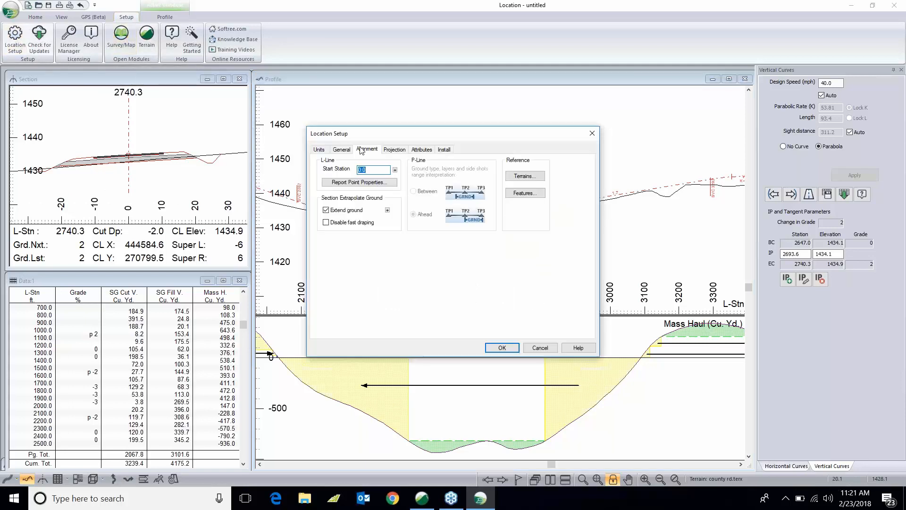
left_click(325, 150)
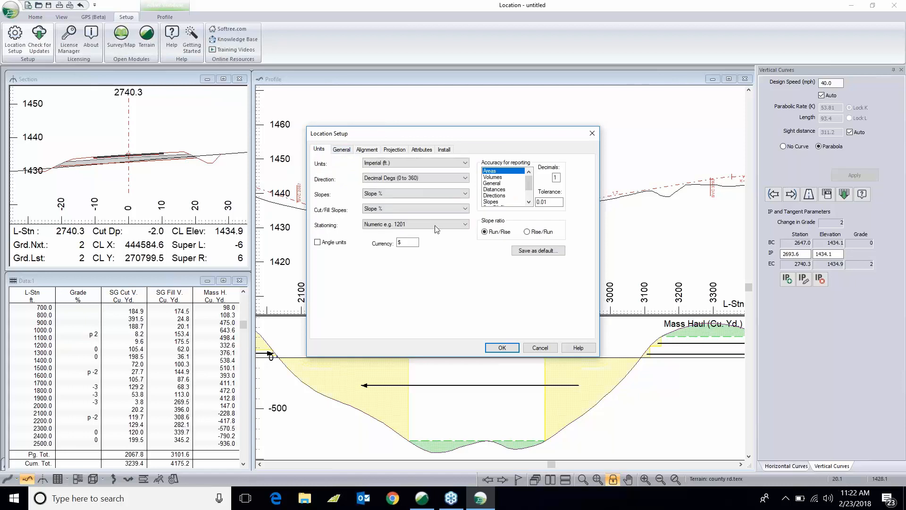
left_click(466, 225)
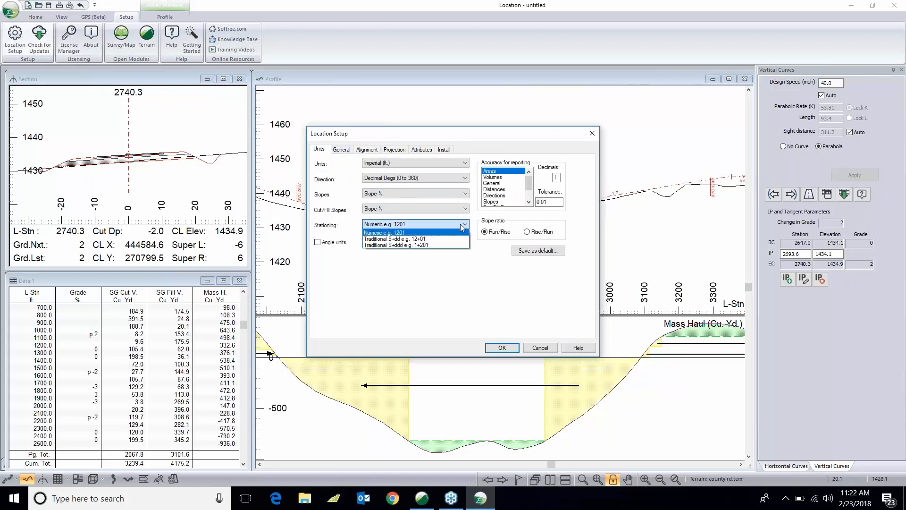
left_click(428, 239)
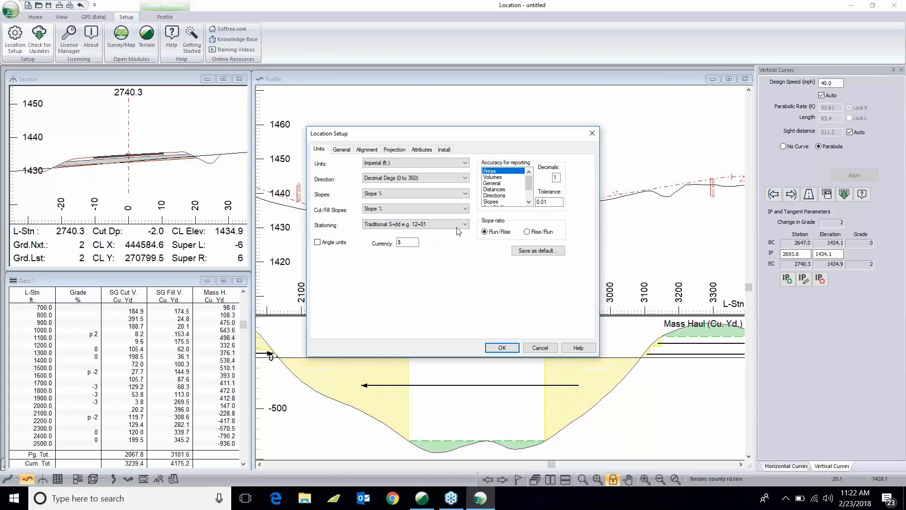
left_click(427, 225)
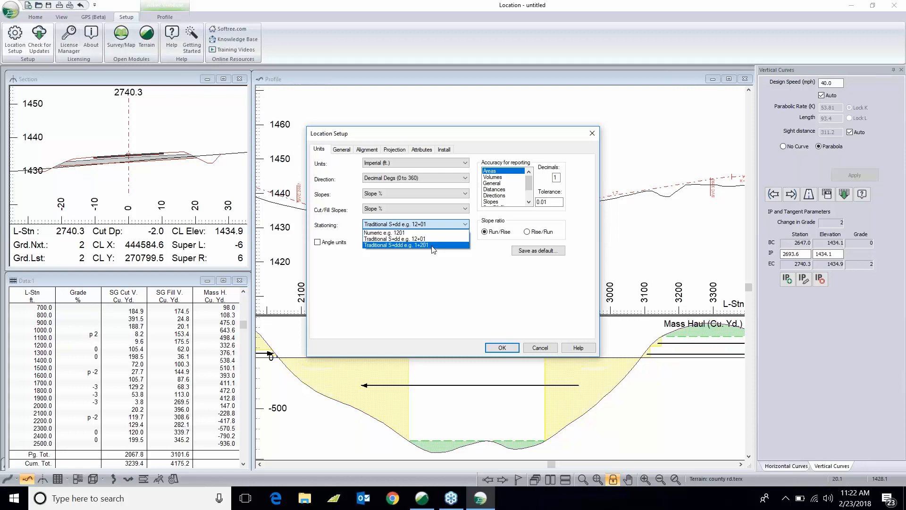
left_click(432, 245)
left_click(453, 225)
left_click(424, 238)
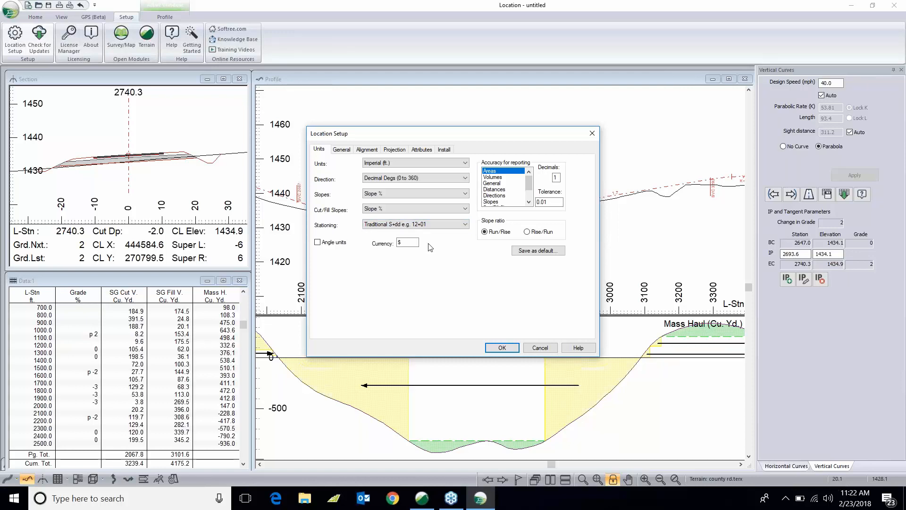
left_click(502, 347)
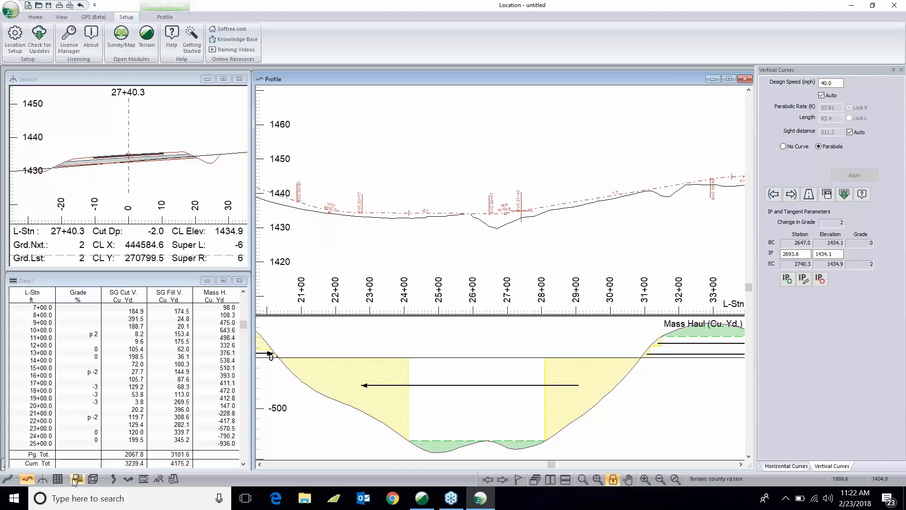
- Open a 3D view of the alignment and maximize it
left_click(93, 479)
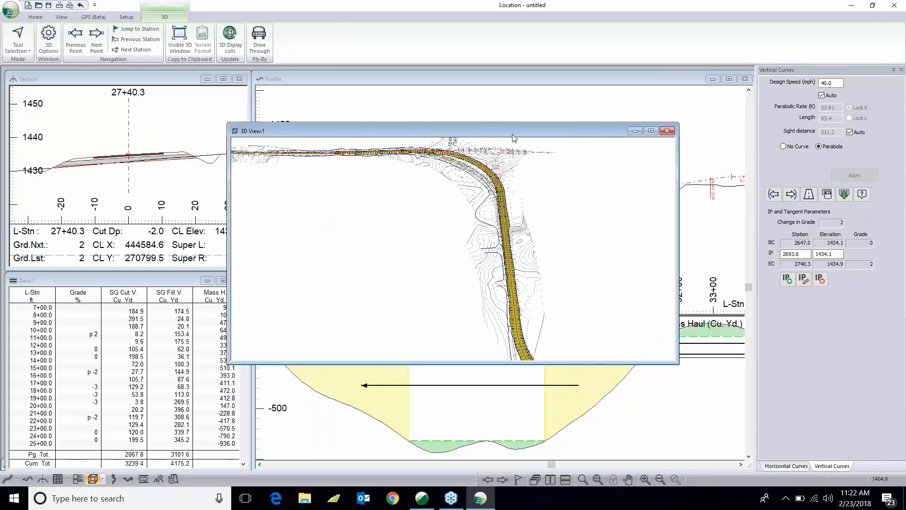
double_click(513, 132)
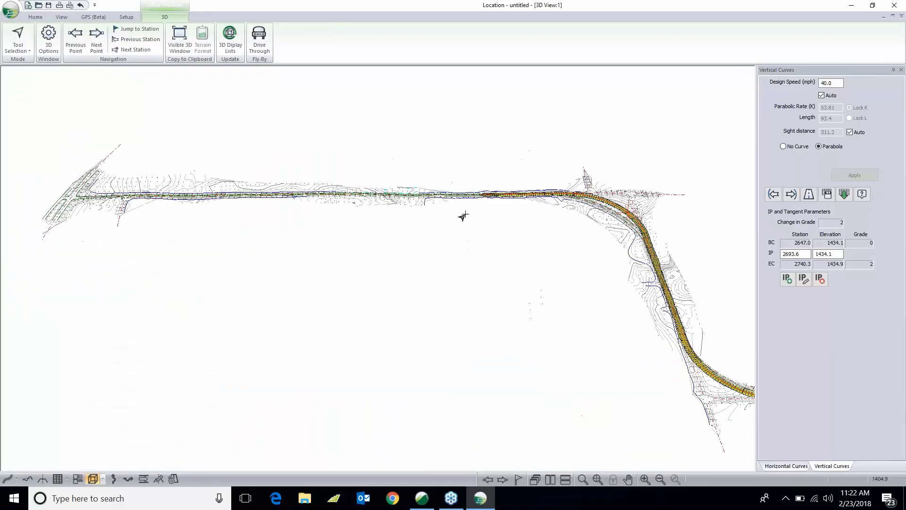
- Start a Drive Through playback along the road in the 3D view
left_click(265, 36)
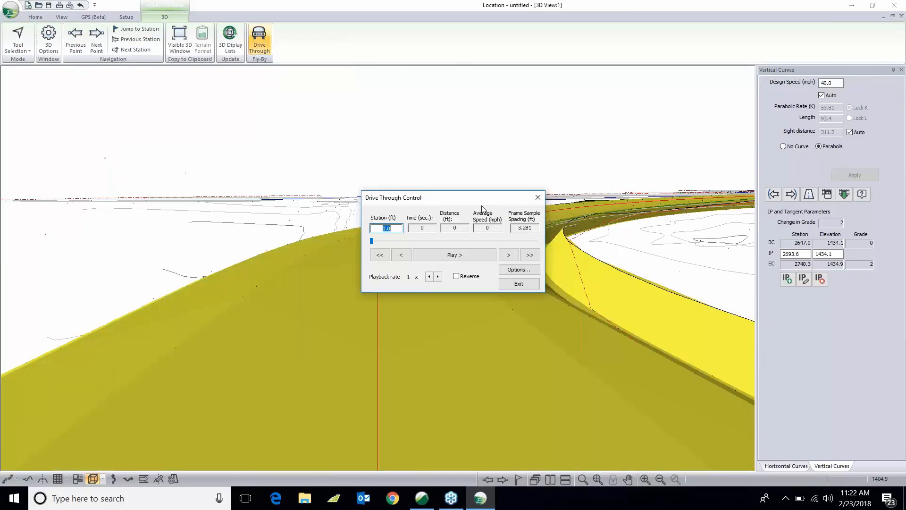
left_click(475, 255)
left_click_drag(482, 202, 774, 184)
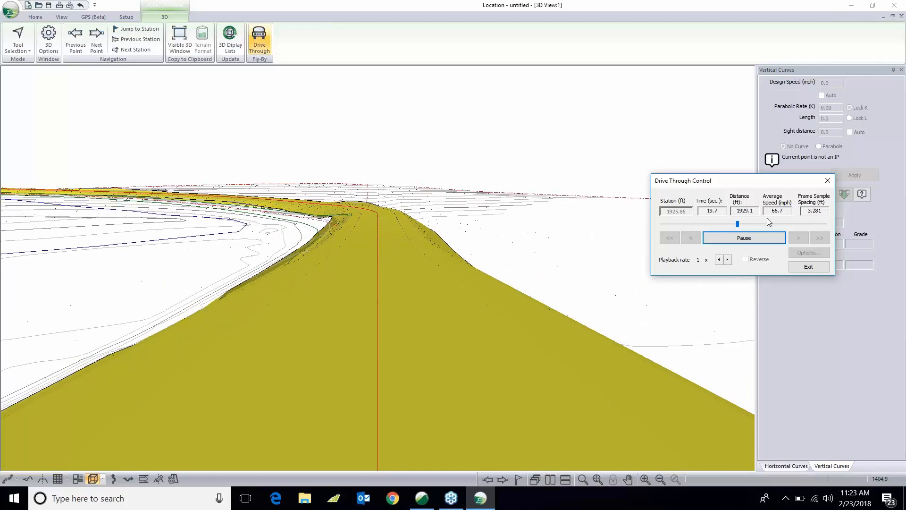
- Raise the drive-through playback rate to 5x
left_click(726, 261)
left_click(726, 261)
left_click(728, 262)
left_click(727, 261)
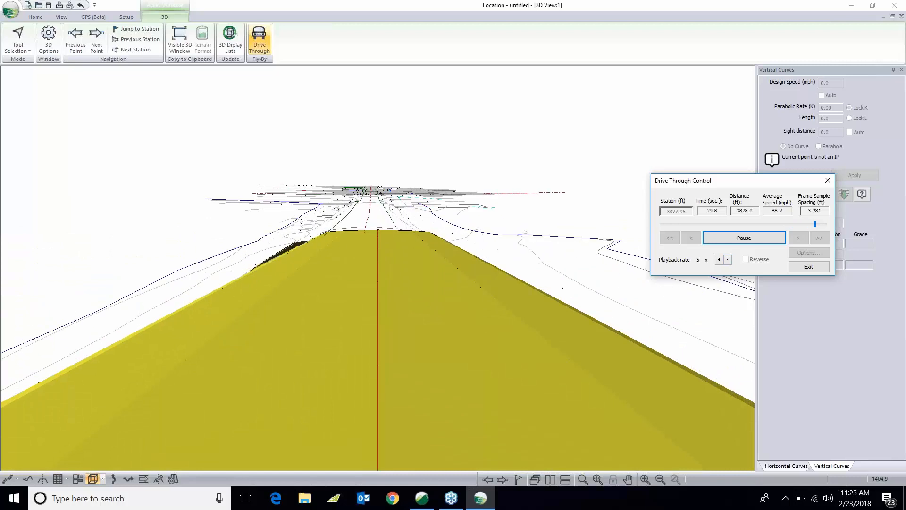
- Play the drive-through in reverse, exit the drive-through control, and view the whole road in 3D
left_click(745, 259)
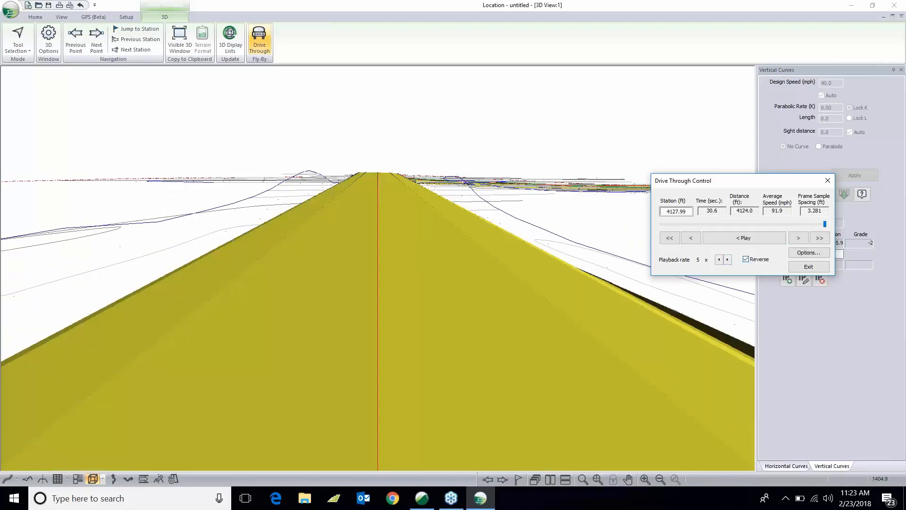
left_click(745, 240)
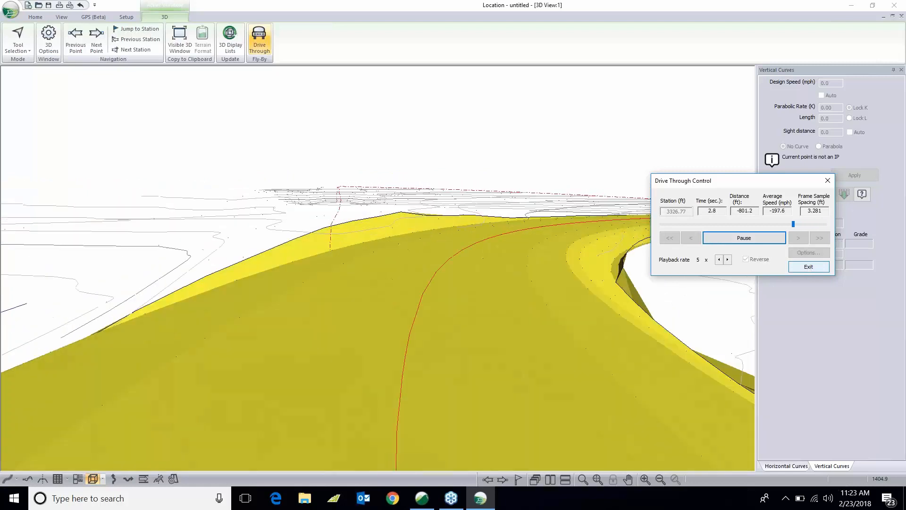
left_click(808, 267)
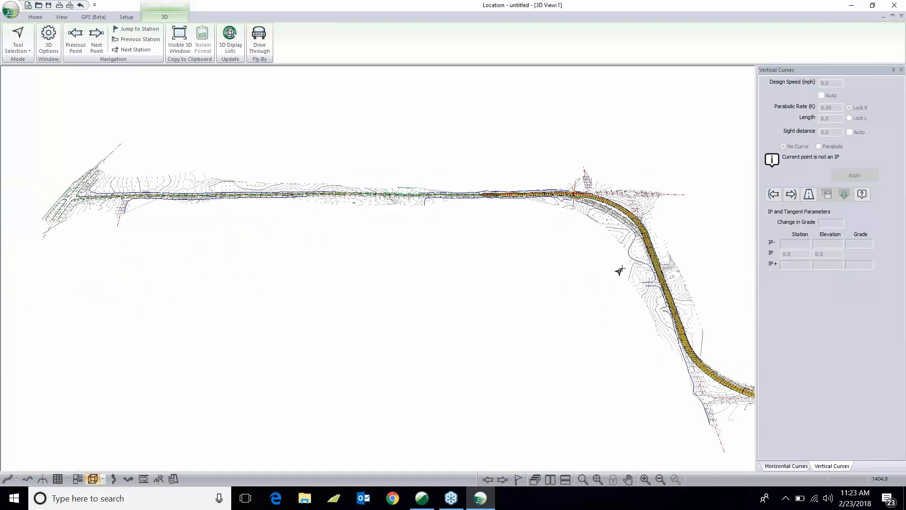
scroll(455, 253, "down", 5)
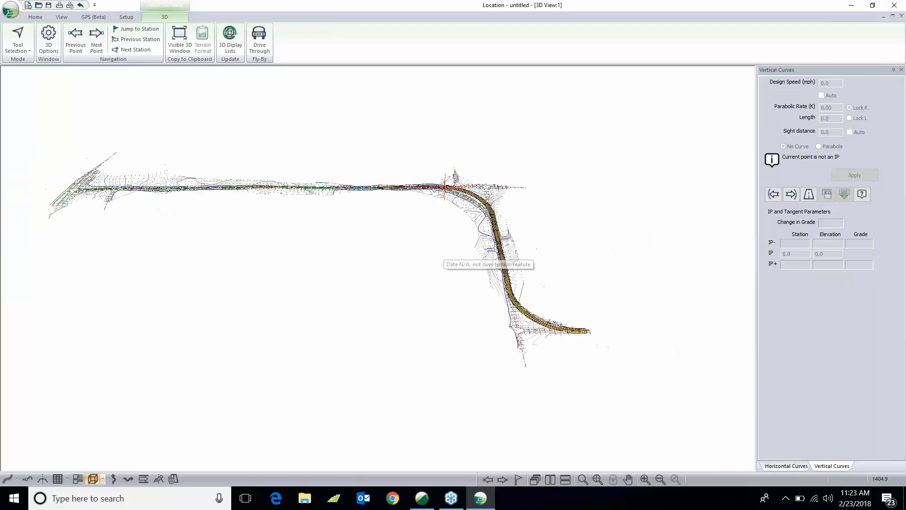
scroll(441, 255, "up", 1)
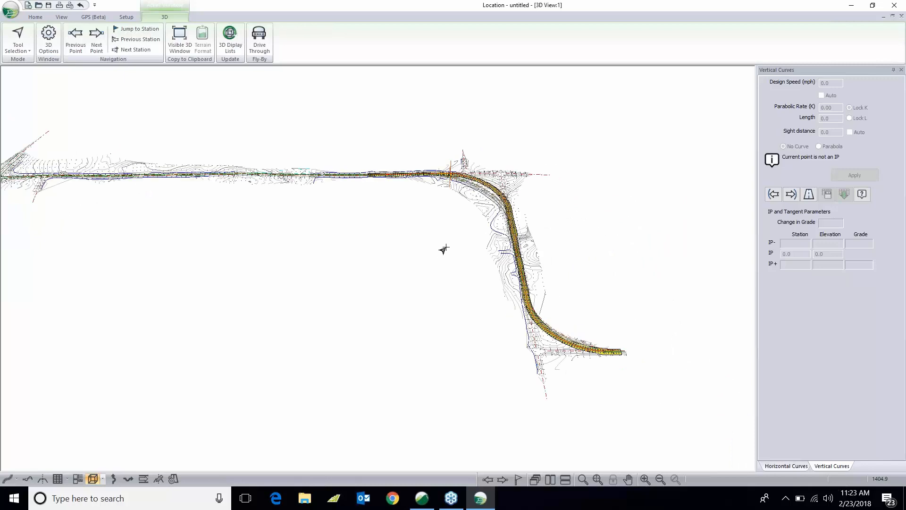
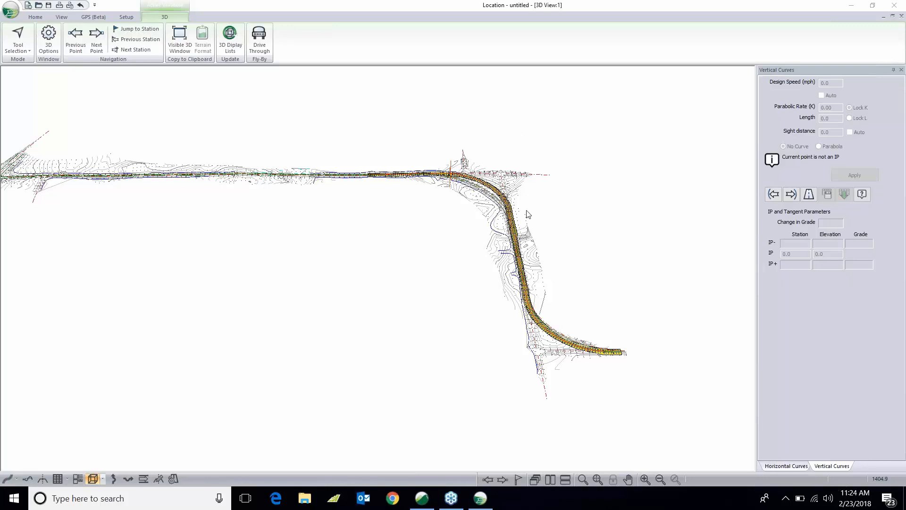
- Restore the maximized 3D view to return to the design windows
left_click(672, 54)
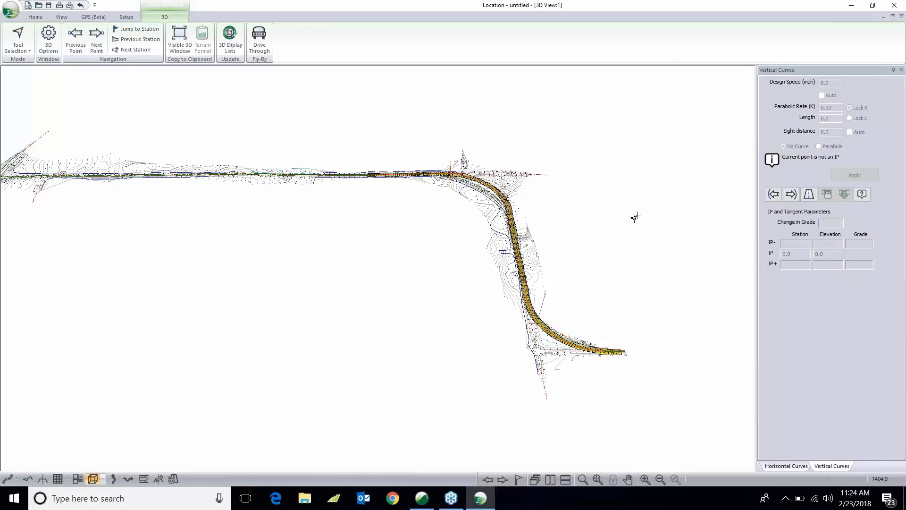
left_click(570, 135)
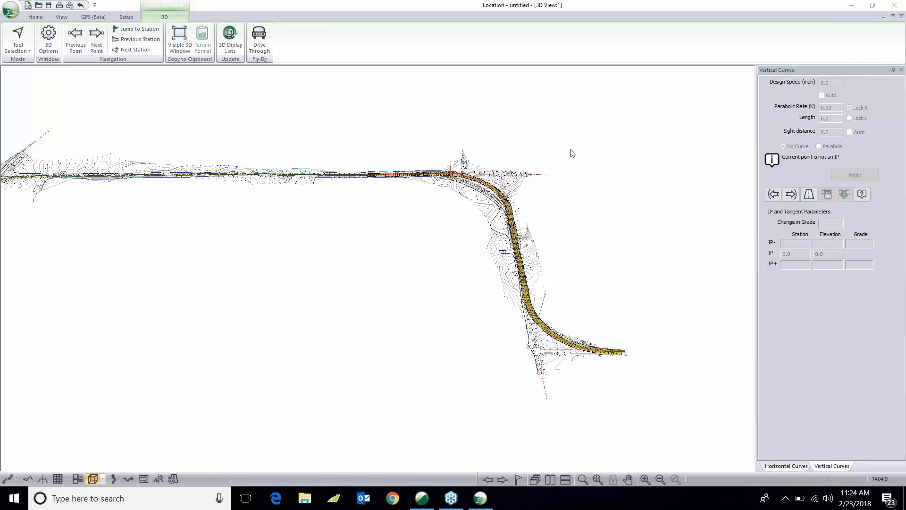
left_click(892, 15)
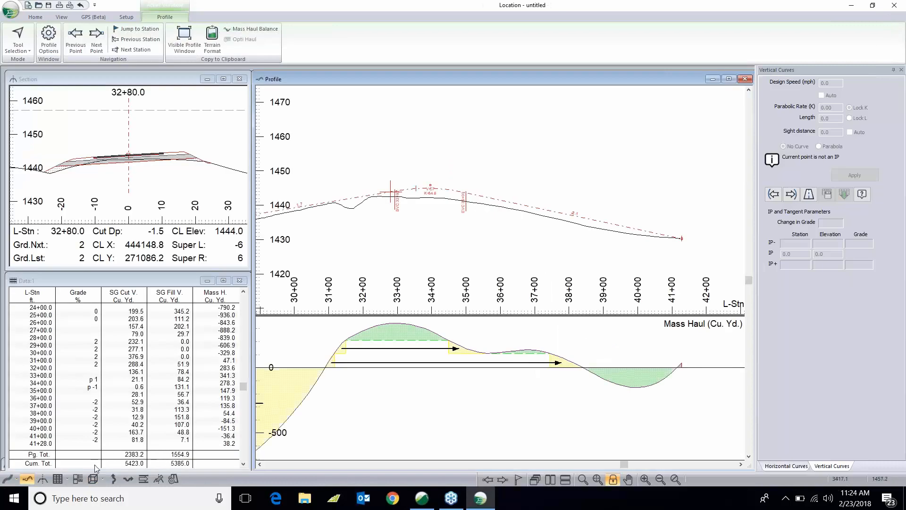
- Open the plan view, maximize it, and inspect the alignment around the intersection near curve C2
left_click(7, 478)
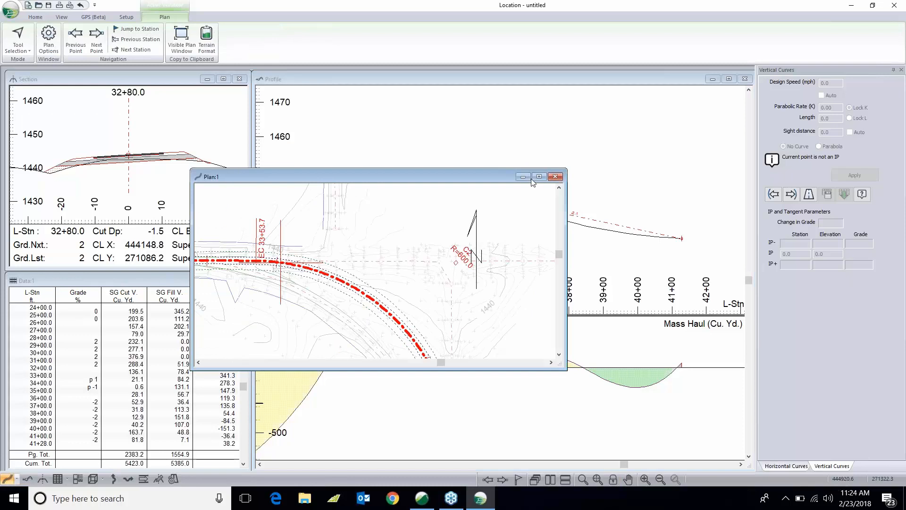
left_click(545, 178)
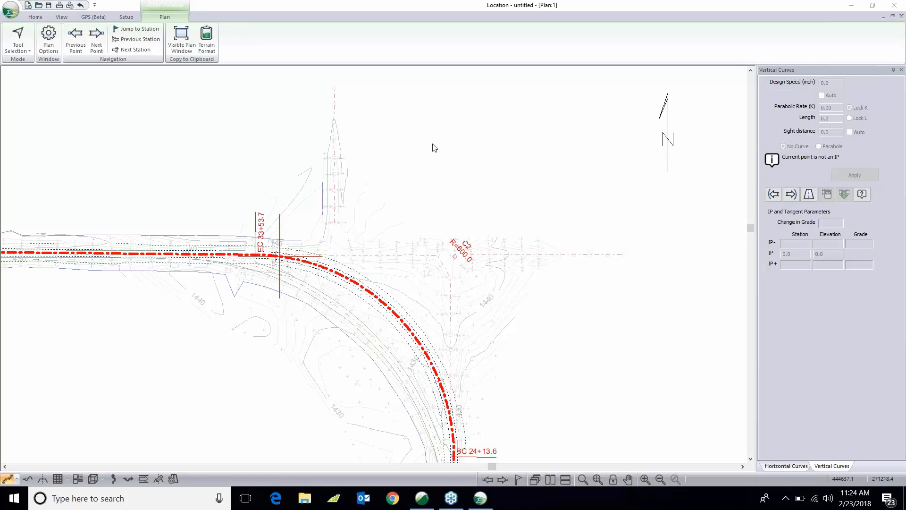
middle_click_drag(372, 296, 402, 331)
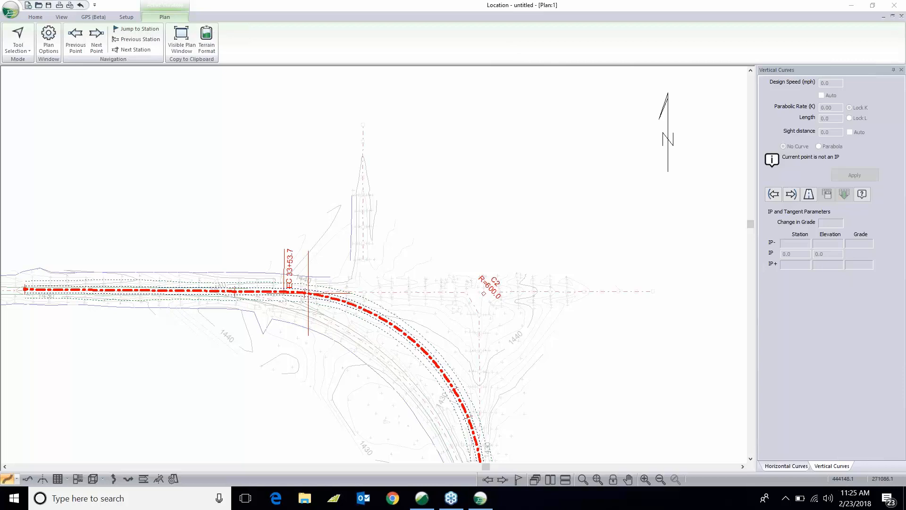
middle_click_drag(317, 297, 289, 299)
scroll(289, 299, "up", 1)
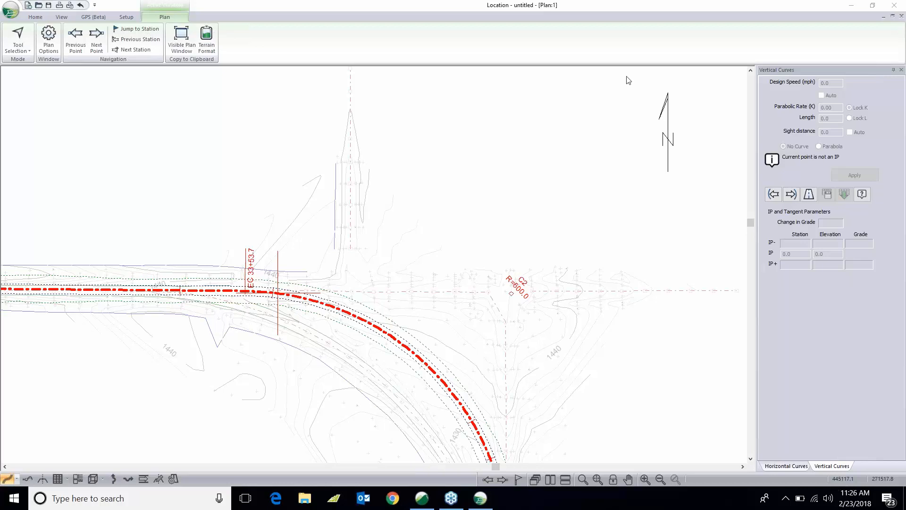
- Open the Multi-Plot layout and close the Vertical Curves panel
left_click(489, 26)
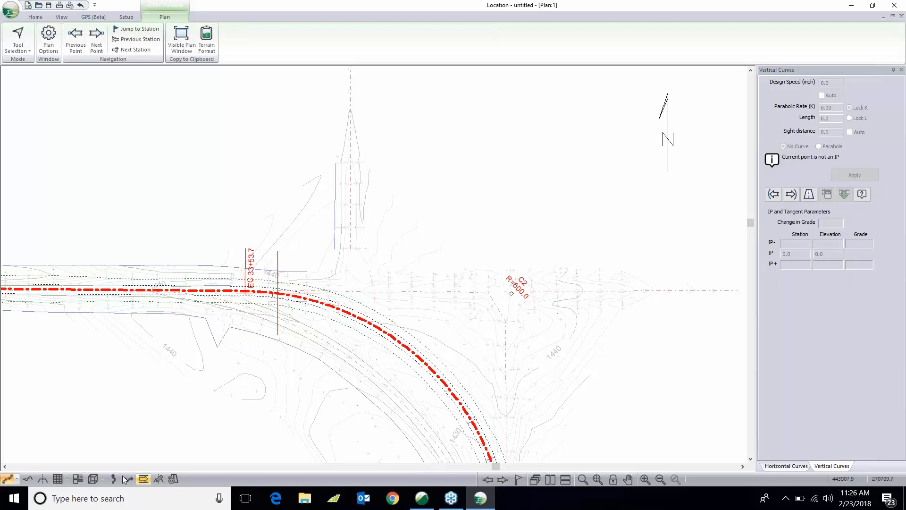
left_click(76, 480)
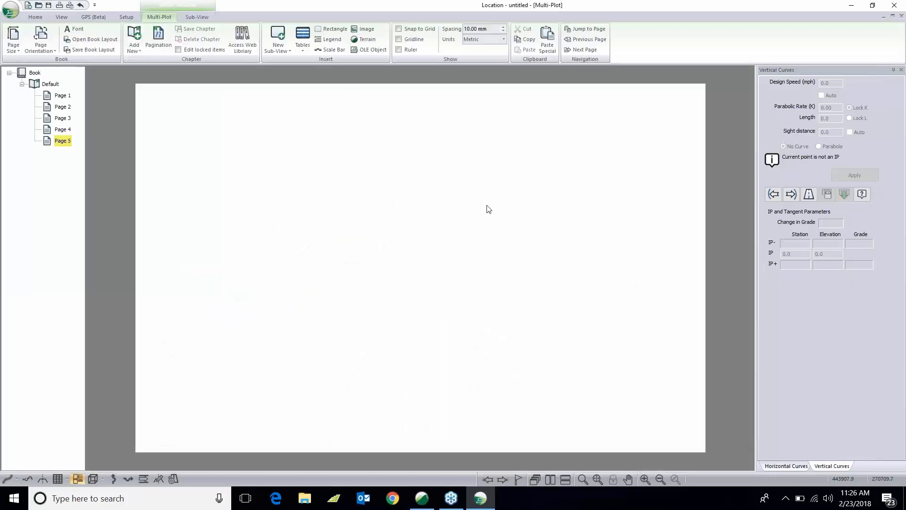
left_click(901, 70)
left_click(901, 70)
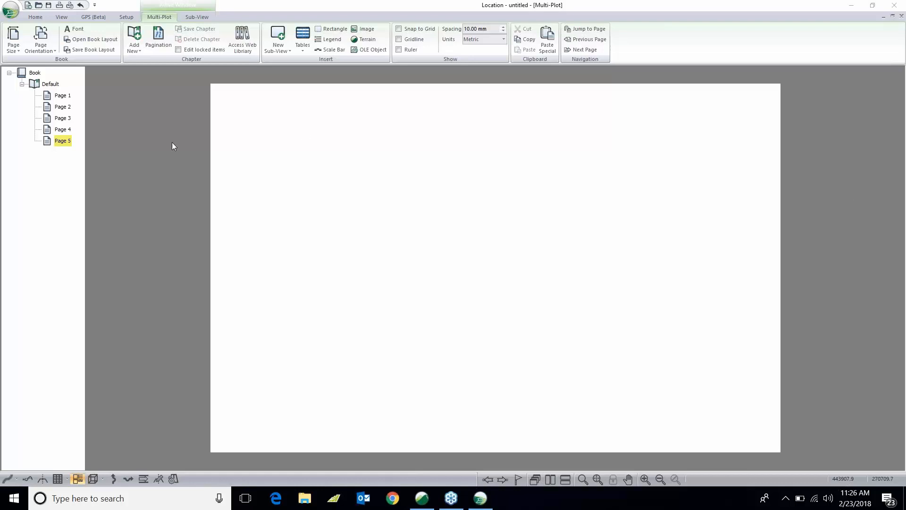
- Load the book layout 'Multi_plot Webinar - Concept Book.blt' into Multi-Plot
left_click(90, 41)
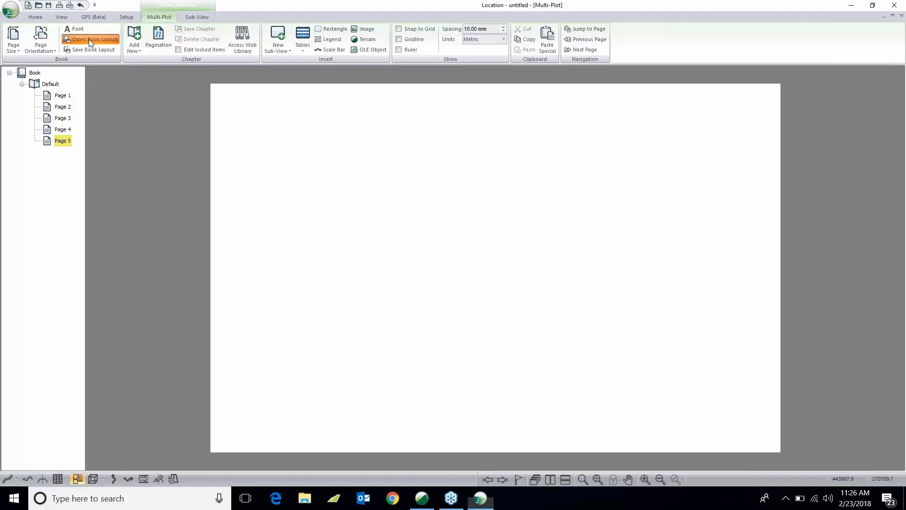
left_click(476, 279)
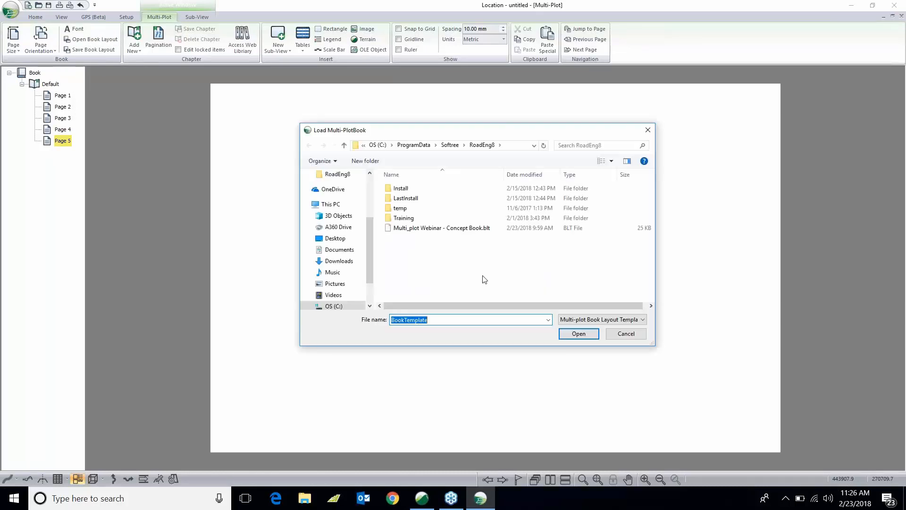
left_click(443, 228)
left_click(568, 335)
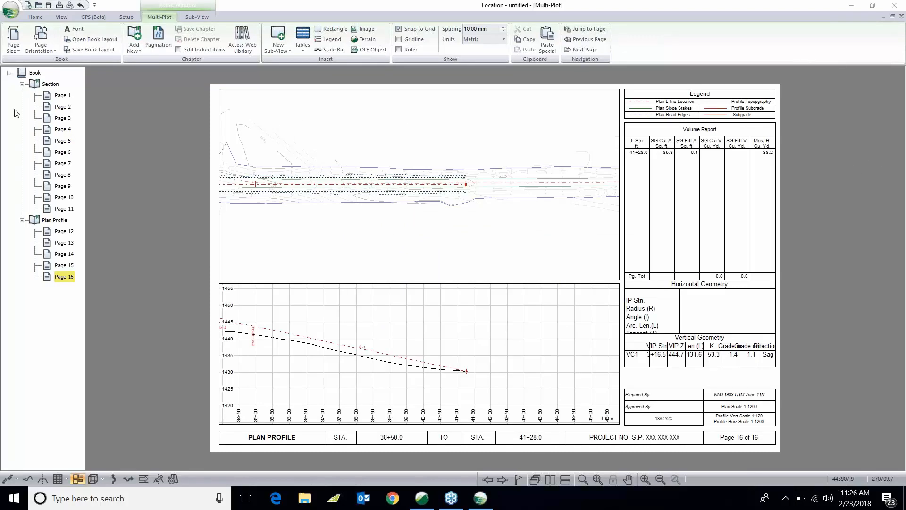
- Browse the Section and Plan Profile chapters and their pages
left_click(50, 84)
left_click(61, 221)
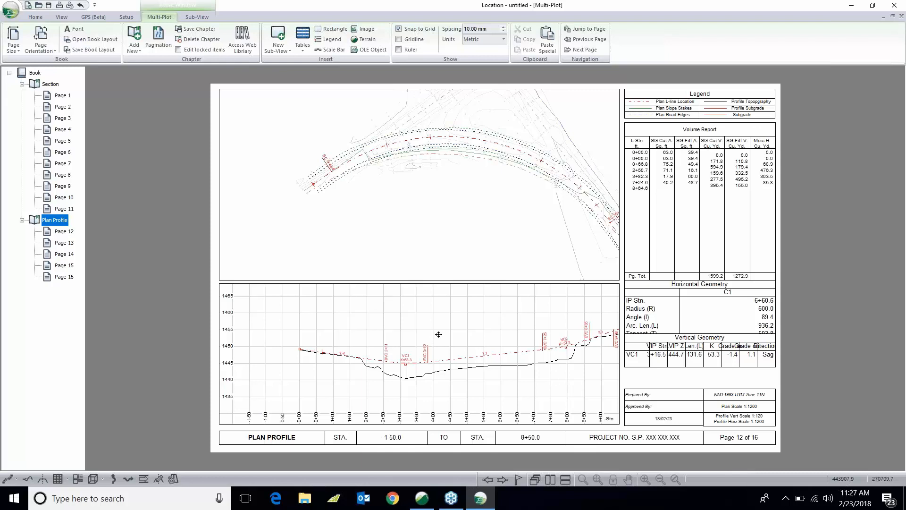
left_click(56, 85)
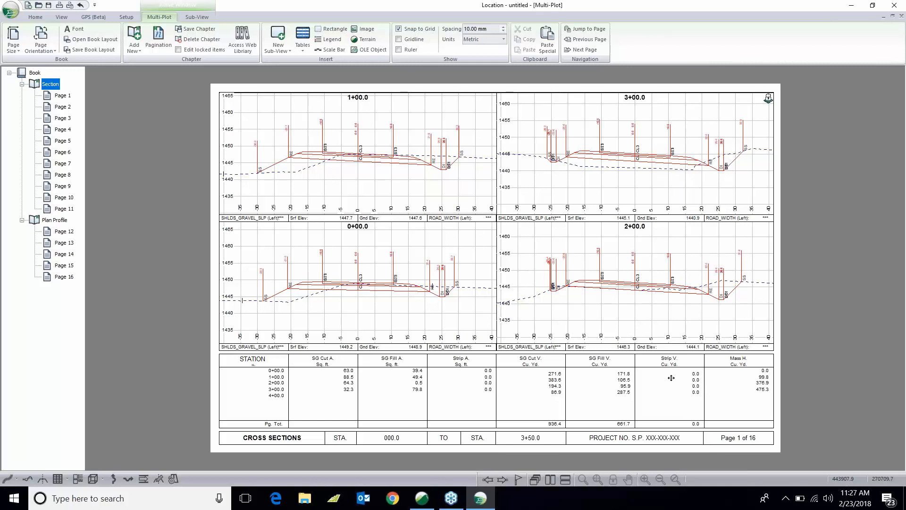
left_click(71, 221)
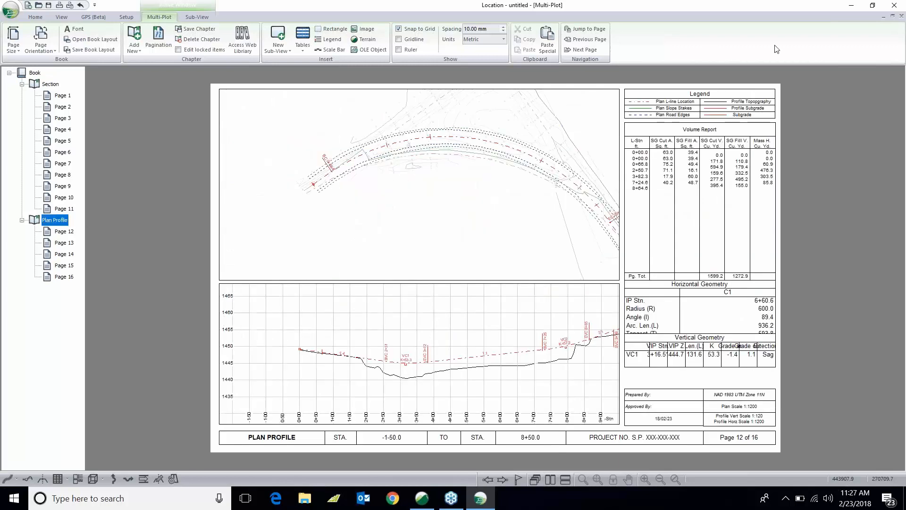
left_click(842, 61)
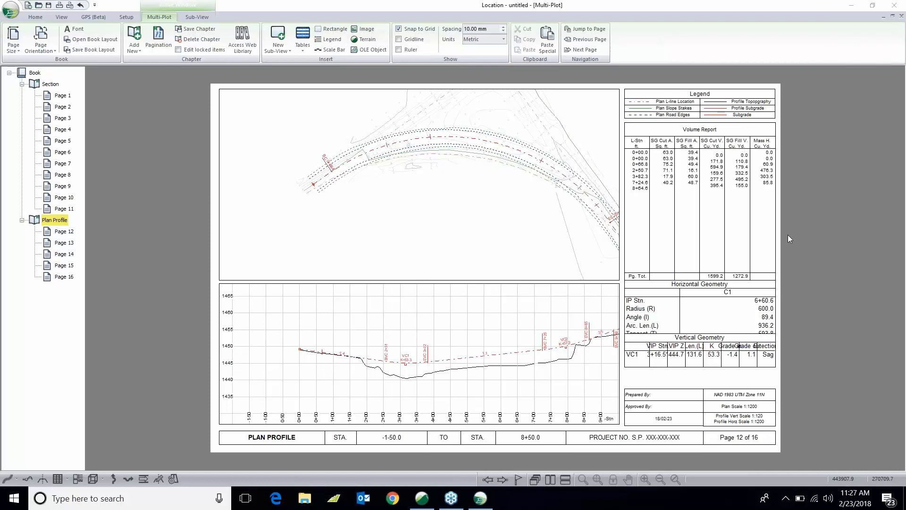
left_click(58, 97)
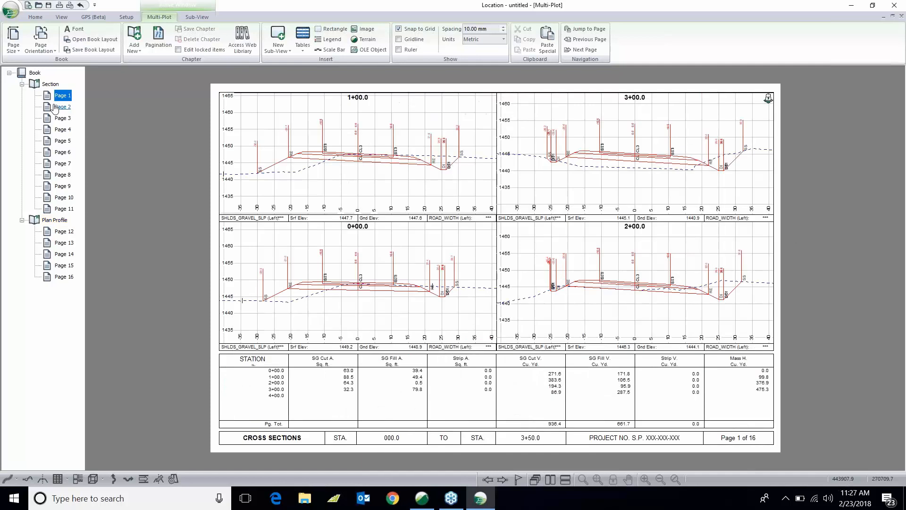
left_click(55, 106)
left_click(58, 96)
left_click(63, 108)
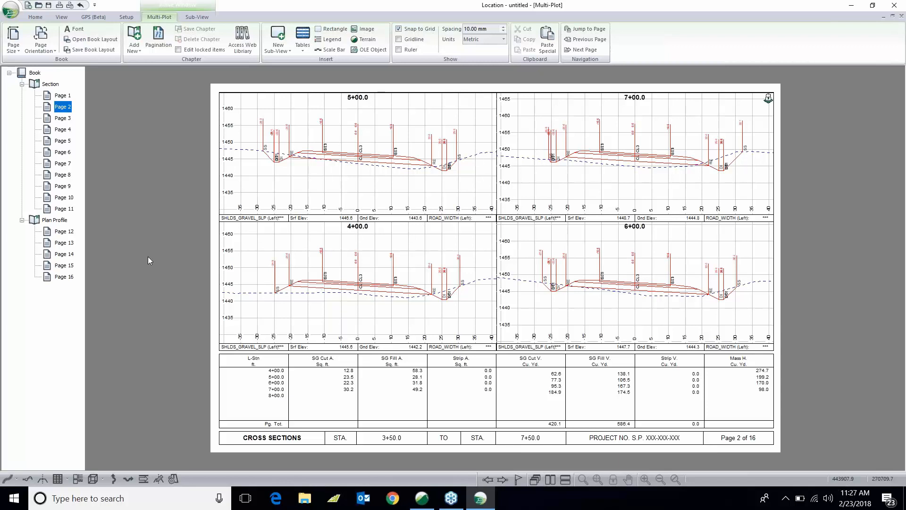
left_click(62, 118)
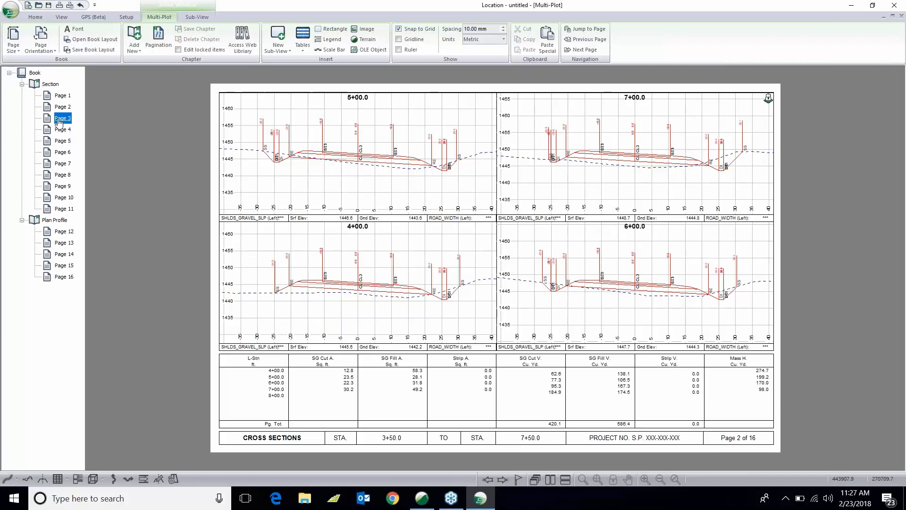
- Allow editing of locked items on the cross-section page
right_click(383, 179)
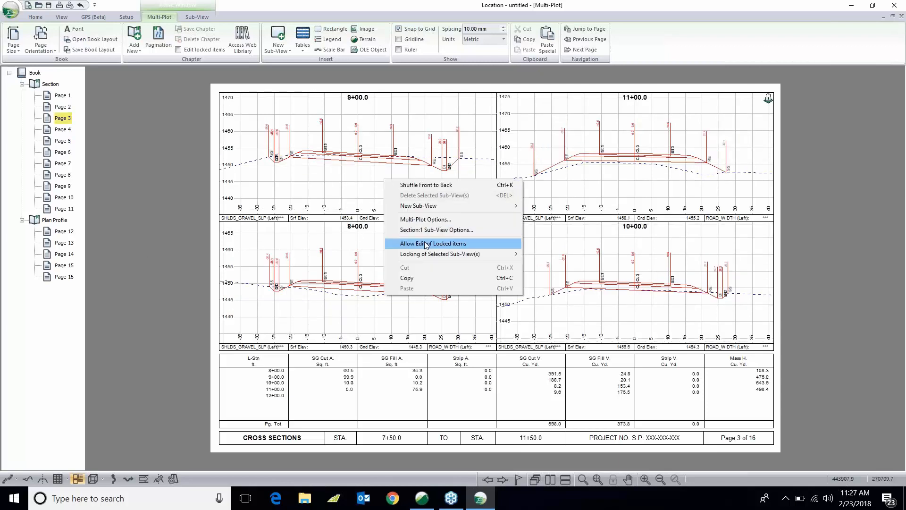
left_click(426, 243)
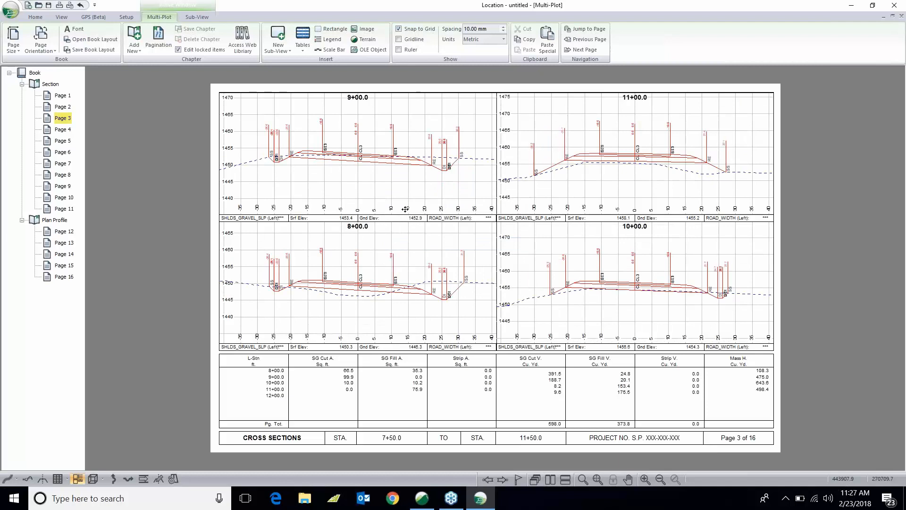
left_click(197, 17)
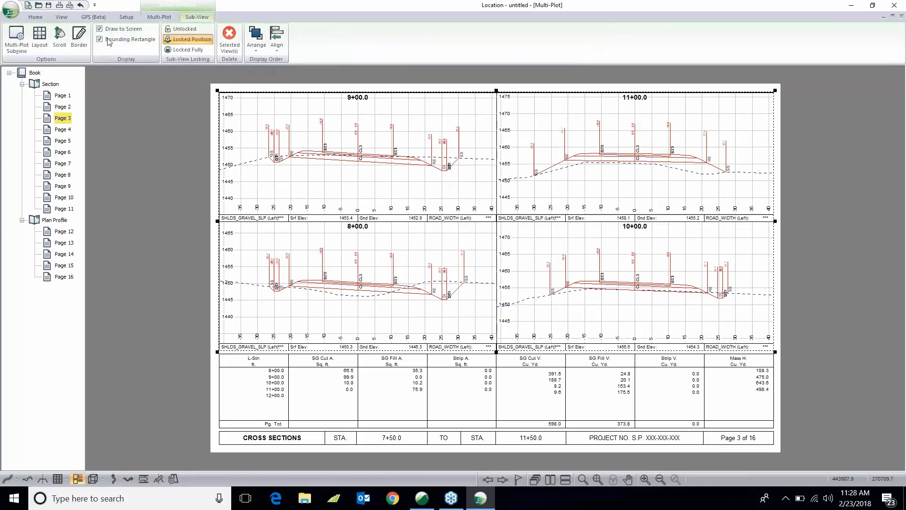
- Open the section layout options and include Auto interval points 2 with its interval set to 50, then apply
left_click(46, 39)
left_click(481, 246)
left_click(480, 246)
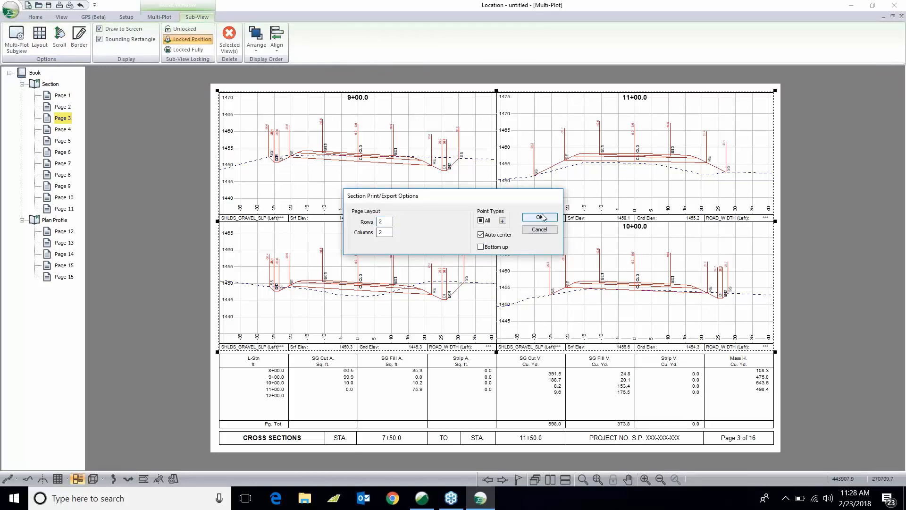
left_click(502, 220)
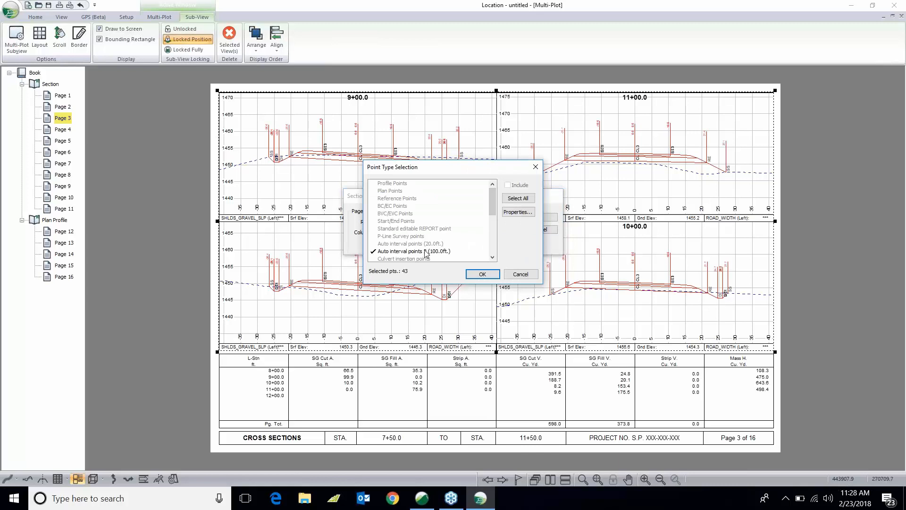
left_click(426, 251)
left_click(517, 212)
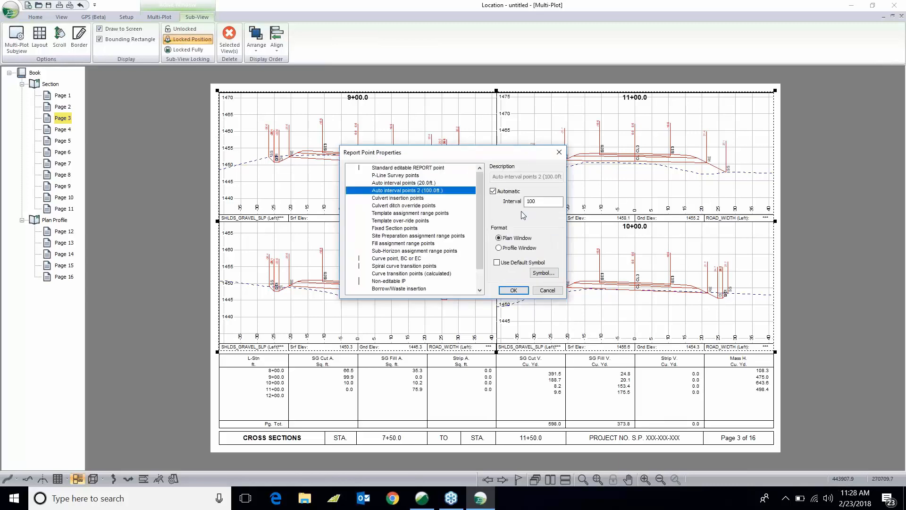
type("50")
left_click(514, 290)
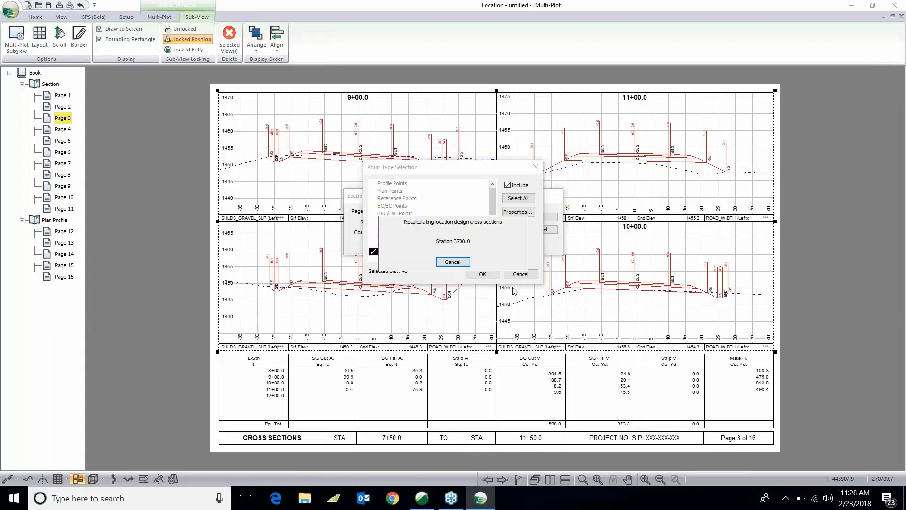
left_click(482, 277)
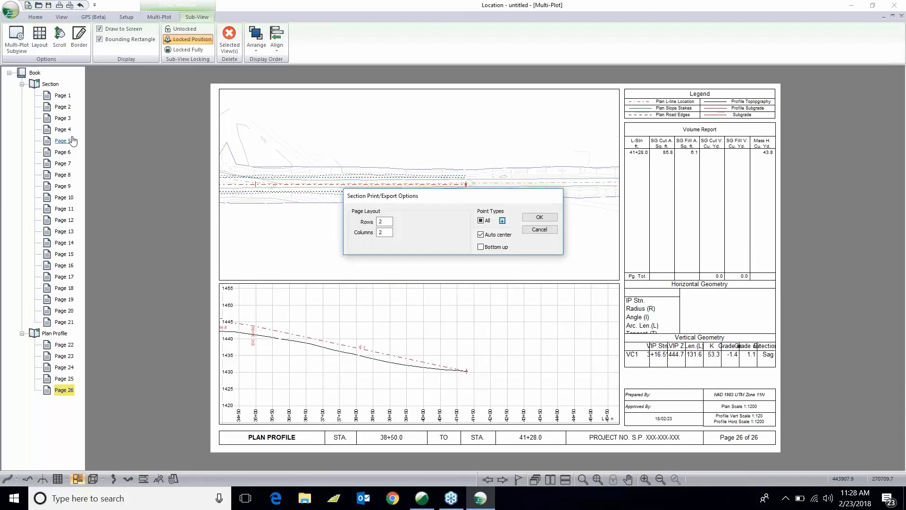
left_click(64, 96)
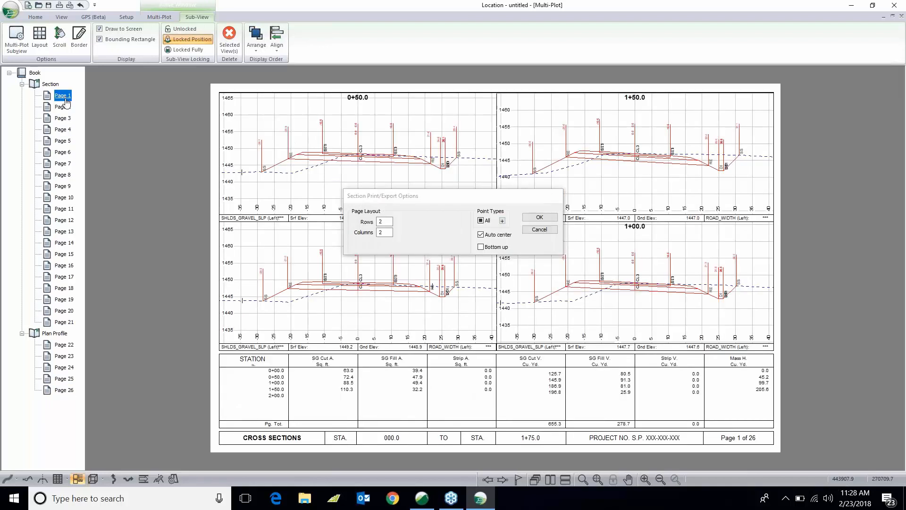
left_click(544, 217)
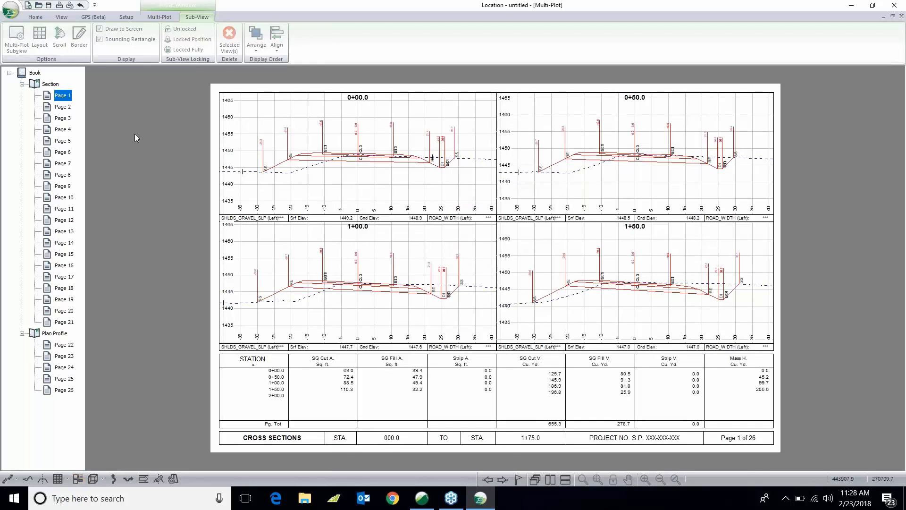
- Page through the regenerated cross-section and plan profile pages
key("Down")
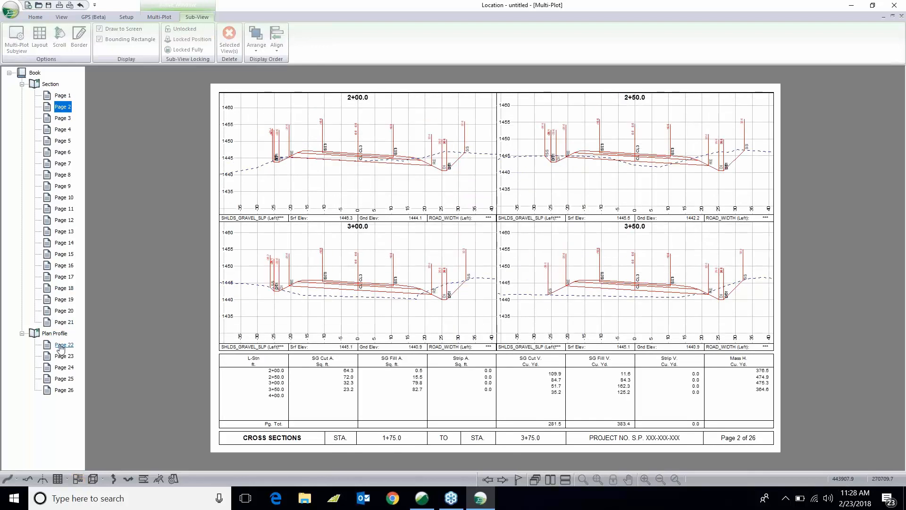
left_click(61, 346)
left_click(61, 356)
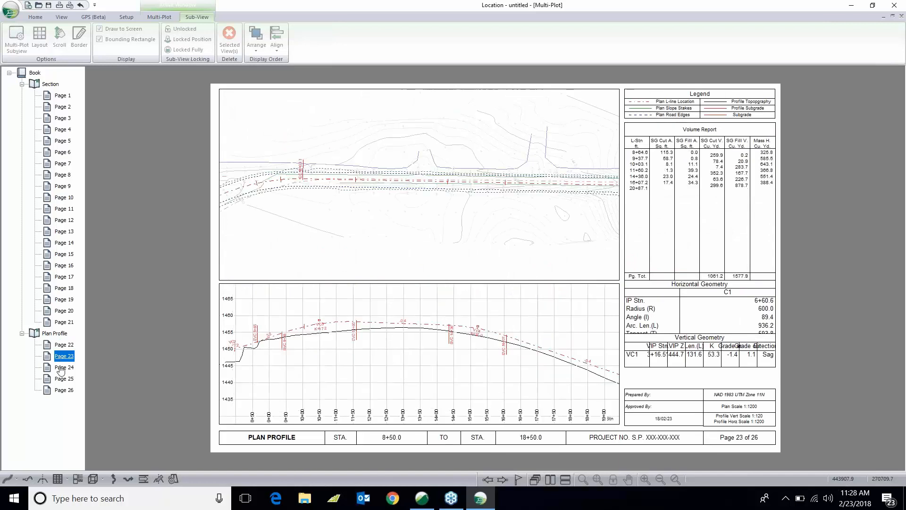
left_click(60, 367)
left_click(60, 379)
left_click(60, 389)
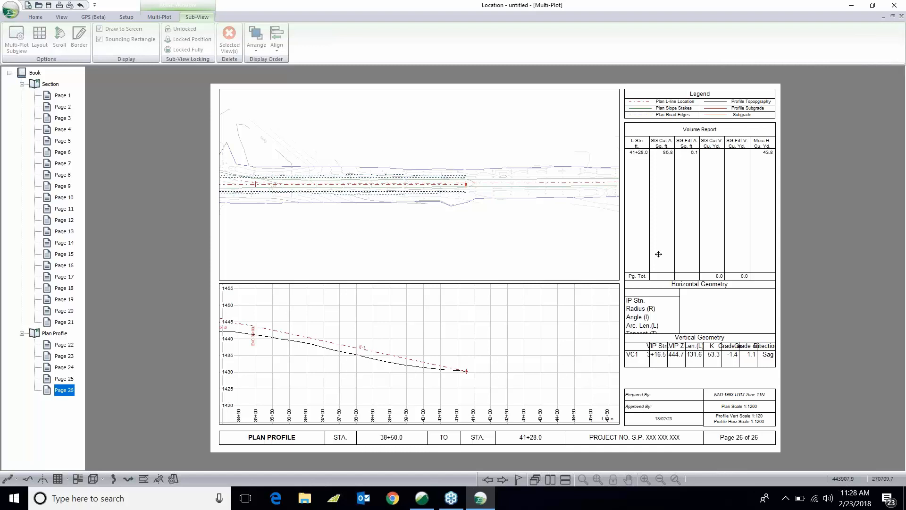
left_click(687, 312)
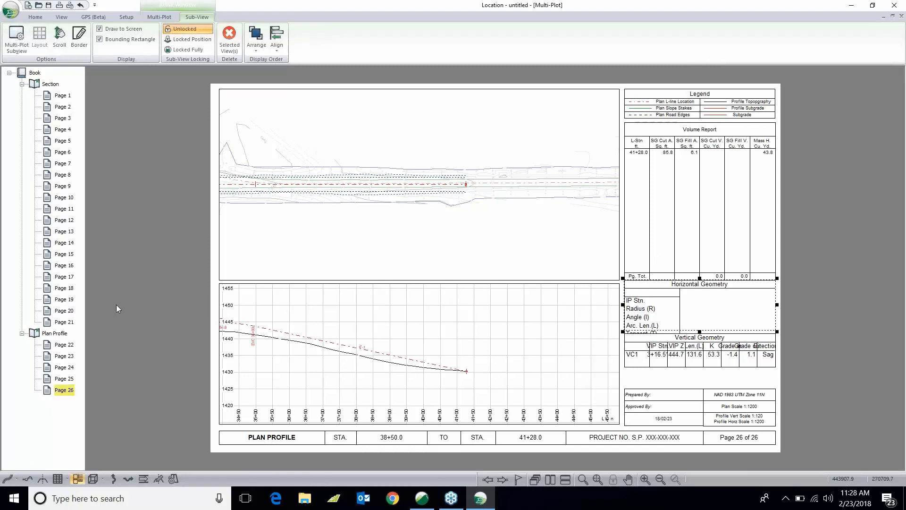
left_click(61, 356)
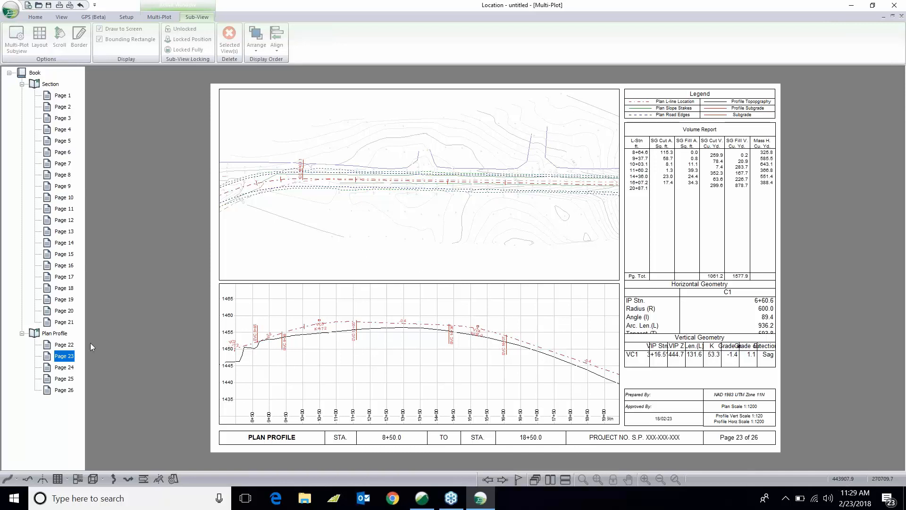
- Page through plan profile pages 22, 23 and 26
left_click(68, 345)
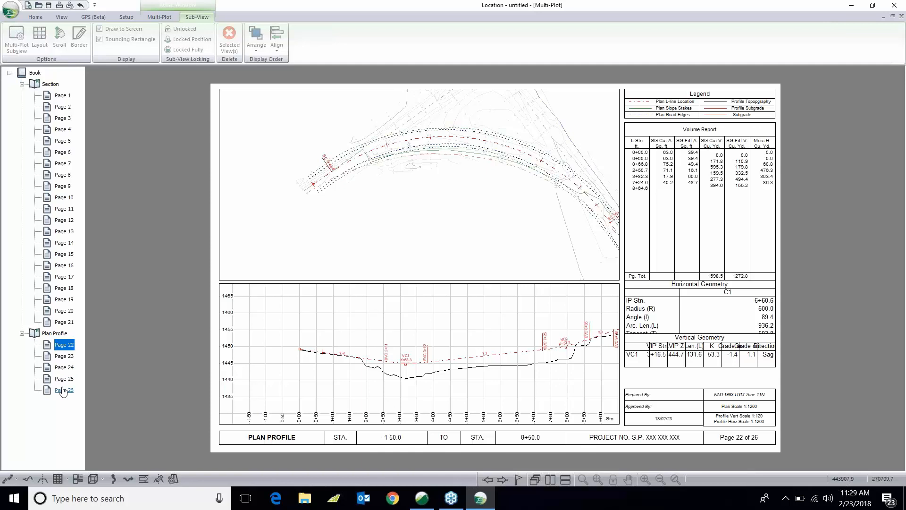
left_click(61, 359)
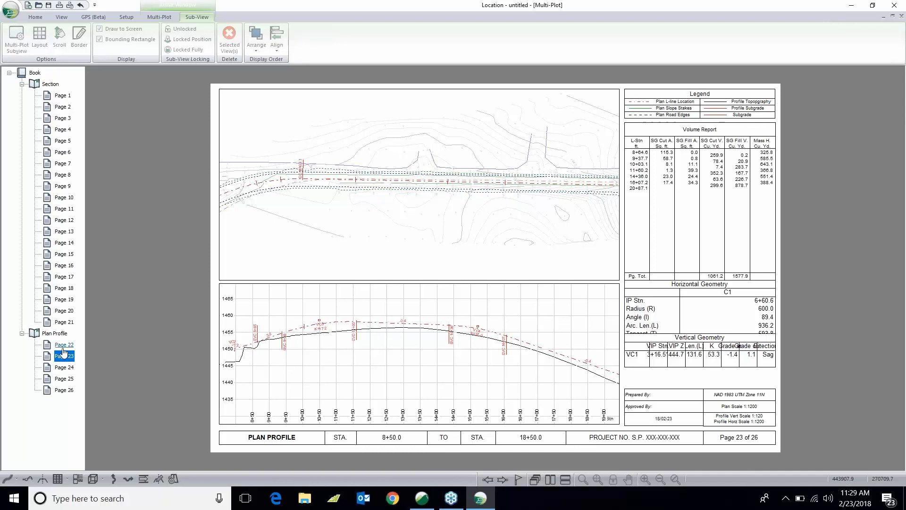
left_click(65, 389)
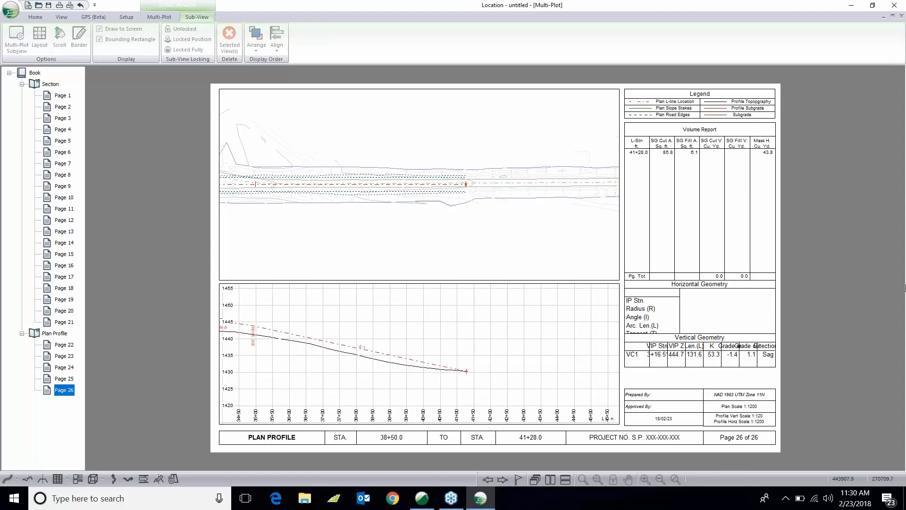
- Turn on the grid in the plan window of page 26, displaying horizontal major, horizontal minor and vertical major grid lines
left_click(851, 103)
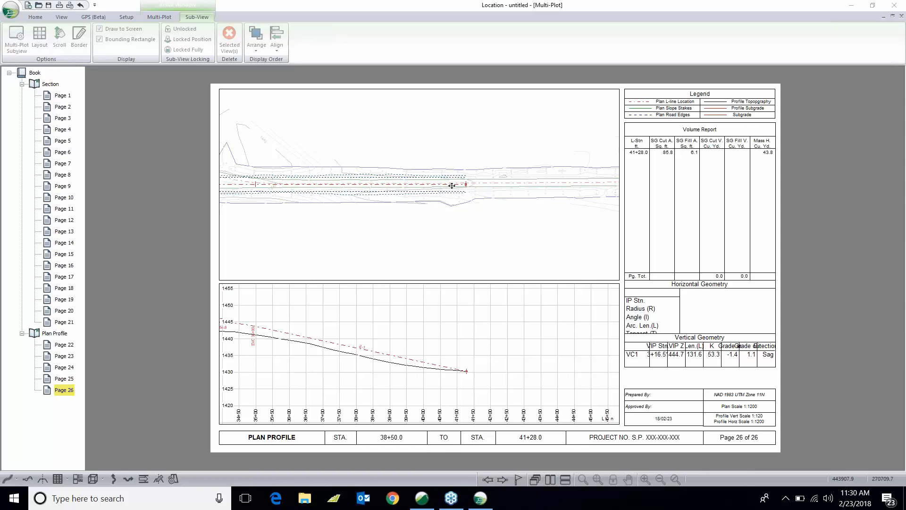
left_click(431, 189)
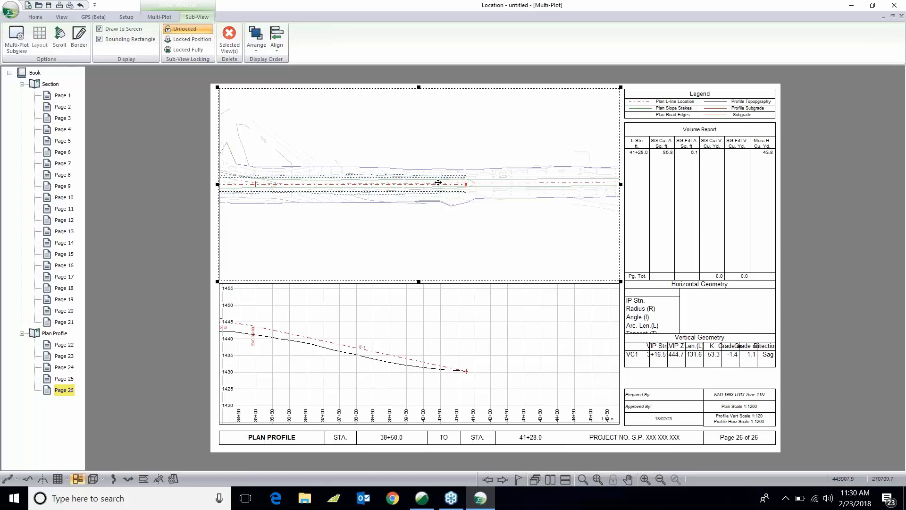
double_click(438, 182)
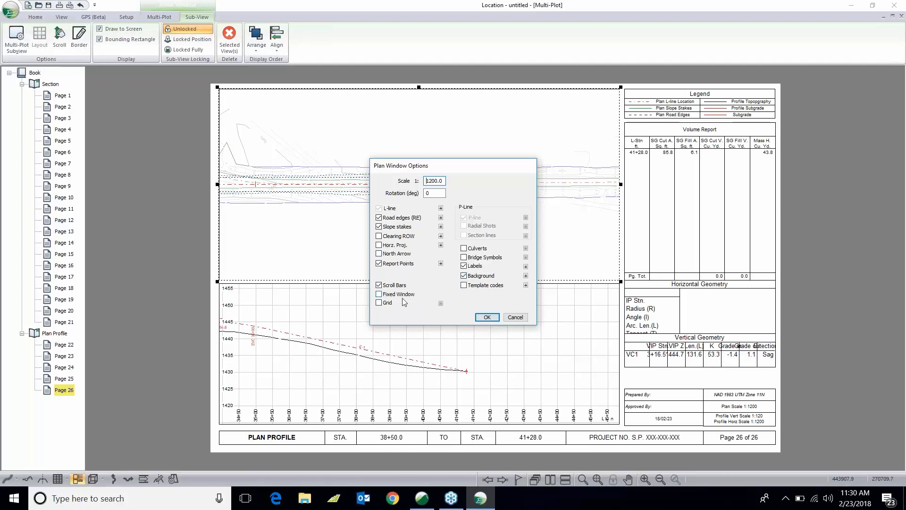
left_click(381, 303)
left_click(441, 303)
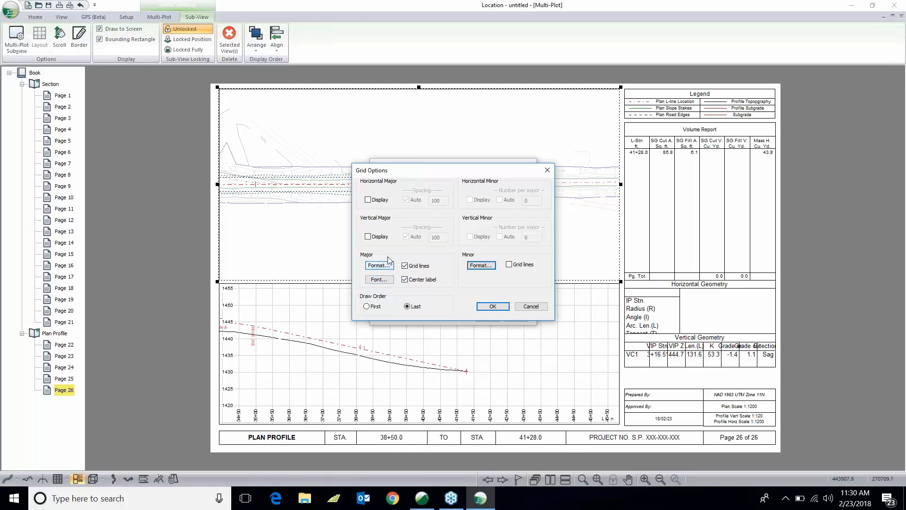
left_click(368, 200)
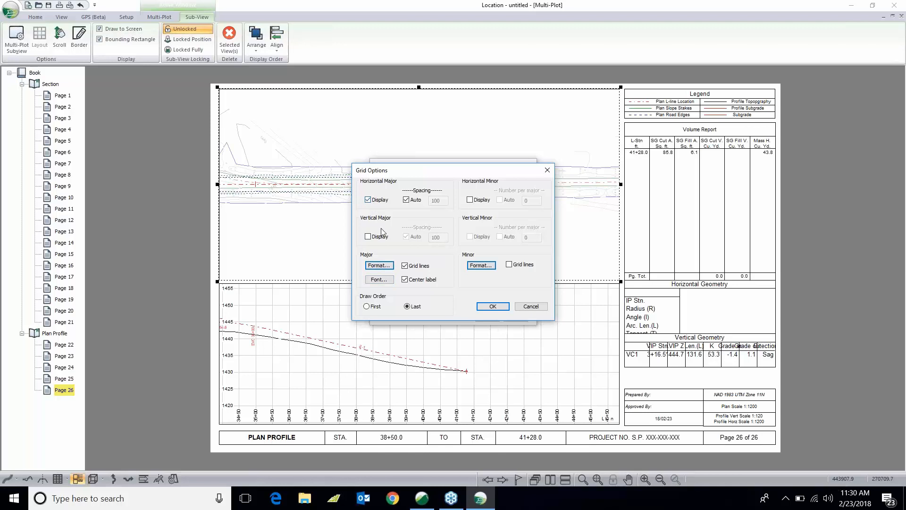
left_click(470, 200)
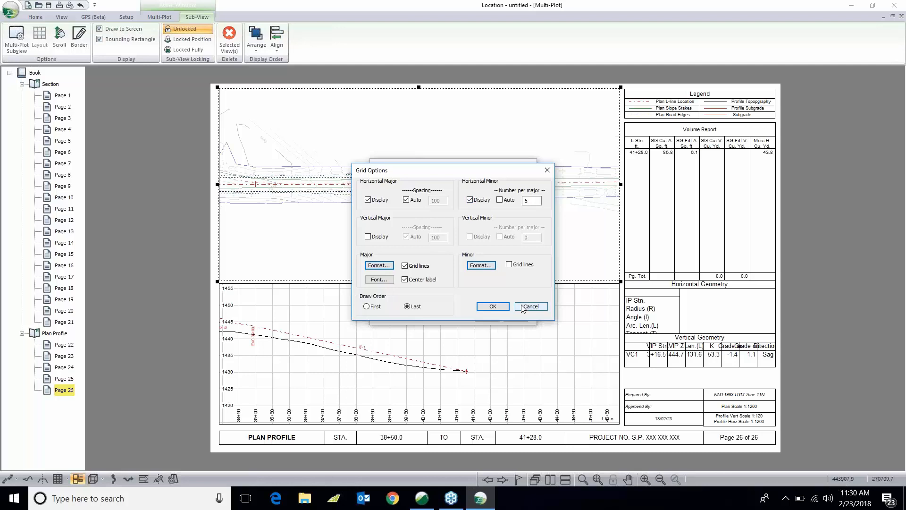
left_click(368, 237)
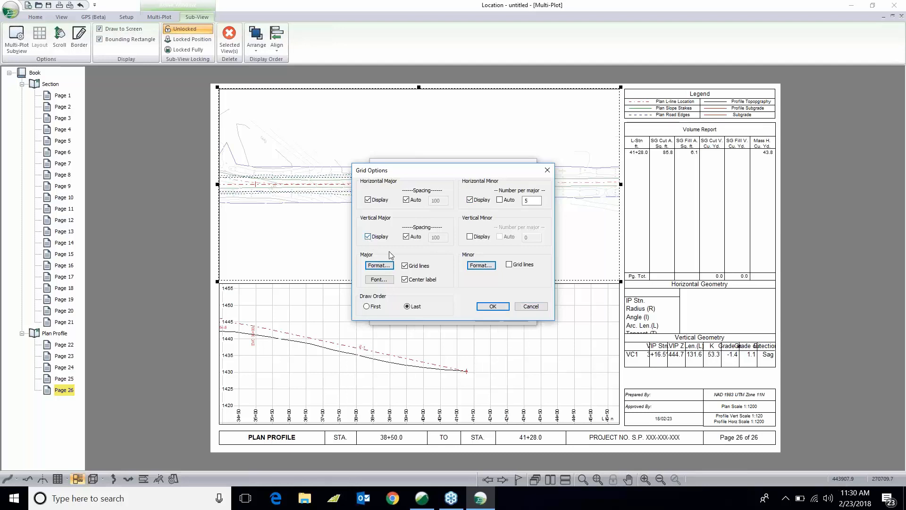
left_click(501, 304)
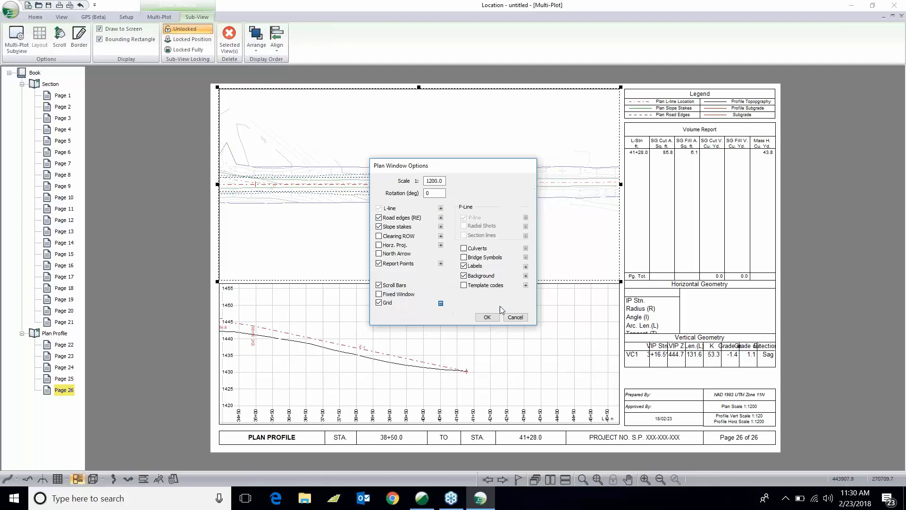
left_click(487, 317)
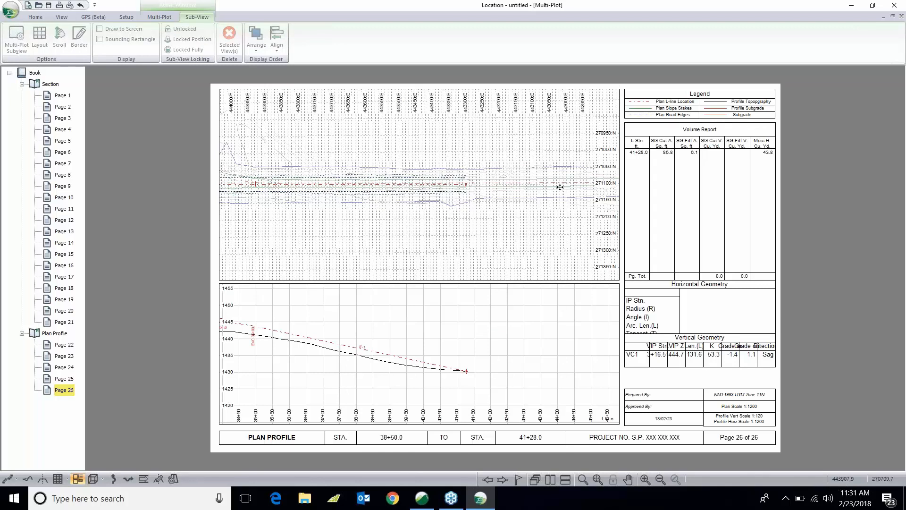
- Reopen the plan window's grid options and turn off the horizontal minor display and minor grid lines
double_click(498, 197)
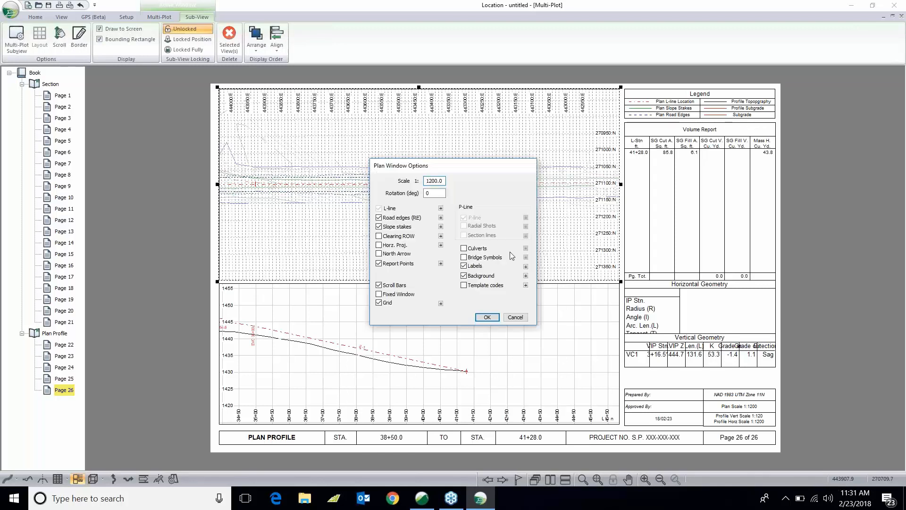
left_click(441, 303)
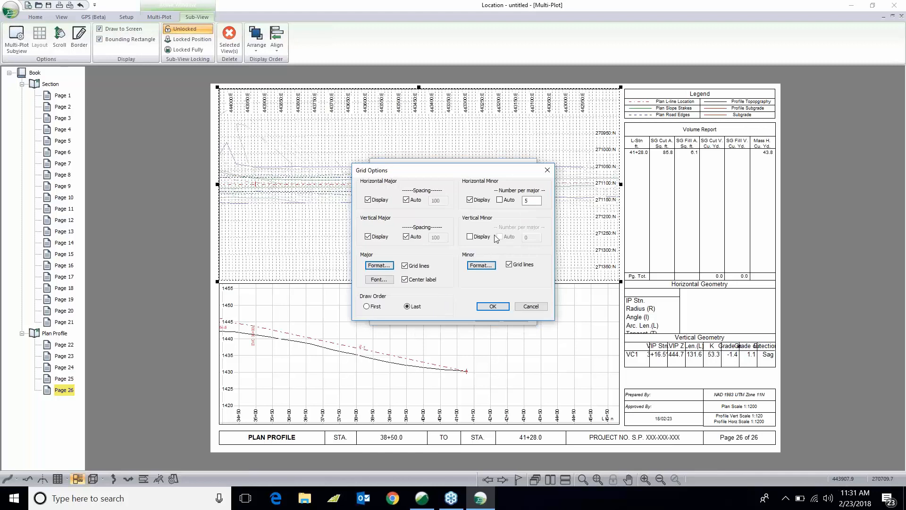
left_click(469, 200)
left_click(510, 265)
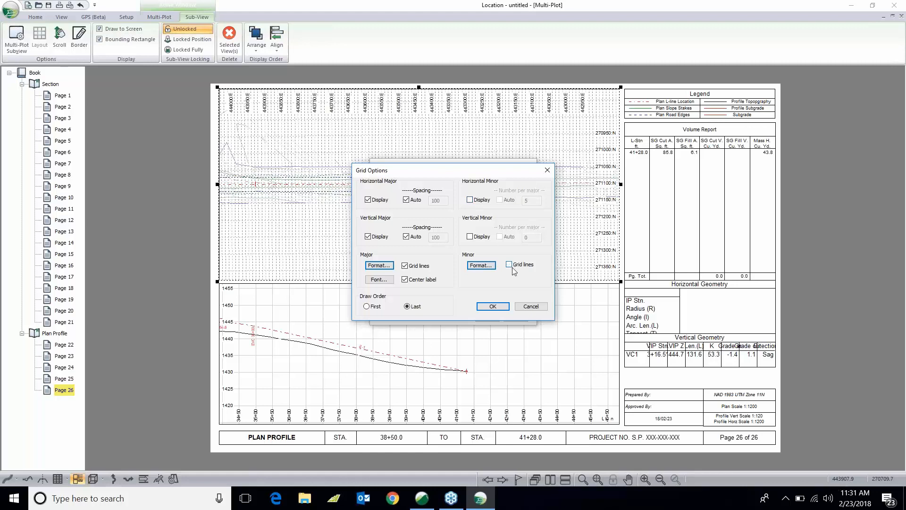
left_click(493, 307)
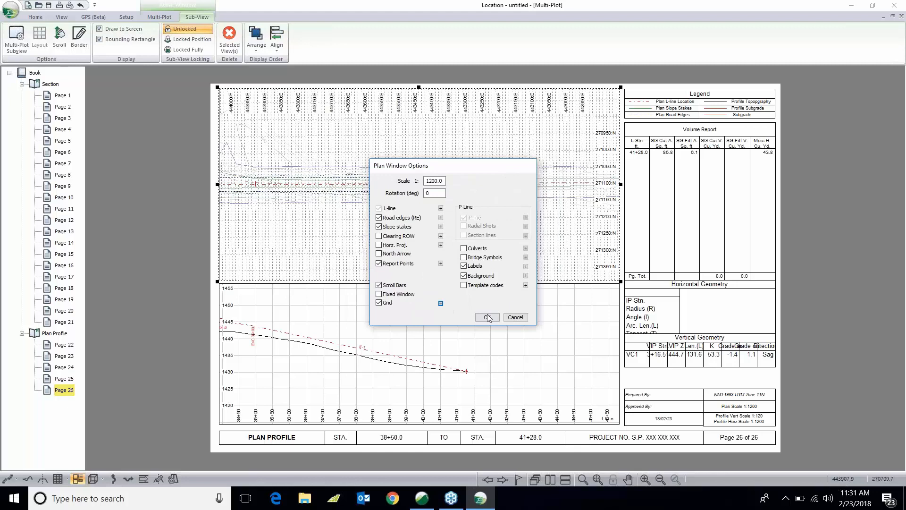
left_click(487, 317)
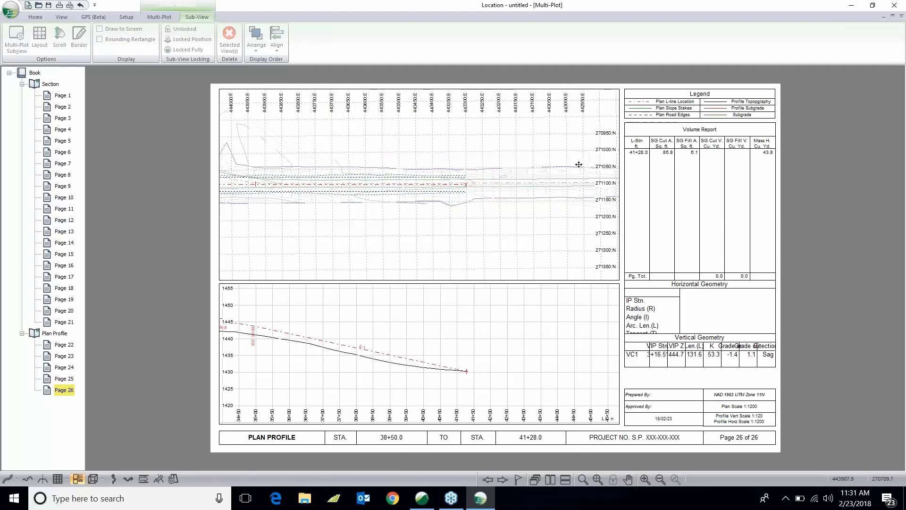
- Add a north arrow to the plan window
double_click(512, 168)
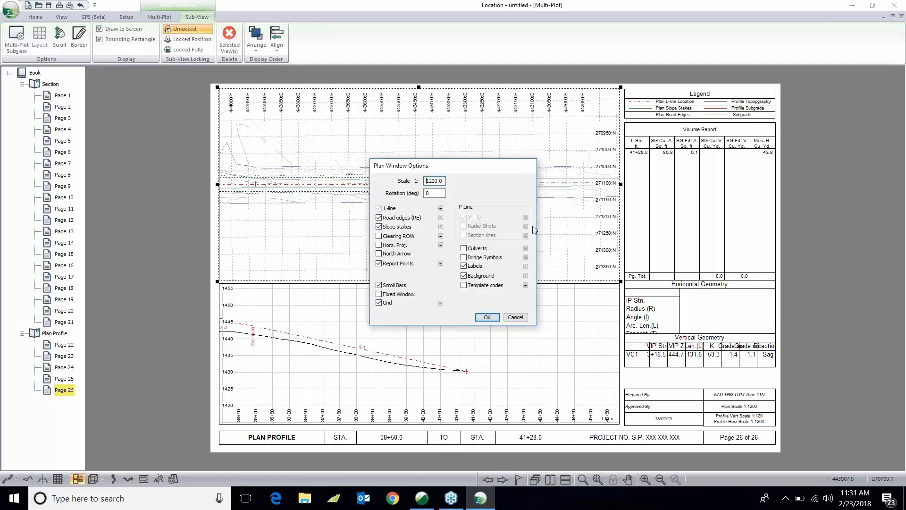
left_click(378, 253)
left_click(486, 317)
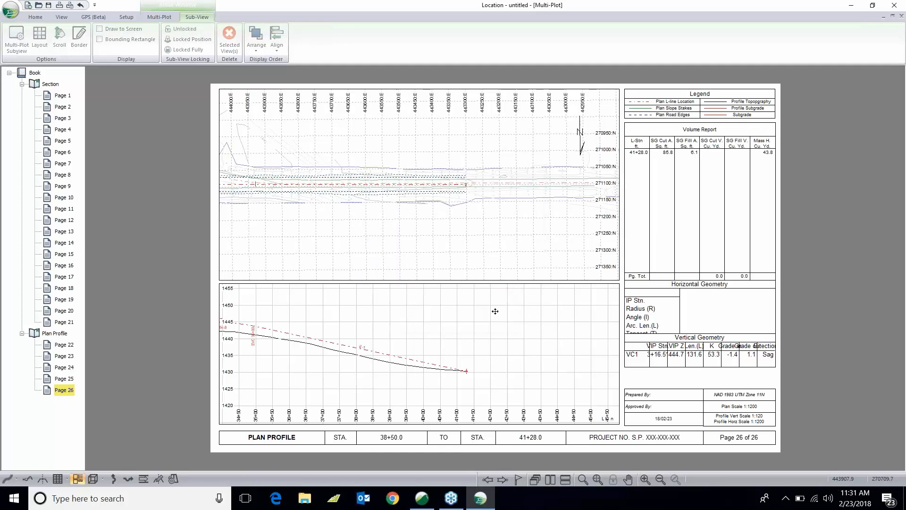